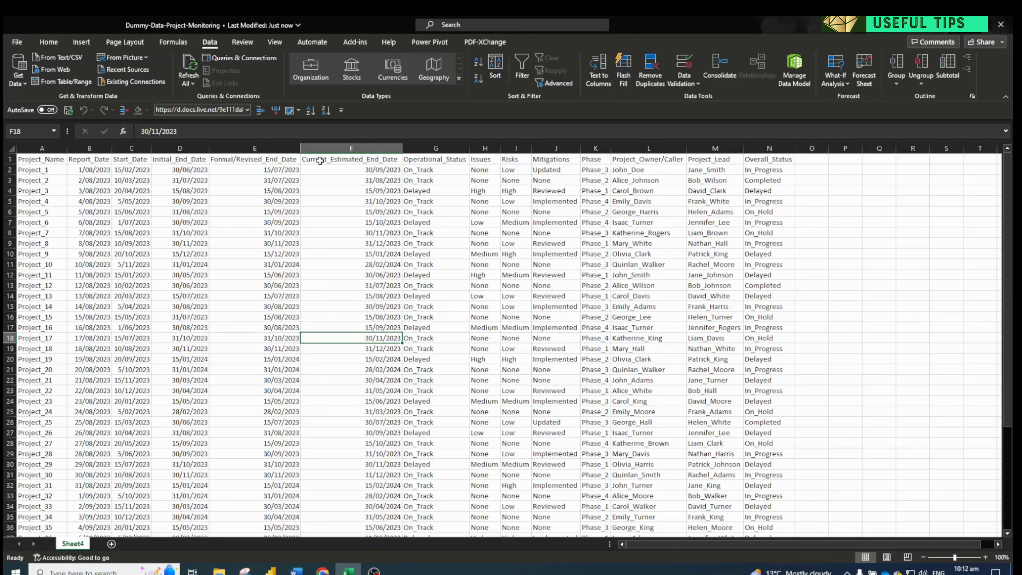
# Add filters to the header row and check the filter values of the Operational_Status column
pyautogui.click(433, 163)
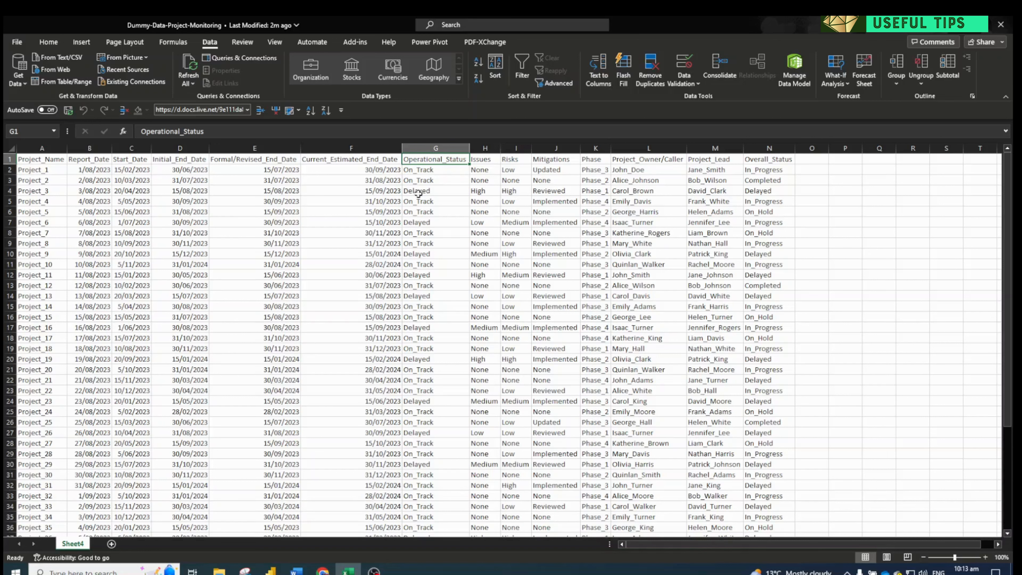
pyautogui.hotkey('ctrl', 'shift', 'l')
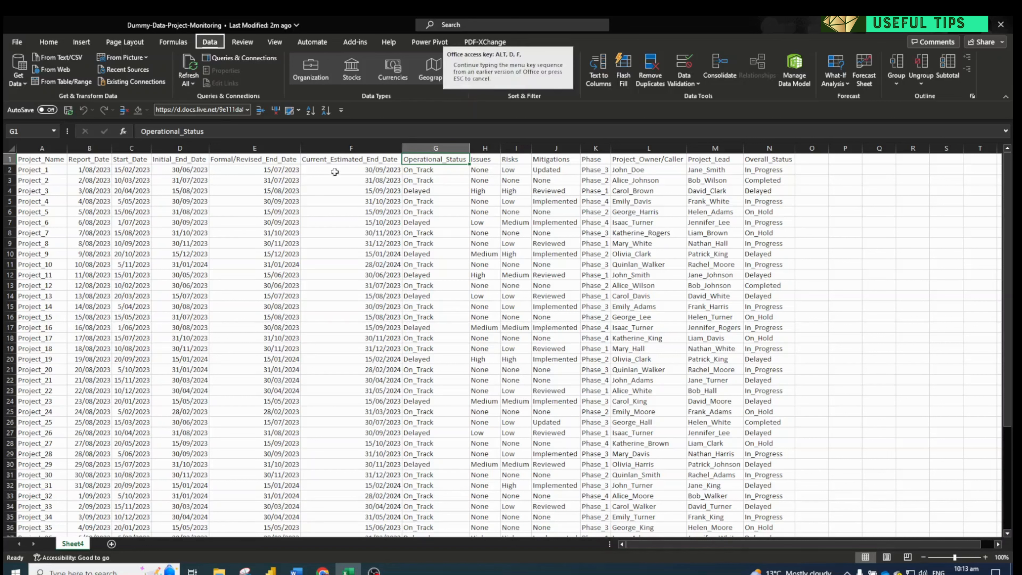
pyautogui.click(465, 160)
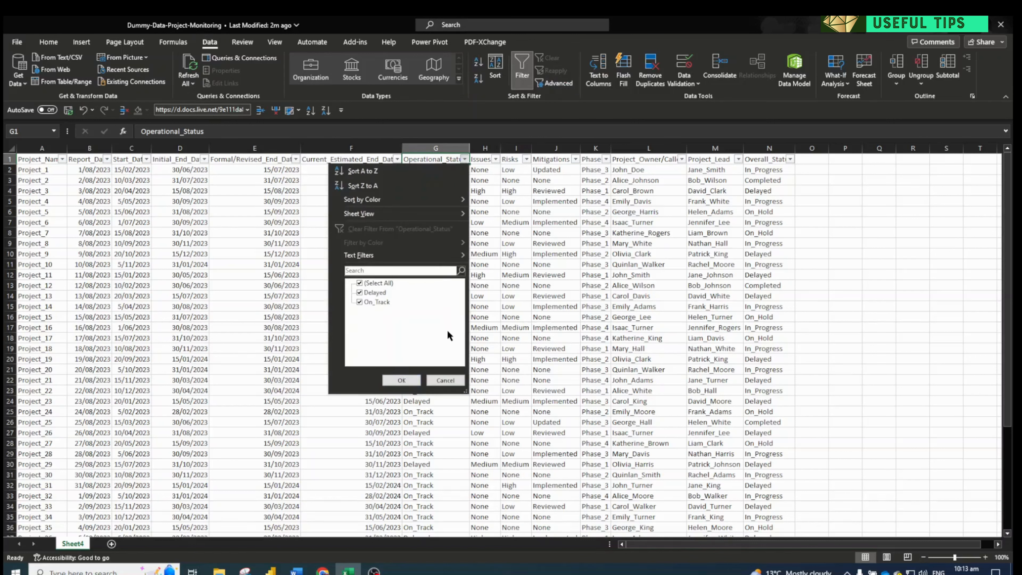
pyautogui.click(448, 382)
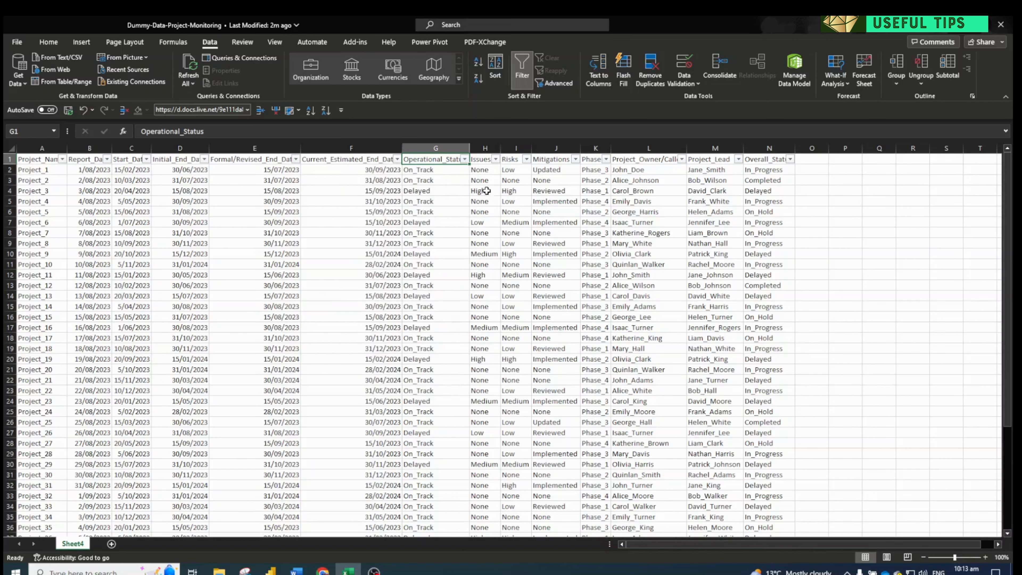
# Check the filter values of the Issues column and look over the Phase, Project_Owner/Caller and Project_Lead columns
pyautogui.click(495, 160)
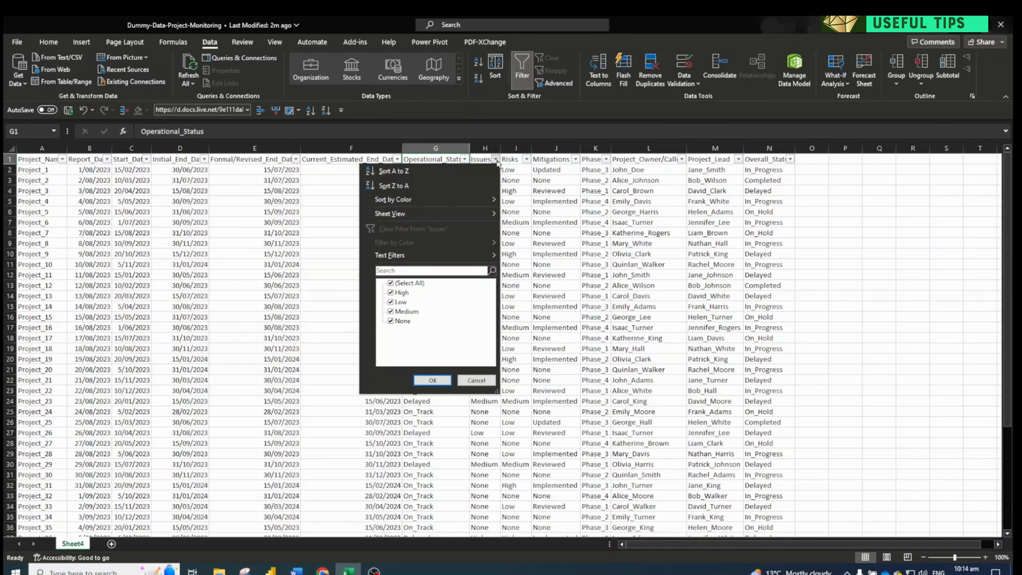
pyautogui.click(565, 169)
pyautogui.click(590, 189)
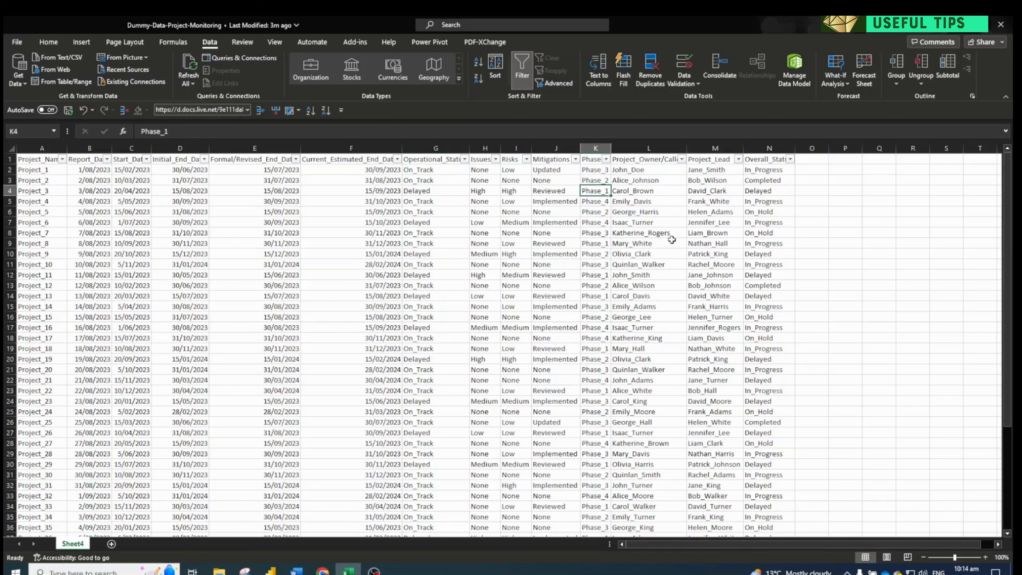
pyautogui.click(670, 193)
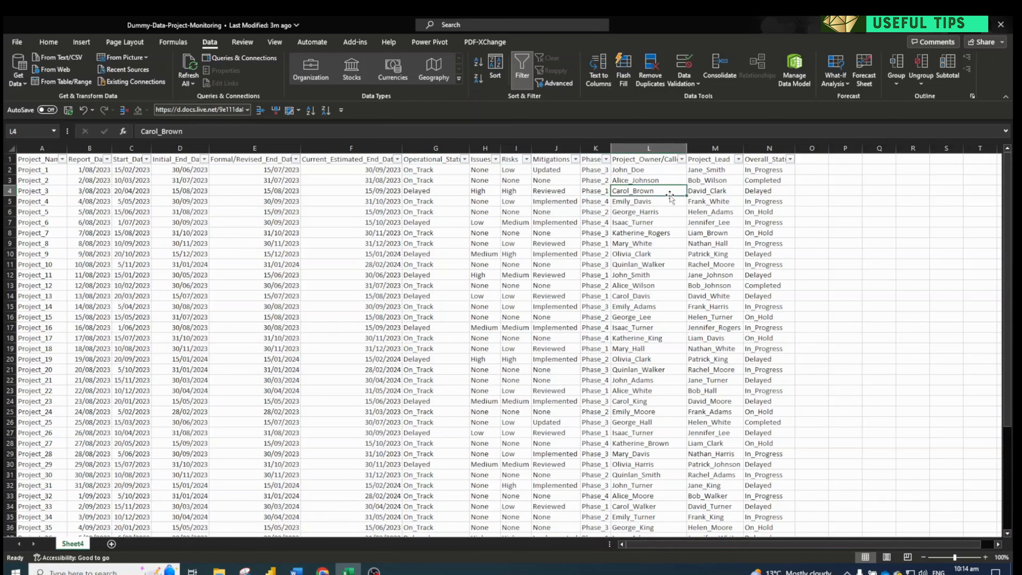
pyautogui.click(707, 192)
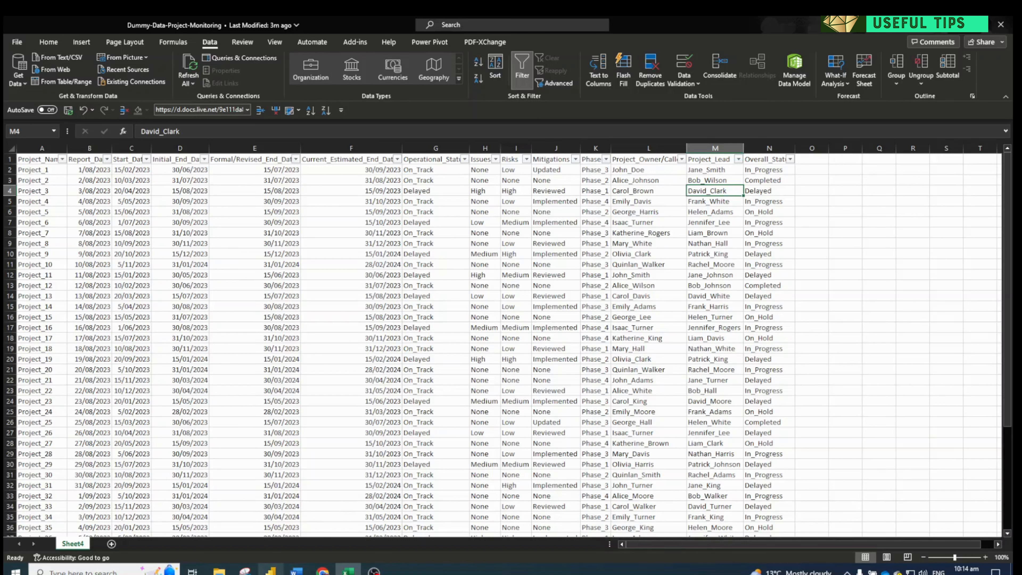
# Start an Excel workbook import in Power BI Desktop, and save and close the Dummy-Data-Project-Monitoring workbook in Excel
pyautogui.click(270, 571)
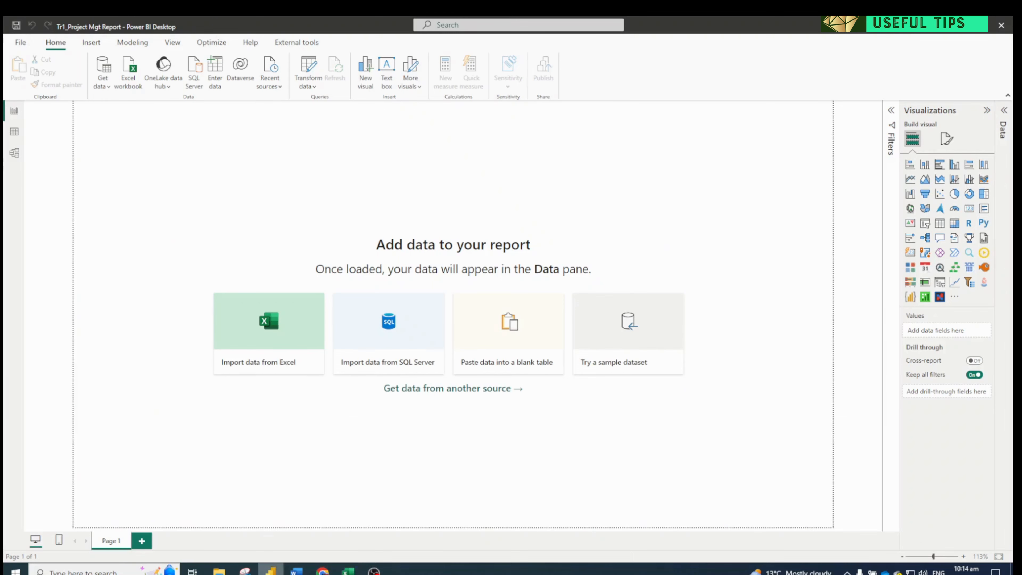
pyautogui.click(128, 78)
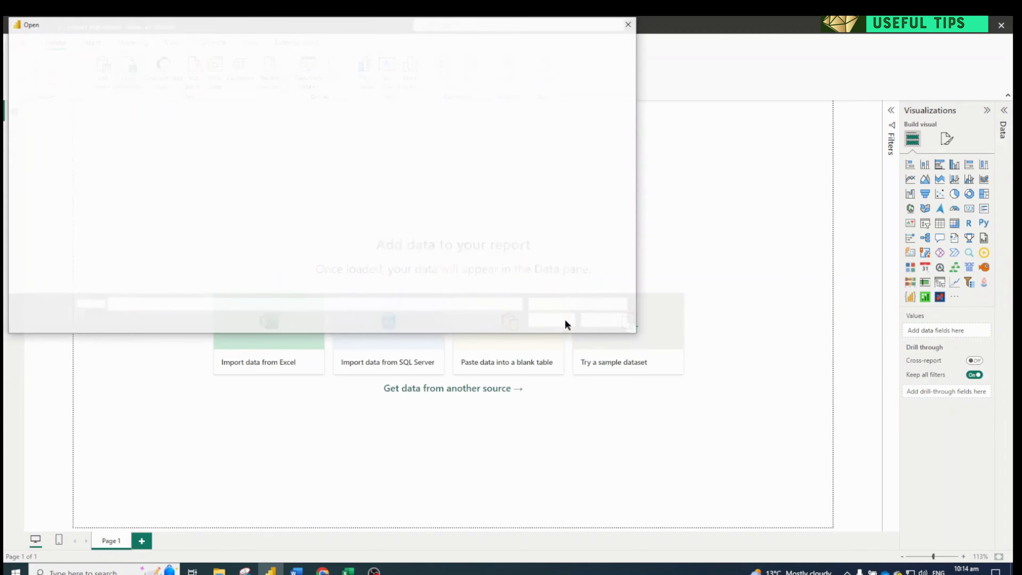
pyautogui.click(348, 570)
pyautogui.hotkey('alt', 'F4')
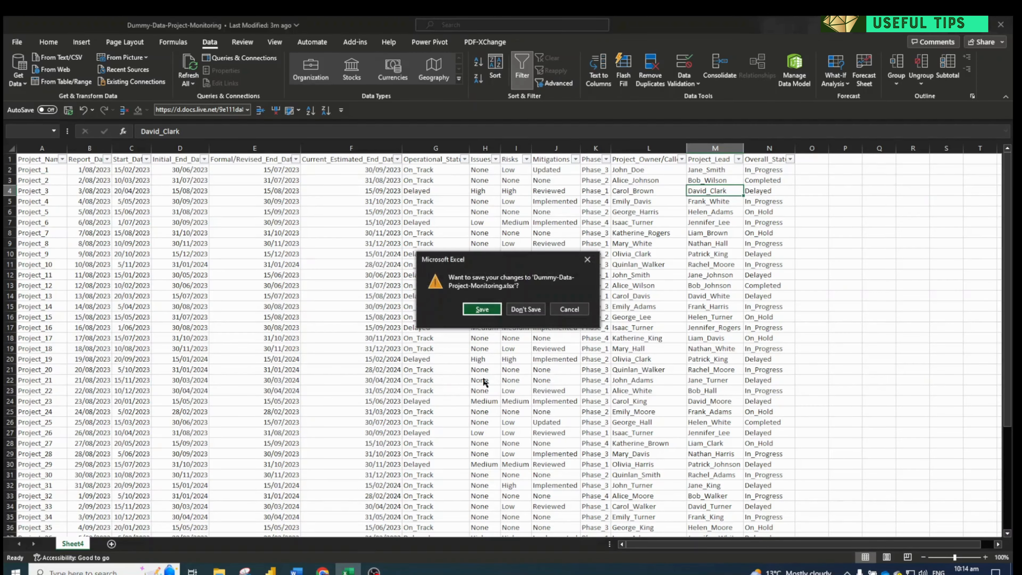
pyautogui.click(482, 310)
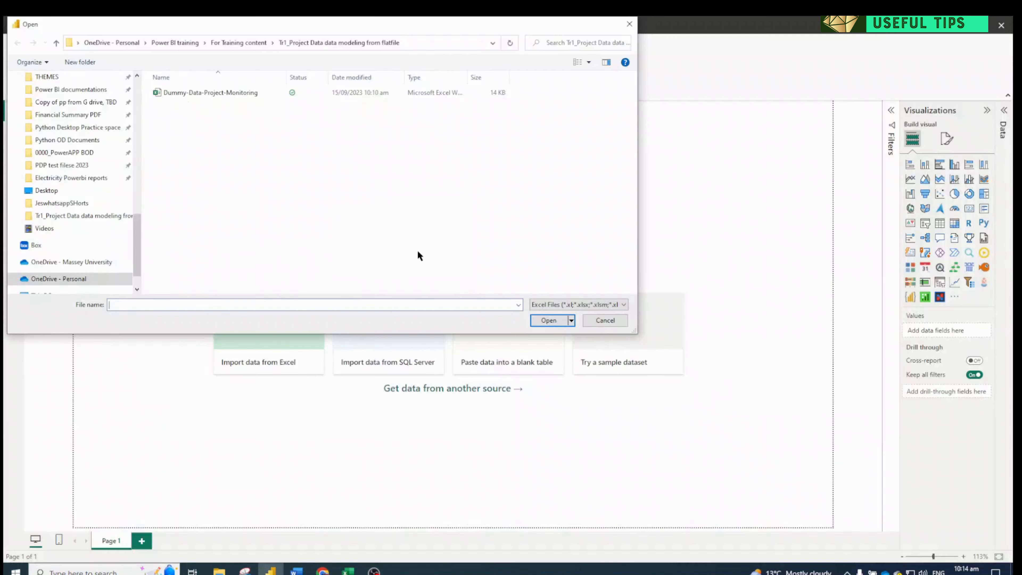
# Import Sheet4 from the Dummy-Data-Project-Monitoring workbook and open it in Power Query Editor for transformation
pyautogui.click(200, 92)
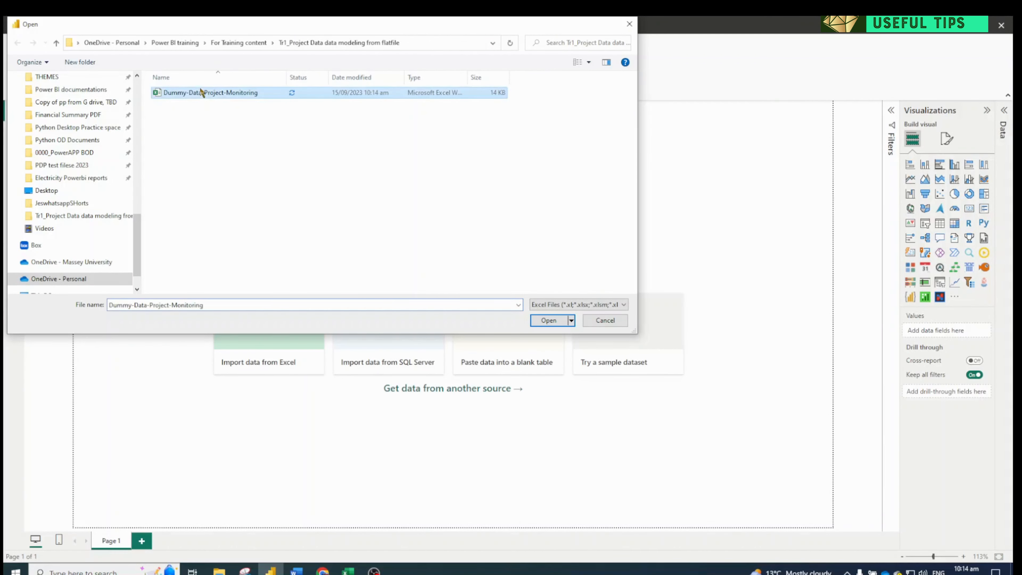
pyautogui.click(535, 317)
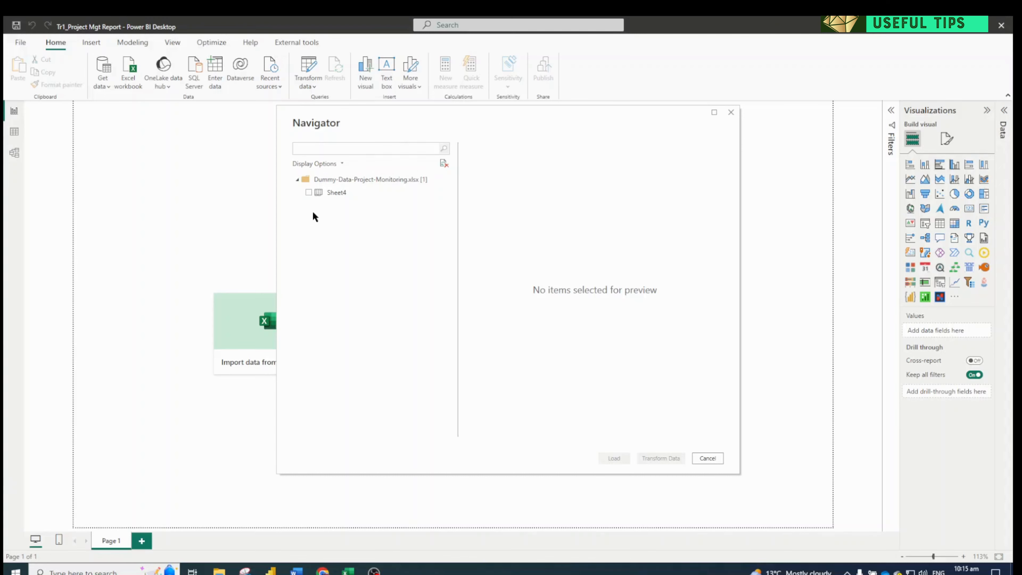
pyautogui.click(309, 192)
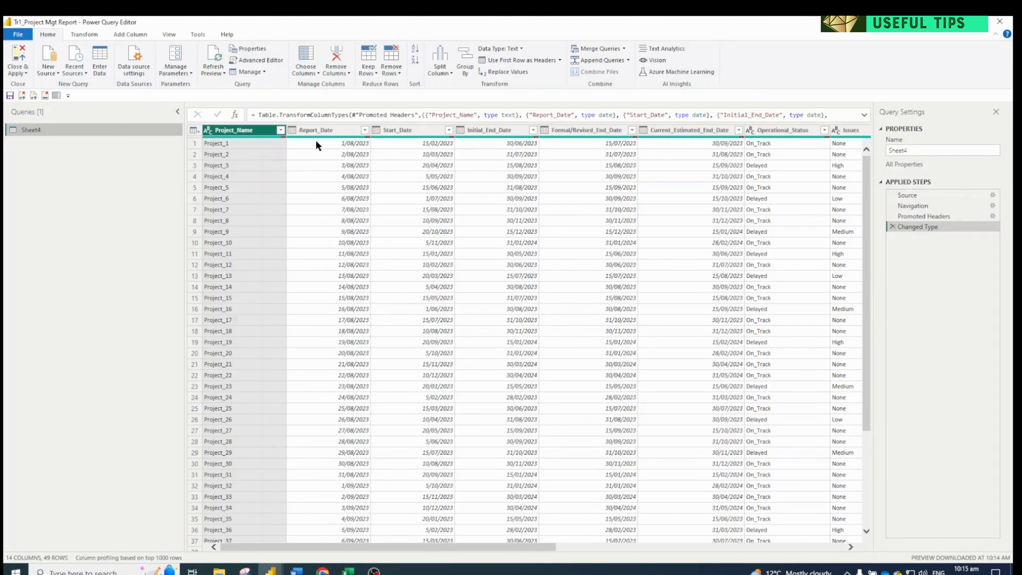
# Check the data types assigned to the Project_Name, Report_Date and Initial_End_Date columns
pyautogui.rightClick(254, 130)
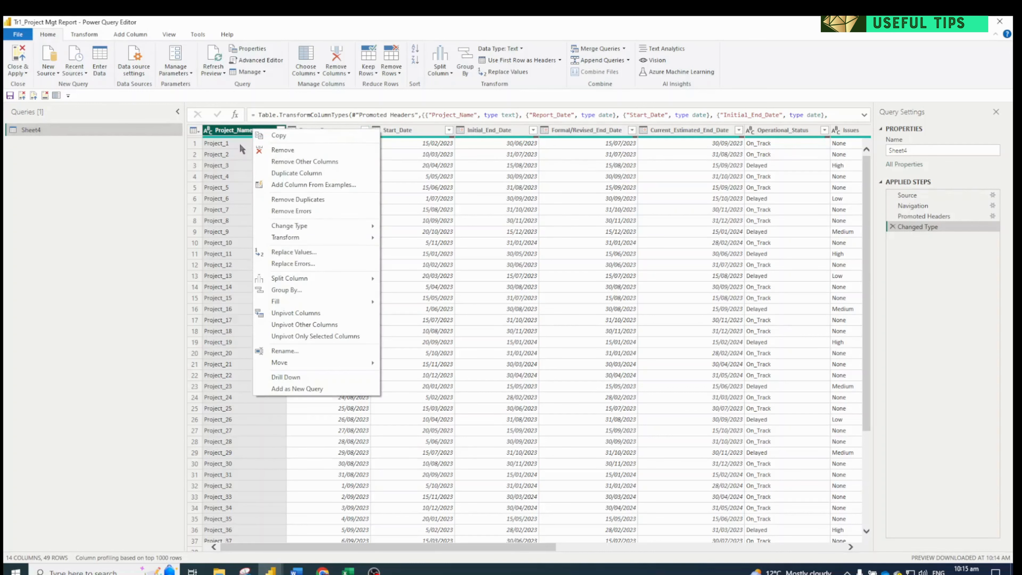
pyautogui.click(244, 134)
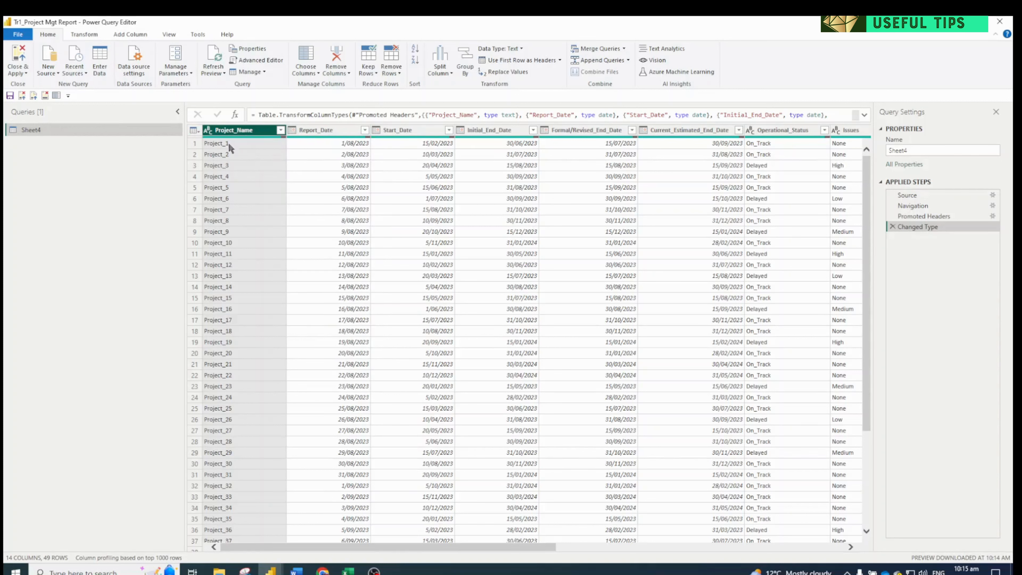
pyautogui.click(209, 130)
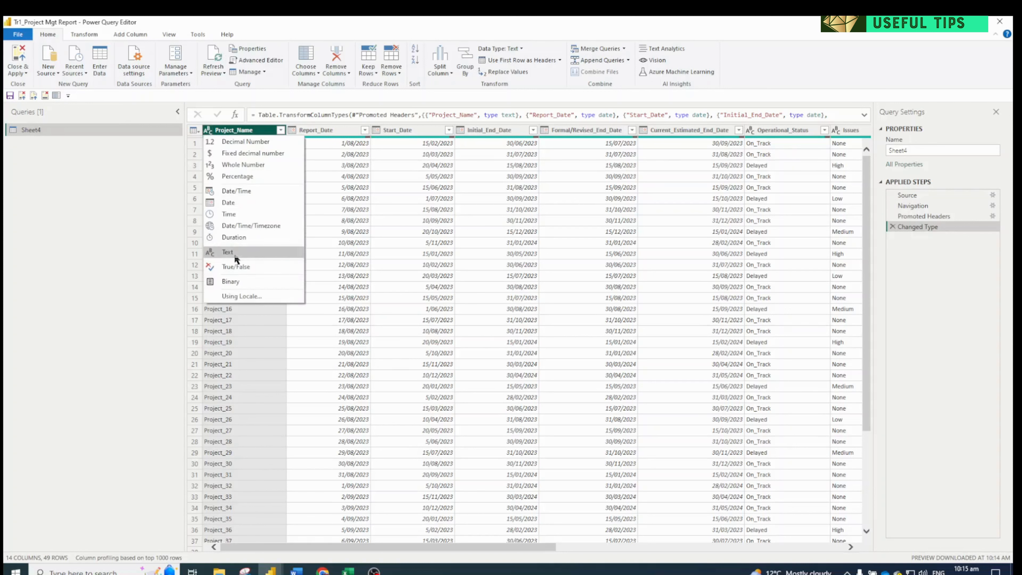
pyautogui.click(328, 130)
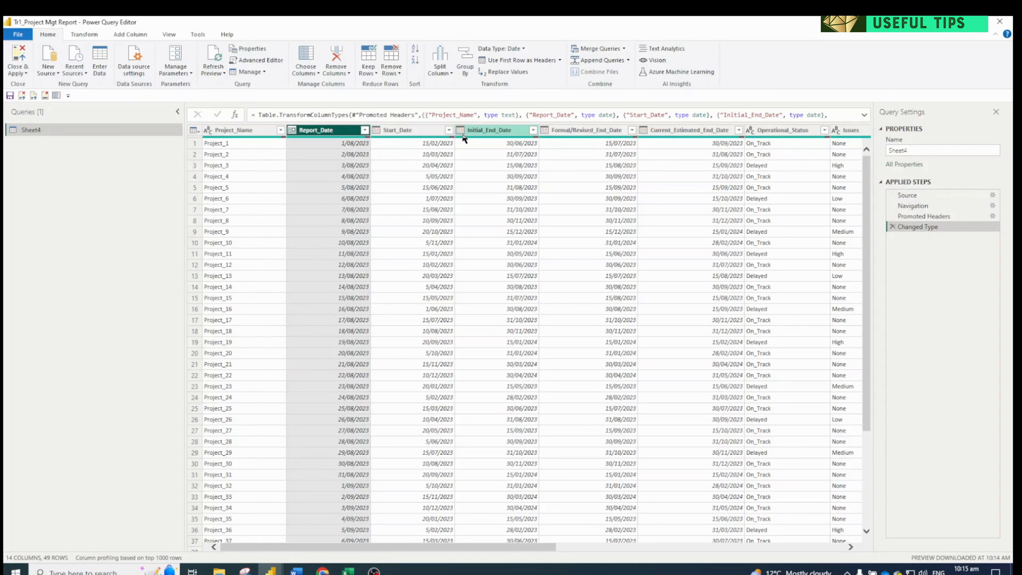
pyautogui.press('alt')
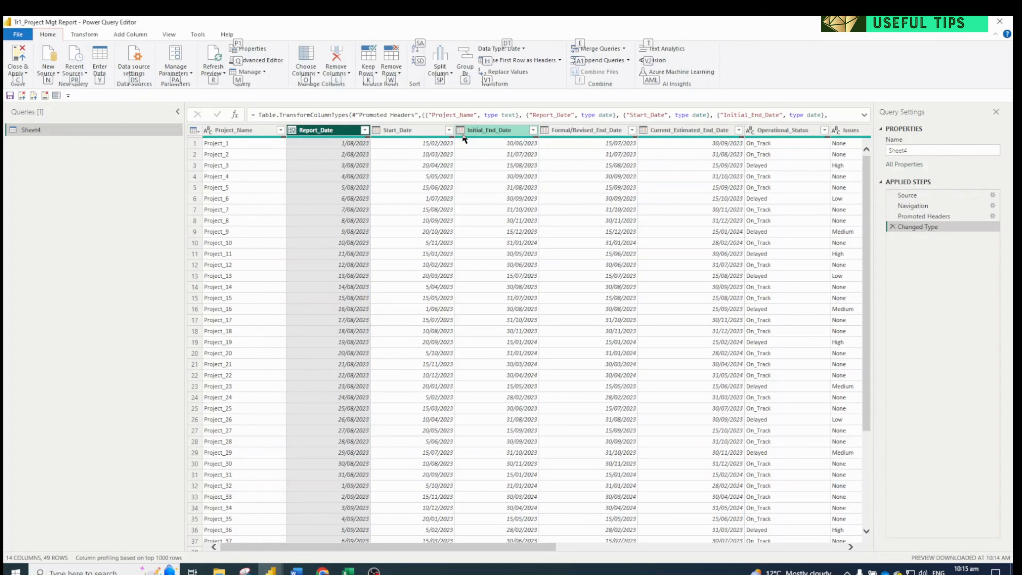
pyautogui.click(462, 133)
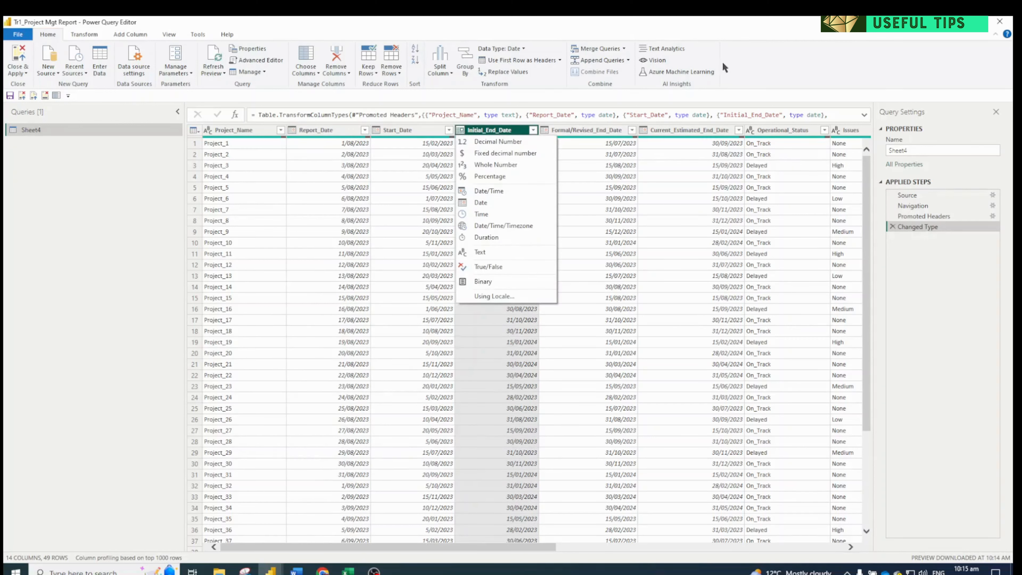
pyautogui.click(748, 70)
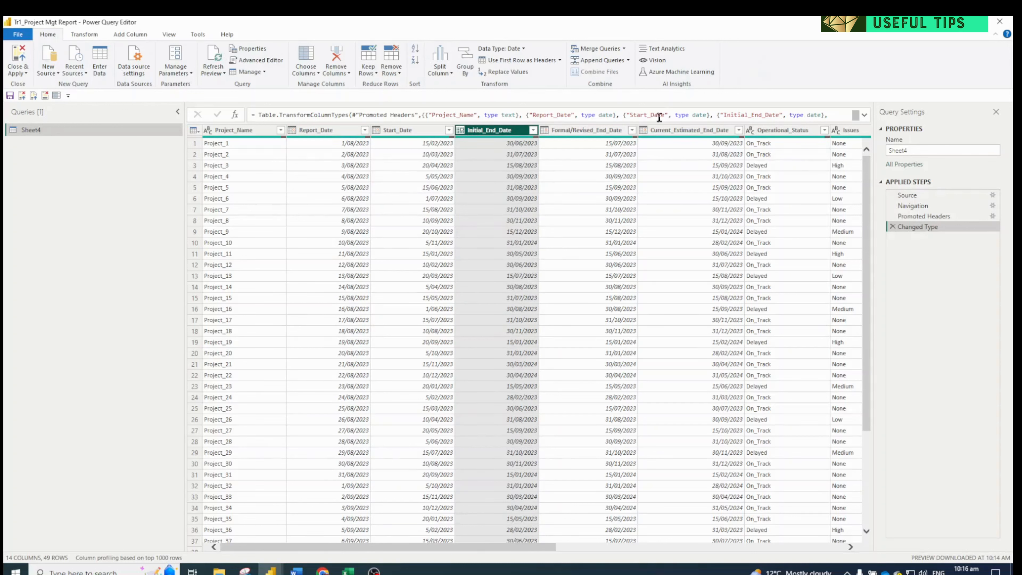
pyautogui.click(732, 91)
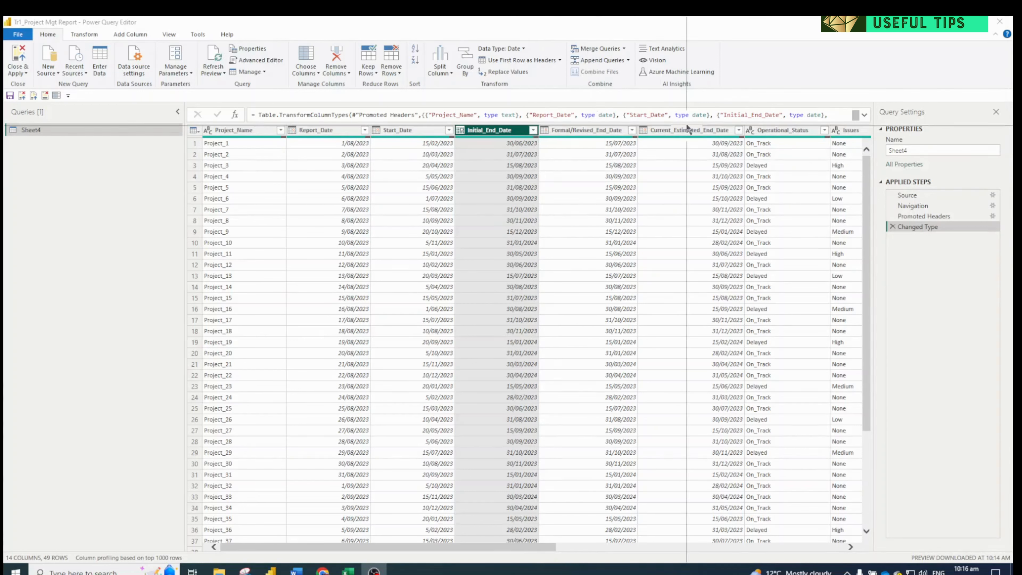
# Filter the Issues column to only the null values and inspect the matching data across all columns
pyautogui.click(533, 545)
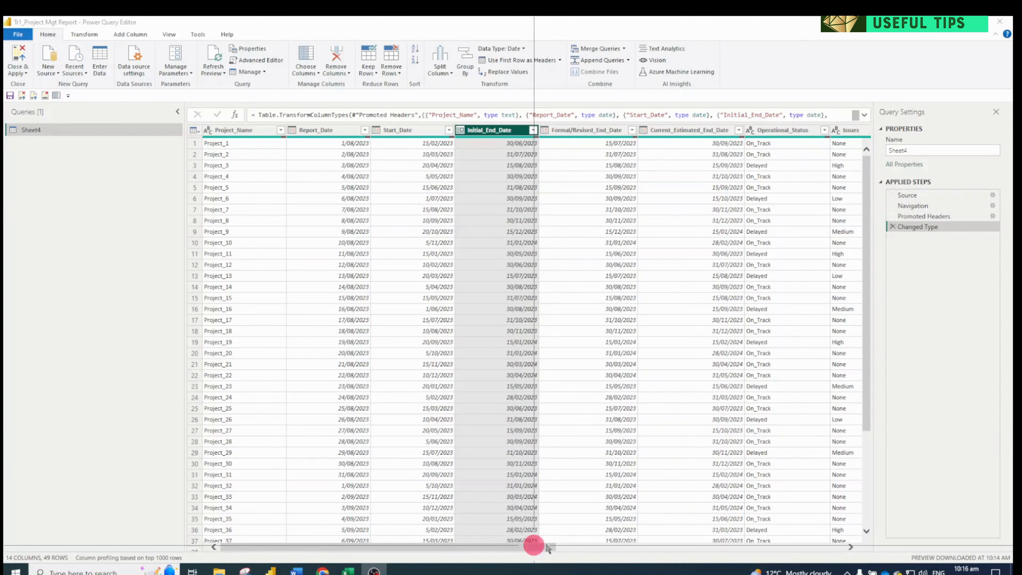
pyautogui.moveTo(546, 546); pyautogui.dragTo(583, 542)
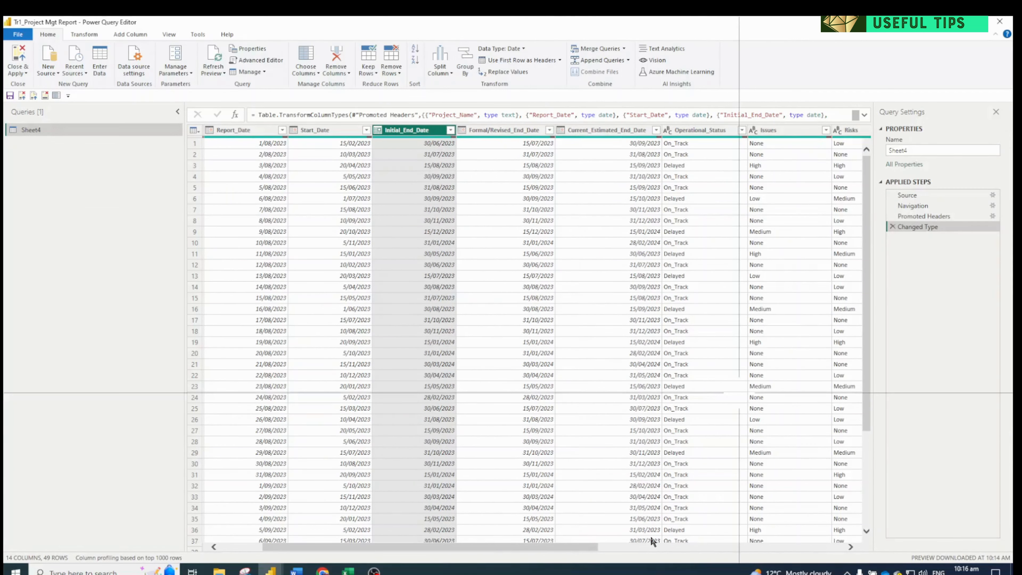
pyautogui.click(661, 547)
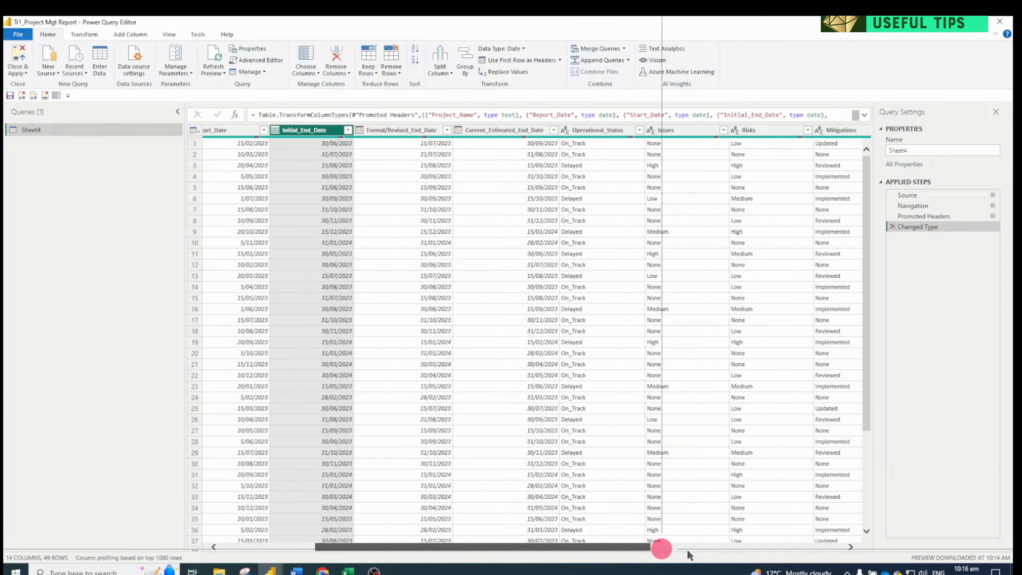
pyautogui.click(687, 548)
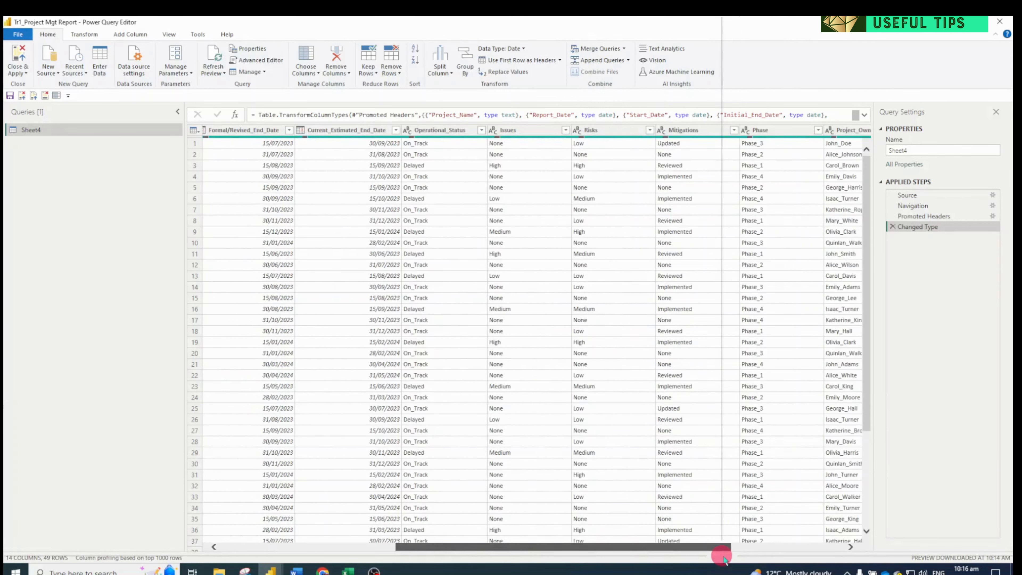
pyautogui.click(564, 130)
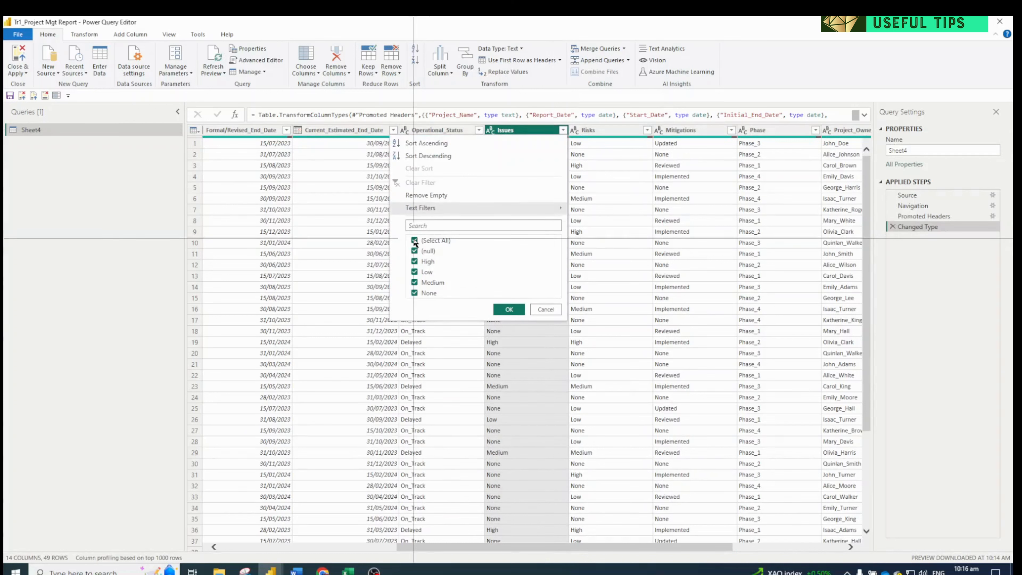
pyautogui.click(414, 240)
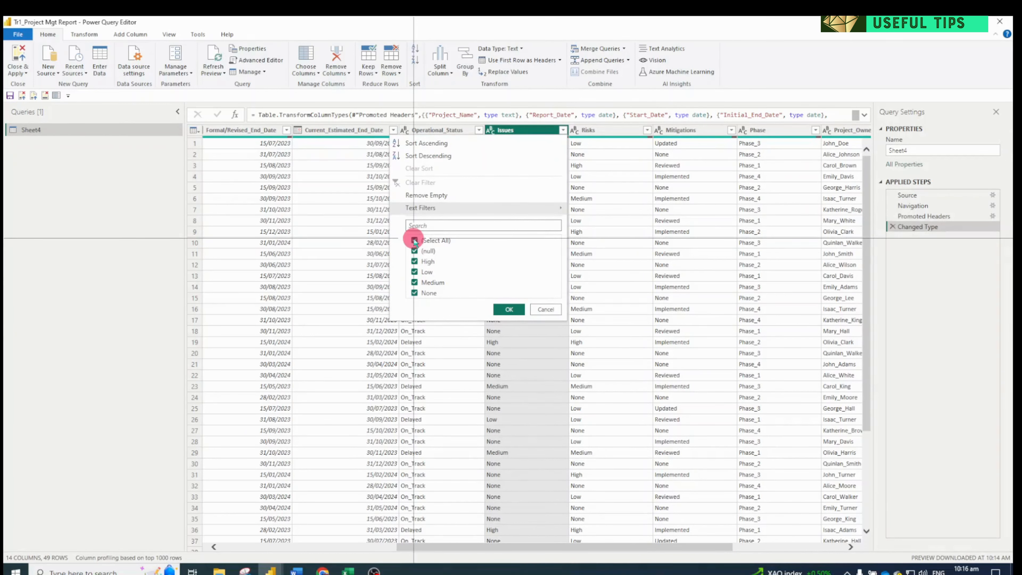
pyautogui.click(503, 308)
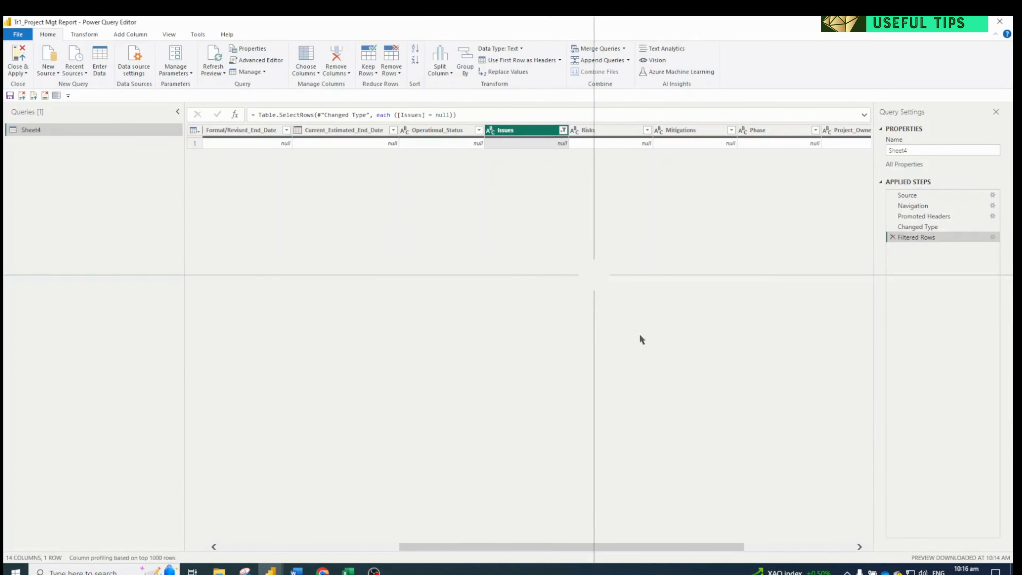
pyautogui.moveTo(644, 547); pyautogui.dragTo(466, 547)
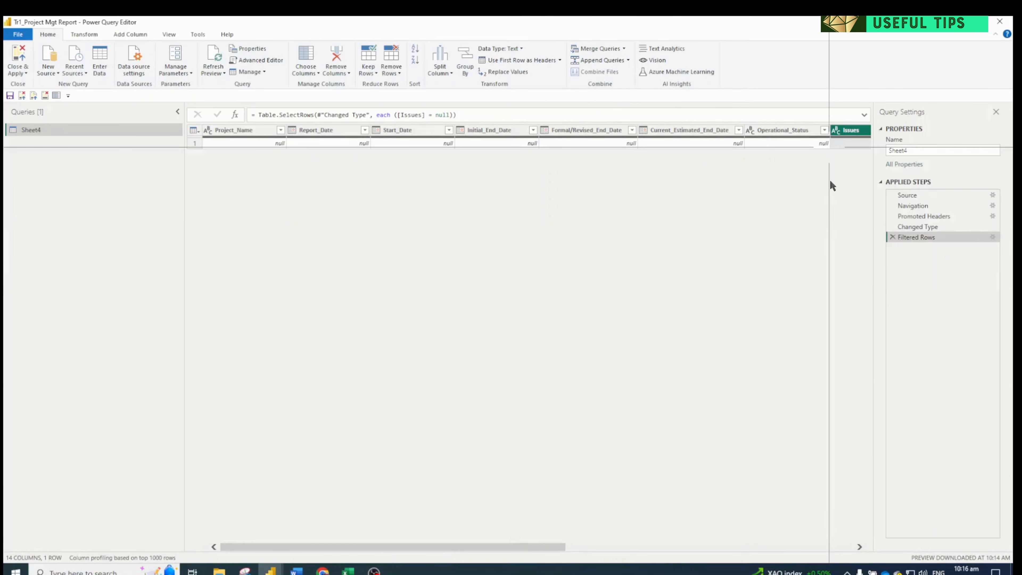
pyautogui.moveTo(543, 547); pyautogui.dragTo(764, 548)
# Change the Issues column filter to keep every value except null
pyautogui.click(531, 130)
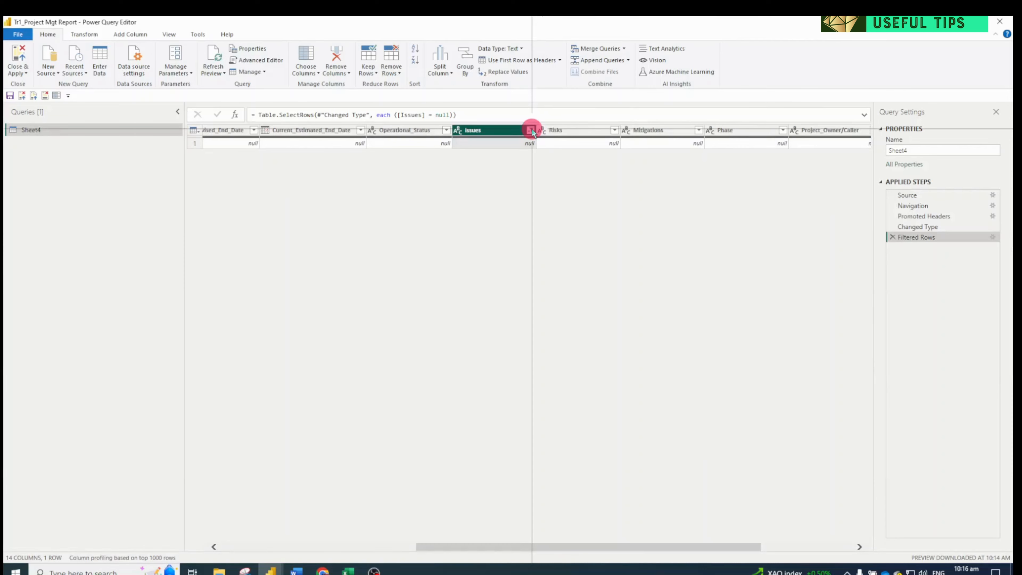
pyautogui.click(381, 241)
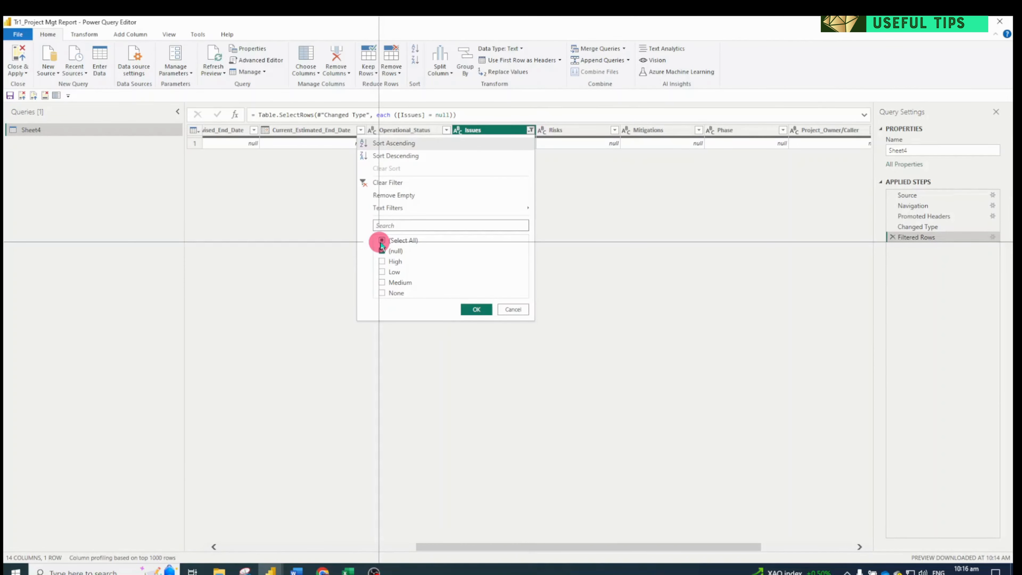
pyautogui.click(382, 251)
pyautogui.click(474, 309)
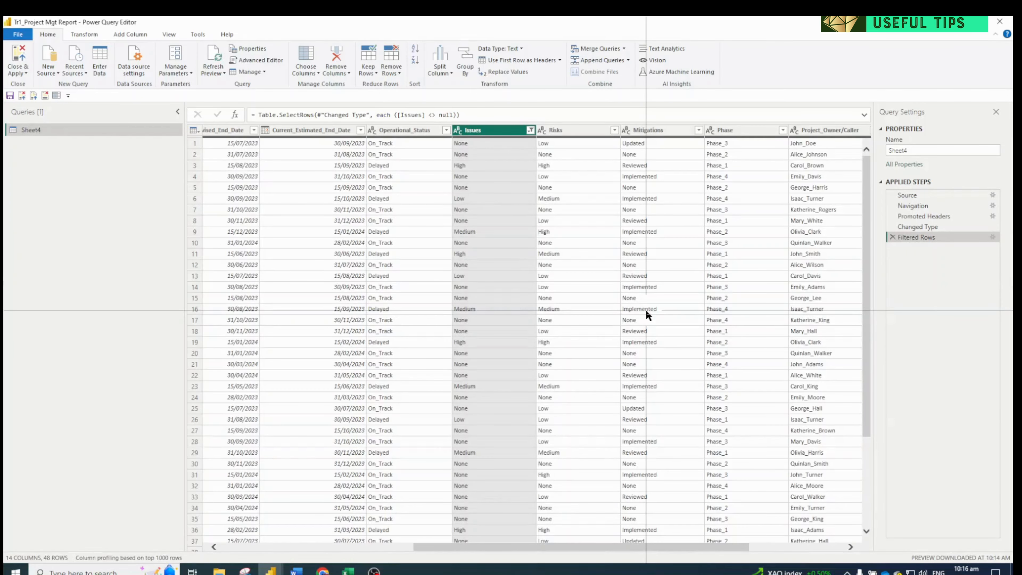
pyautogui.click(848, 548)
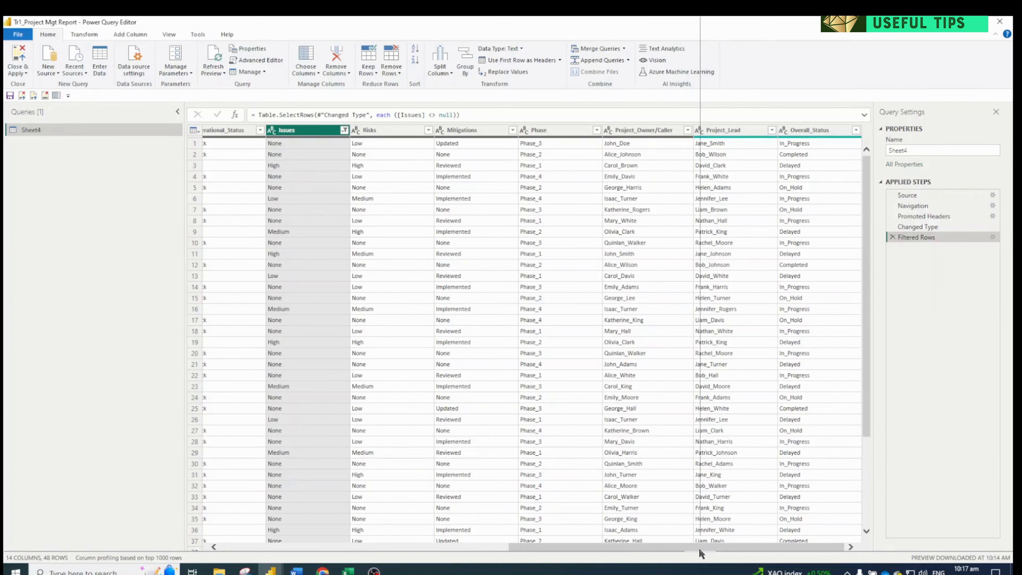
# Check the distinct values in the Project_Owner/Caller column's filter list without changing the filter
pyautogui.click(688, 130)
pyautogui.scroll(-5, 629, 297)
pyautogui.scroll(-2, 629, 298)
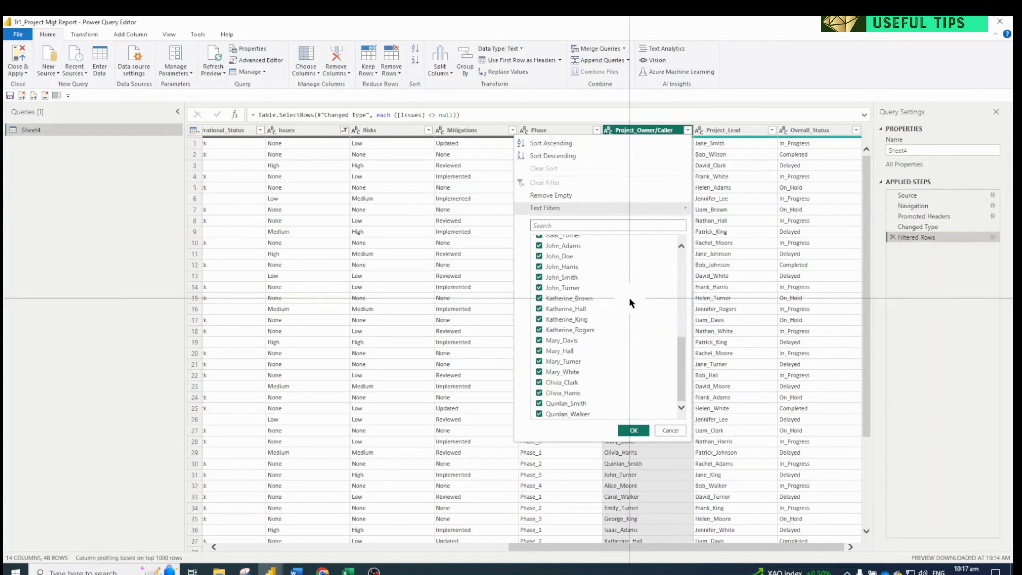
pyautogui.scroll(10, 629, 297)
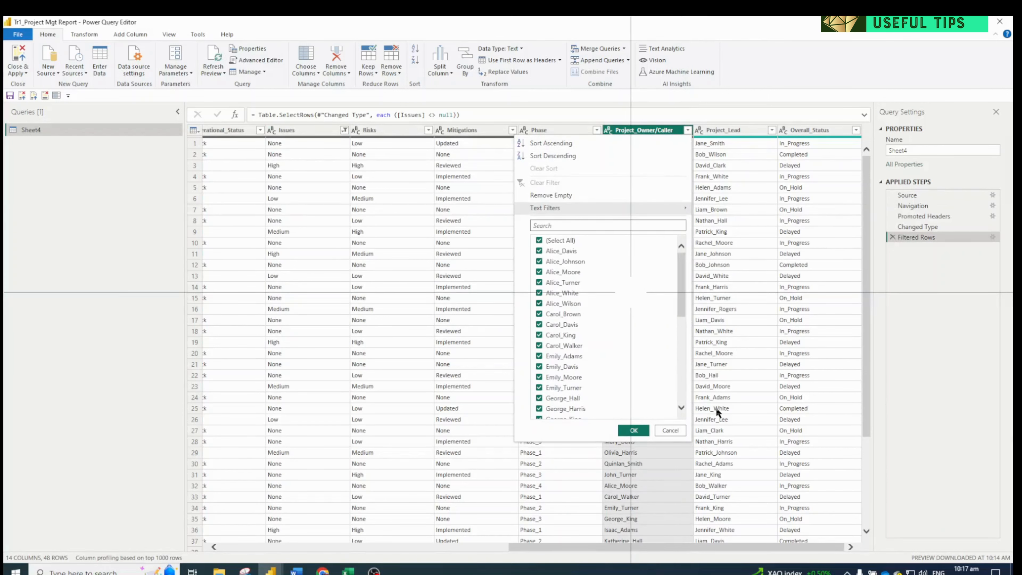
pyautogui.click(672, 431)
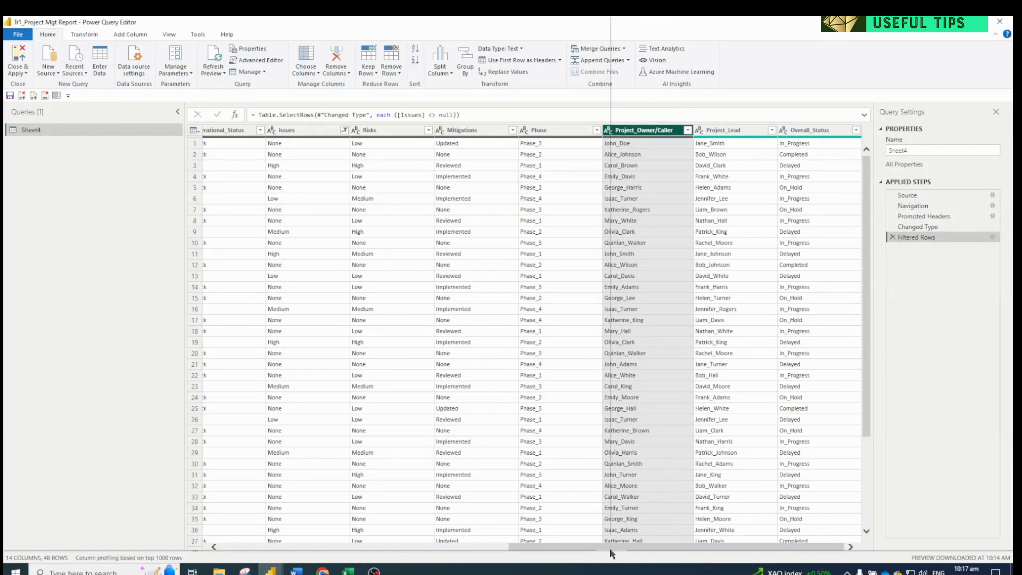
# Apply the query changes from Power Query Editor and open the model view in Power BI Desktop
pyautogui.moveTo(609, 548); pyautogui.dragTo(22, 100)
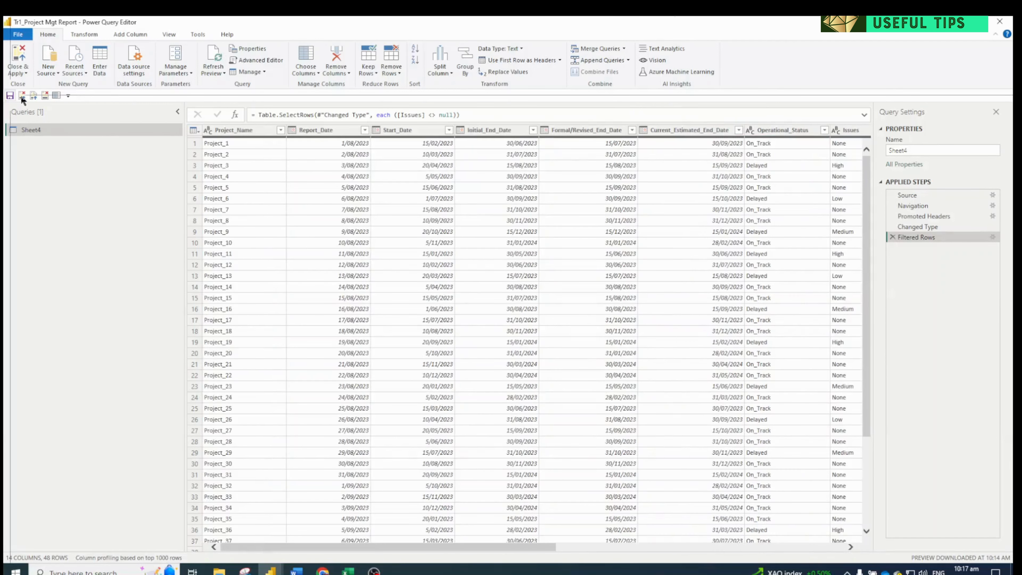
pyautogui.click(33, 96)
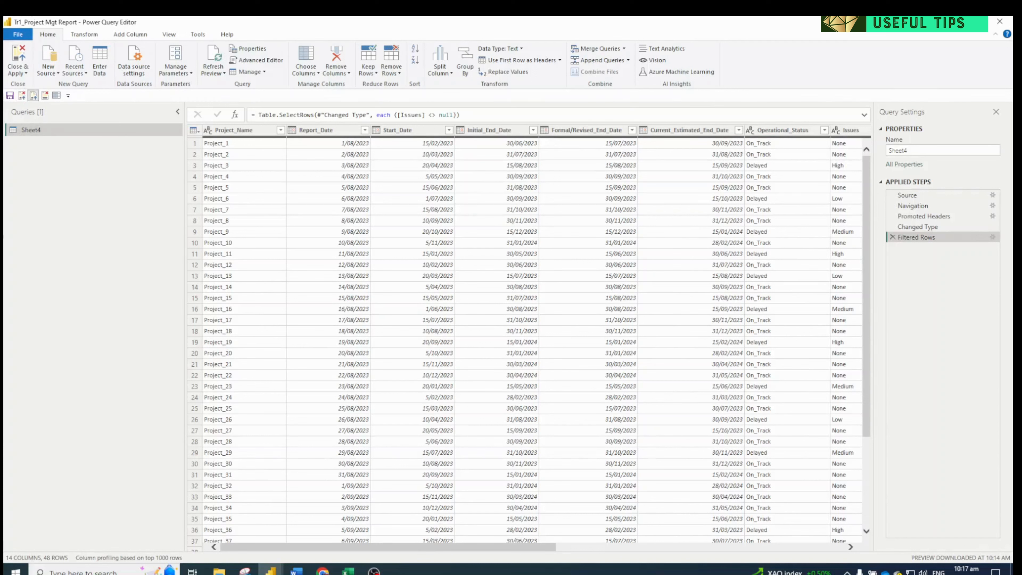
pyautogui.hotkey('alt', 'Tab')
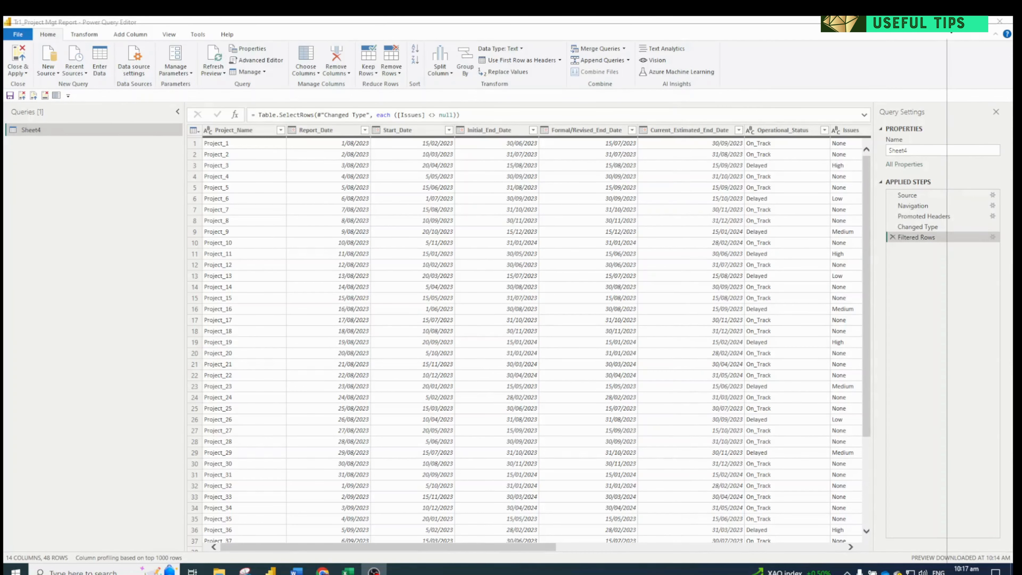
pyautogui.hotkey('alt', 'Tab')
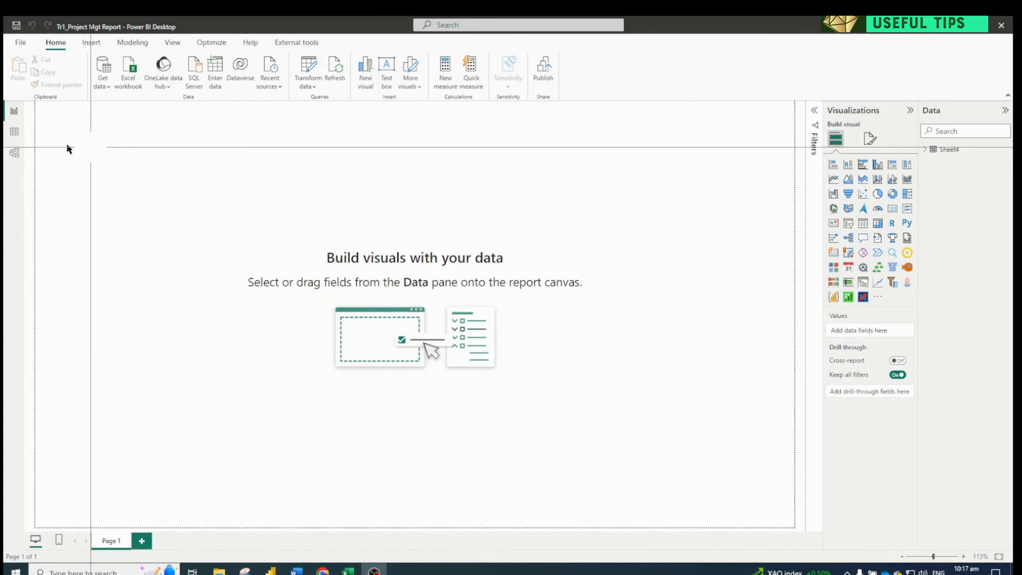
pyautogui.click(15, 154)
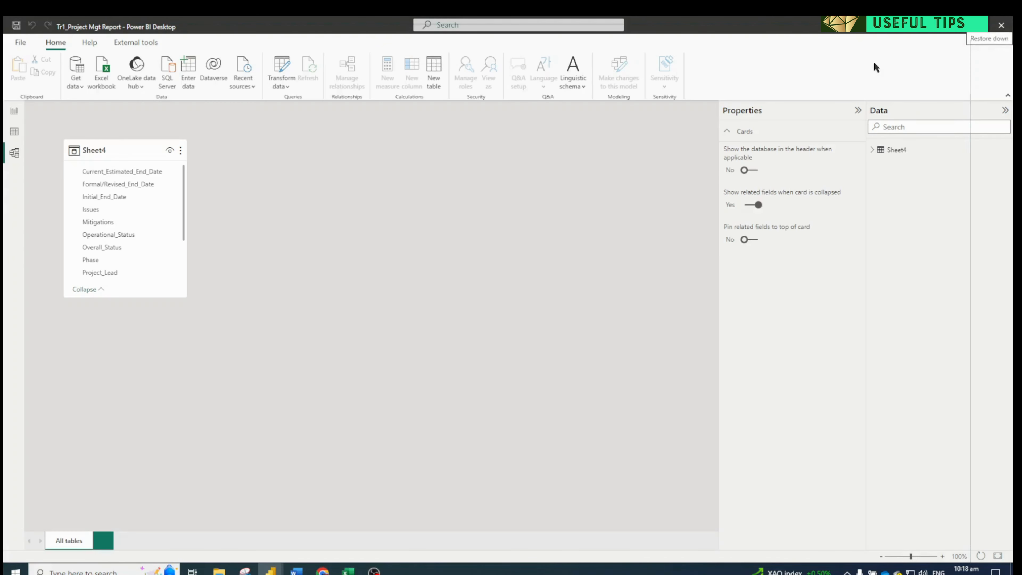
pyautogui.moveTo(106, 145); pyautogui.dragTo(286, 226)
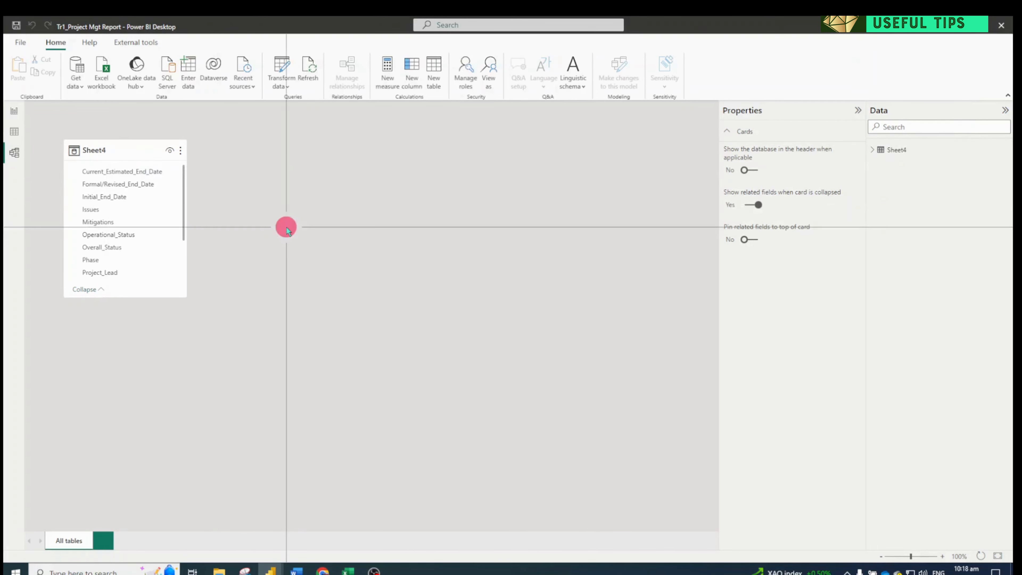
pyautogui.click(317, 228)
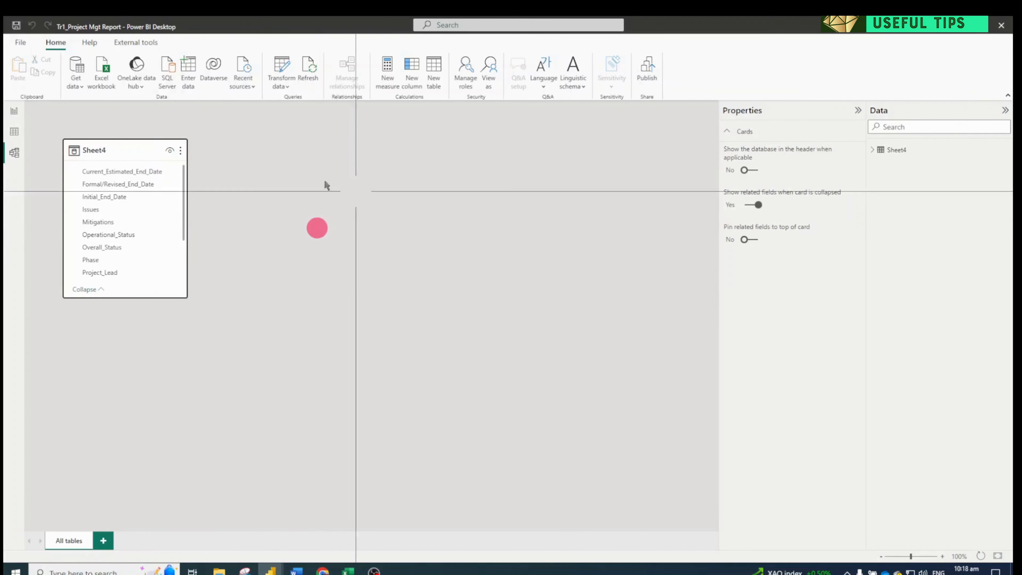
pyautogui.moveTo(115, 146); pyautogui.dragTo(236, 187)
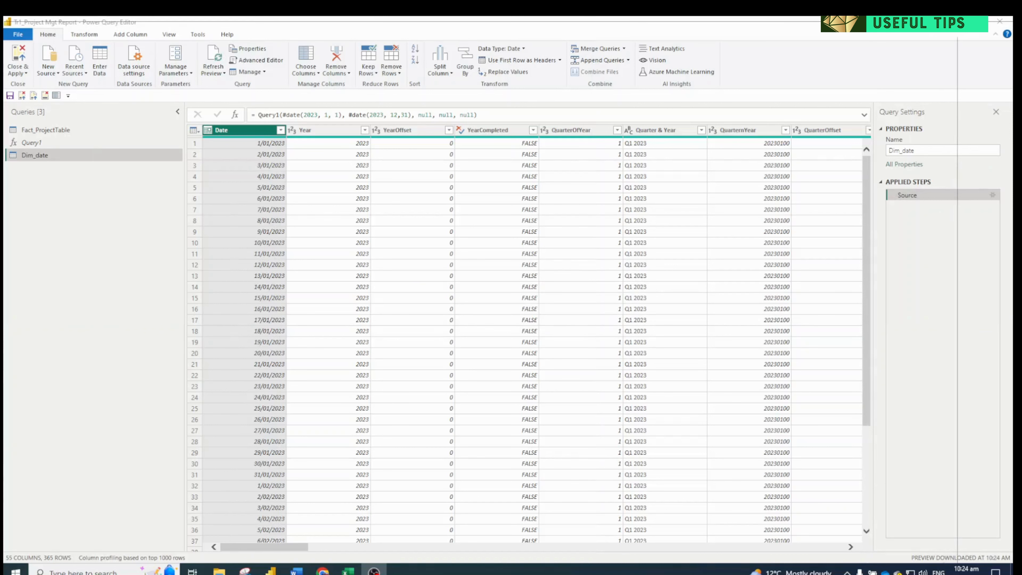
# Return to the model view, move the Fact_ProjectTable card below Dim_date and make the card taller
pyautogui.click(949, 25)
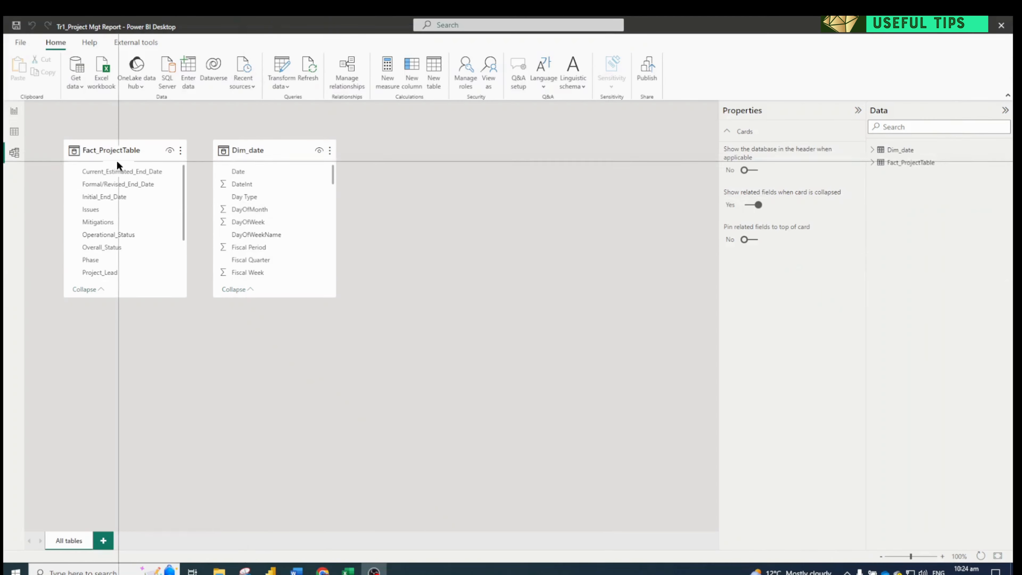
pyautogui.moveTo(188, 341); pyautogui.dragTo(455, 349)
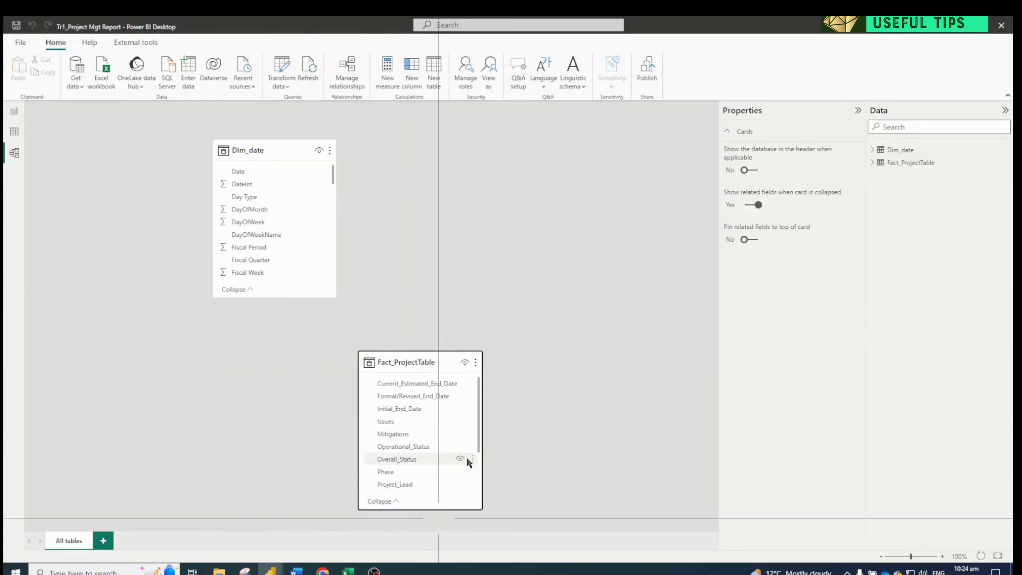
pyautogui.moveTo(424, 349); pyautogui.dragTo(424, 311)
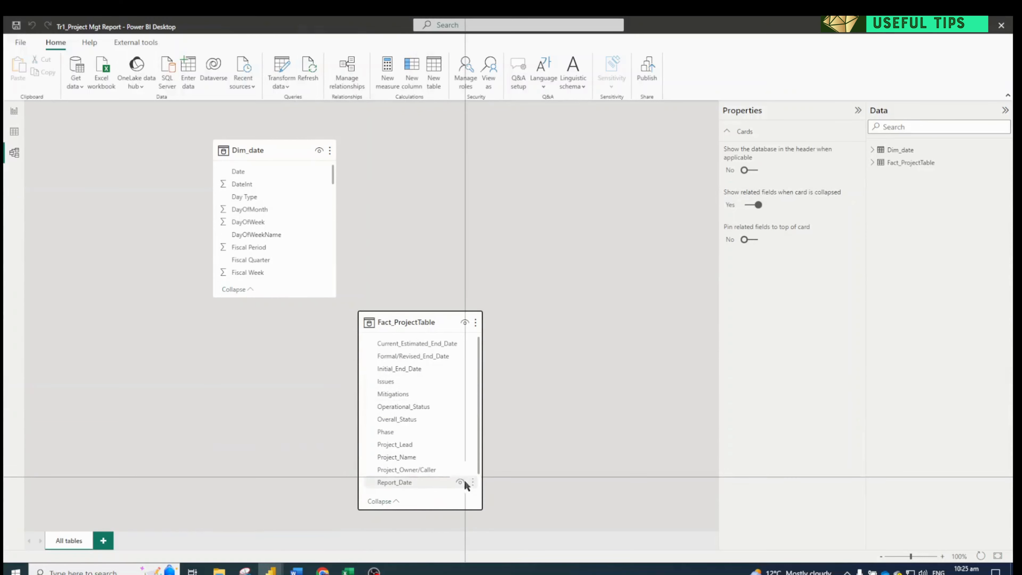
# Create an active many-to-one relationship between Start_Date in Fact_ProjectTable and Date in Dim_date, and browse both tables' fields
pyautogui.scroll(-2, 417, 391)
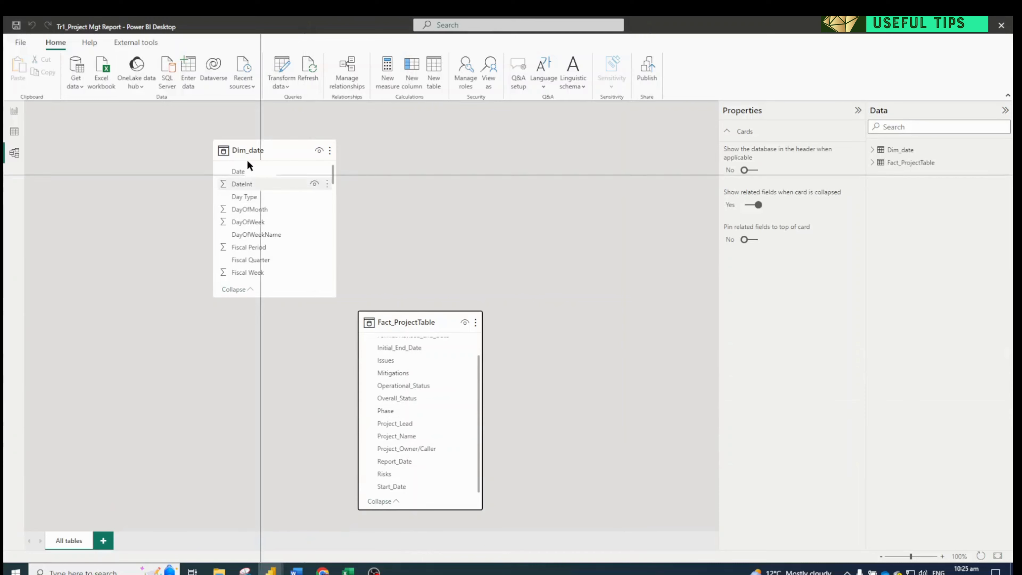
pyautogui.moveTo(246, 171); pyautogui.dragTo(386, 487)
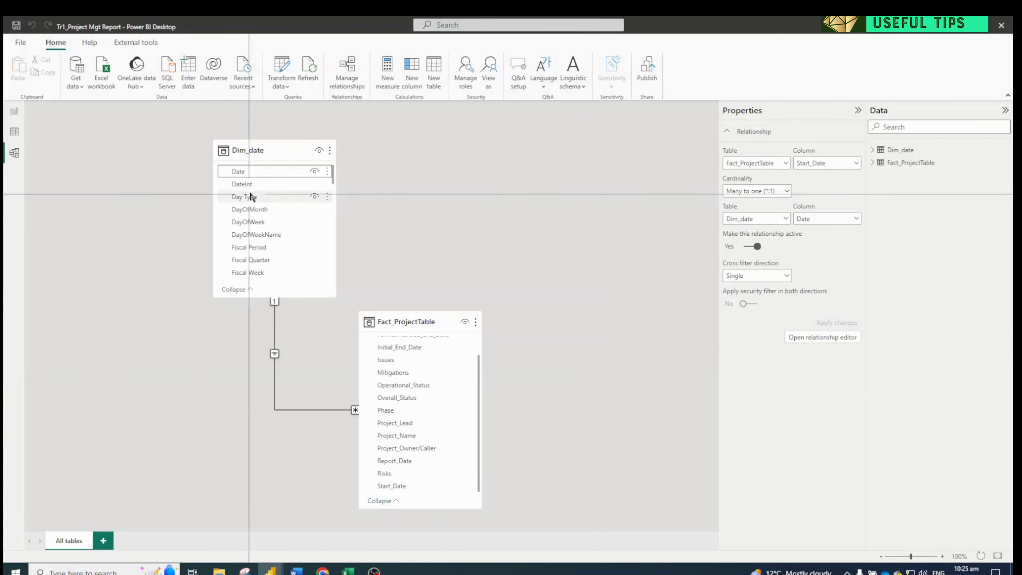
pyautogui.scroll(-3, 274, 230)
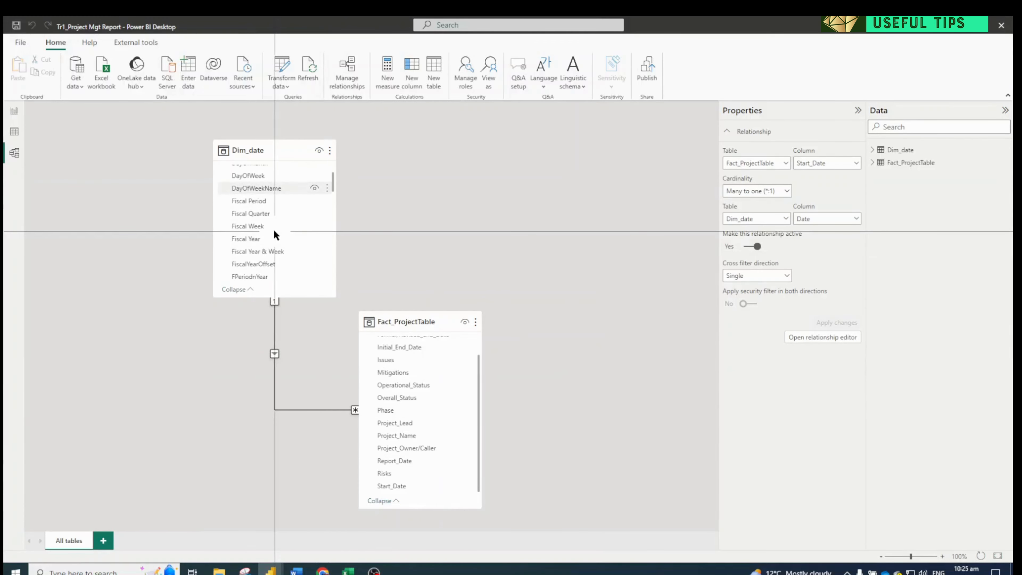
pyautogui.scroll(-2, 273, 233)
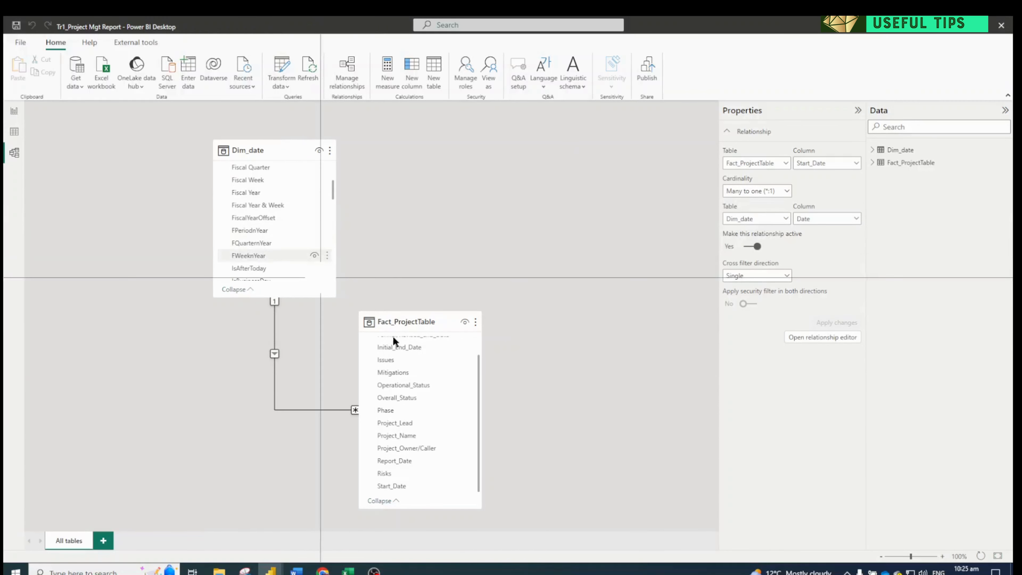
pyautogui.scroll(1, 438, 410)
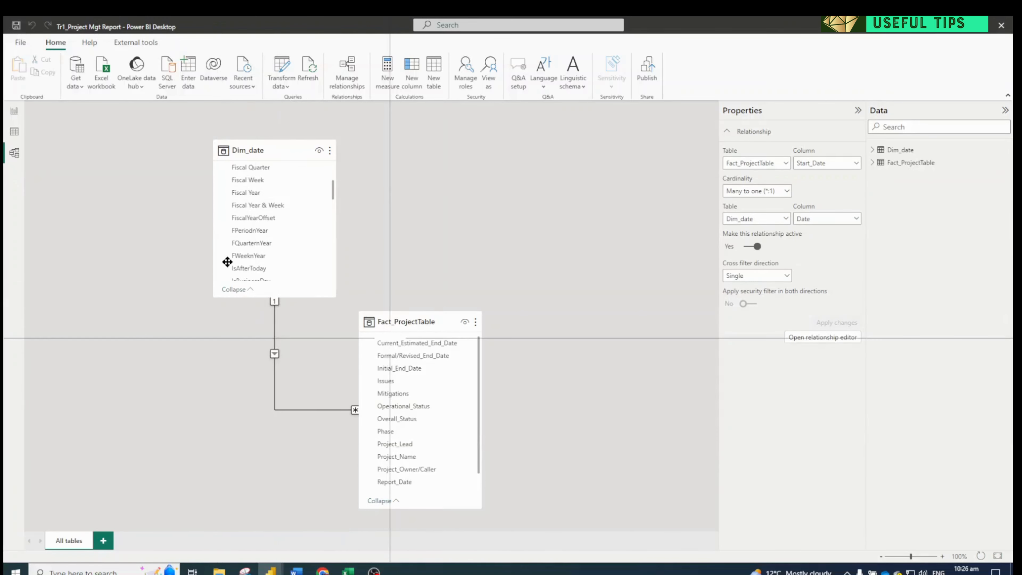
pyautogui.moveTo(271, 570)
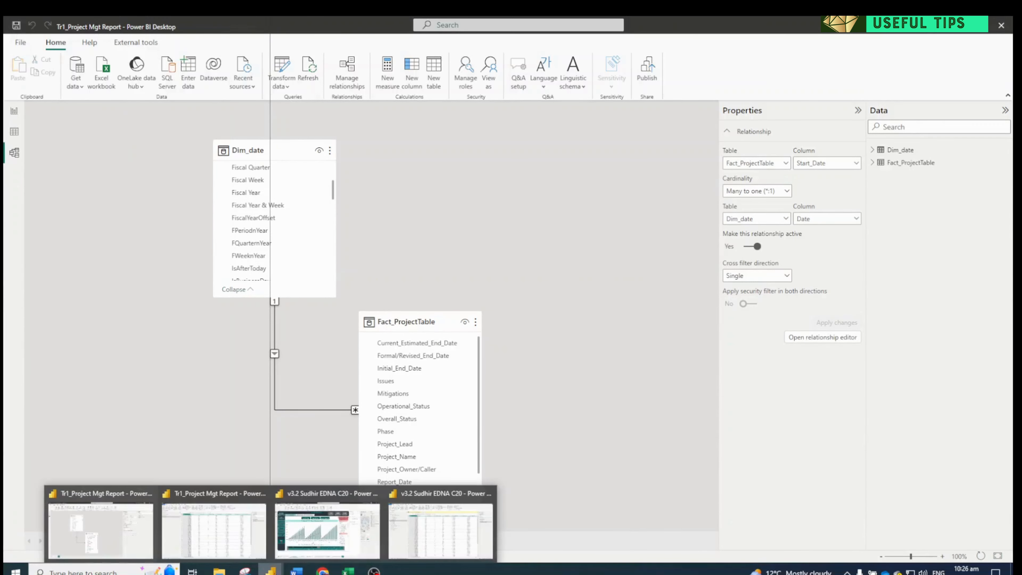
pyautogui.click(412, 533)
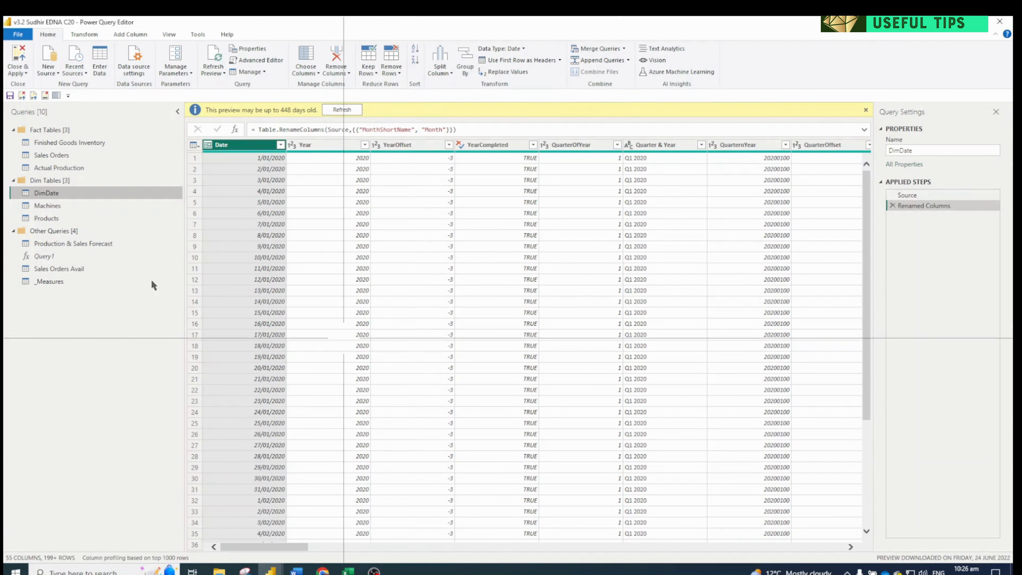
pyautogui.click(955, 22)
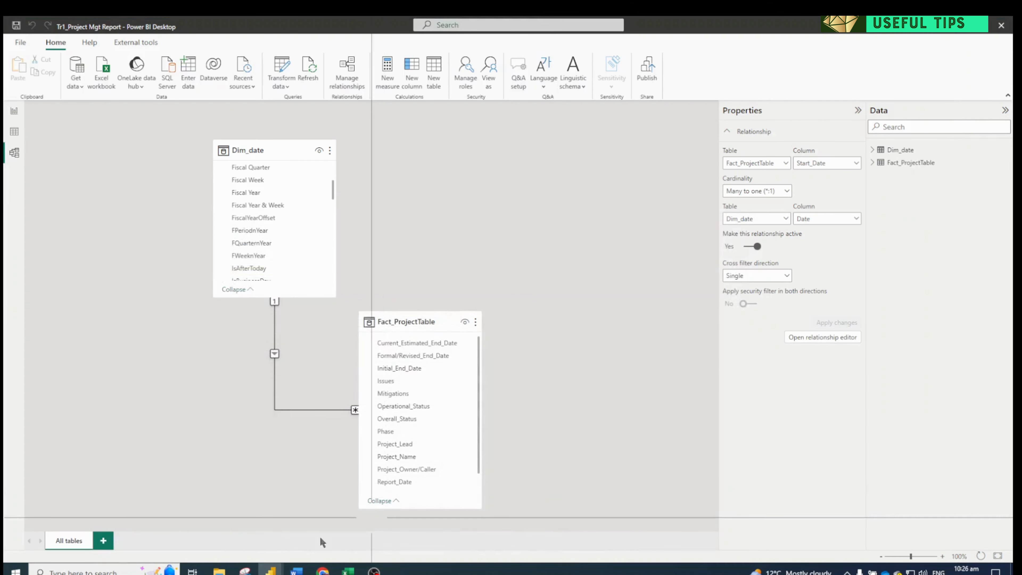
# Switch to the Tr1_Project Mgt Report Power Query Editor and review the Fact_ProjectTable columns from Operational_Status to Project_Owner/Caller
pyautogui.moveTo(270, 570)
pyautogui.click(213, 545)
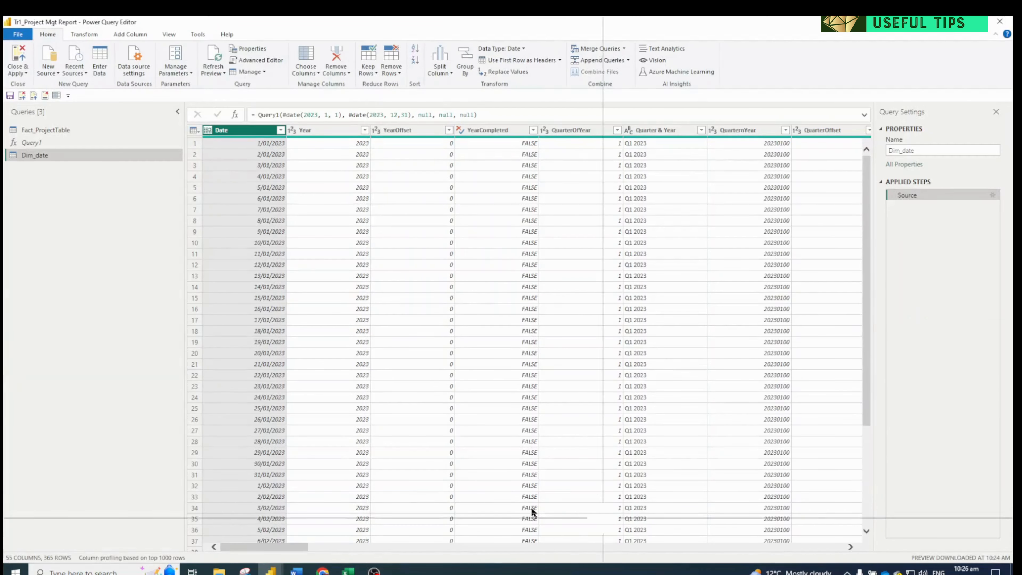
pyautogui.click(65, 129)
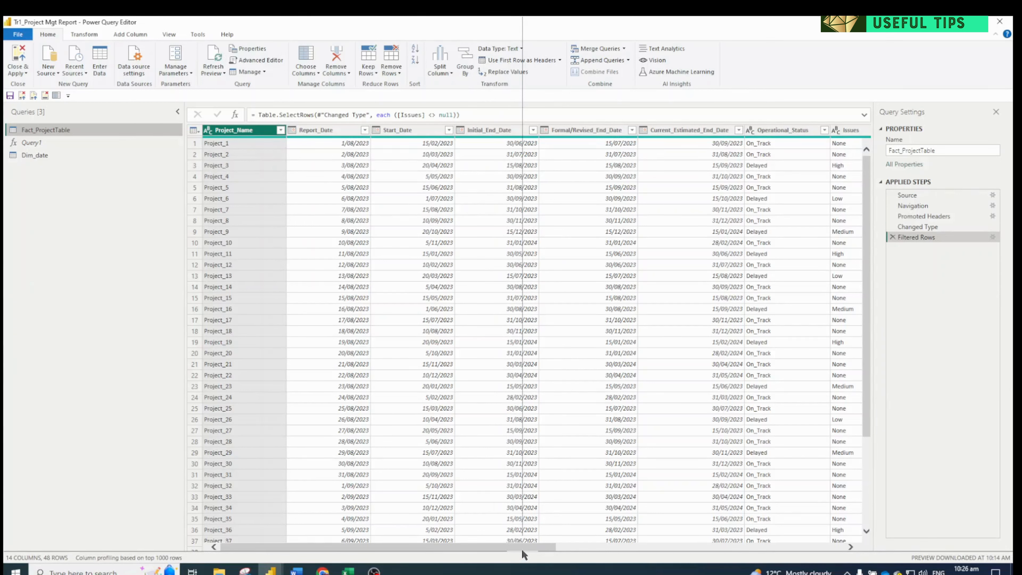
pyautogui.moveTo(522, 550); pyautogui.dragTo(703, 551)
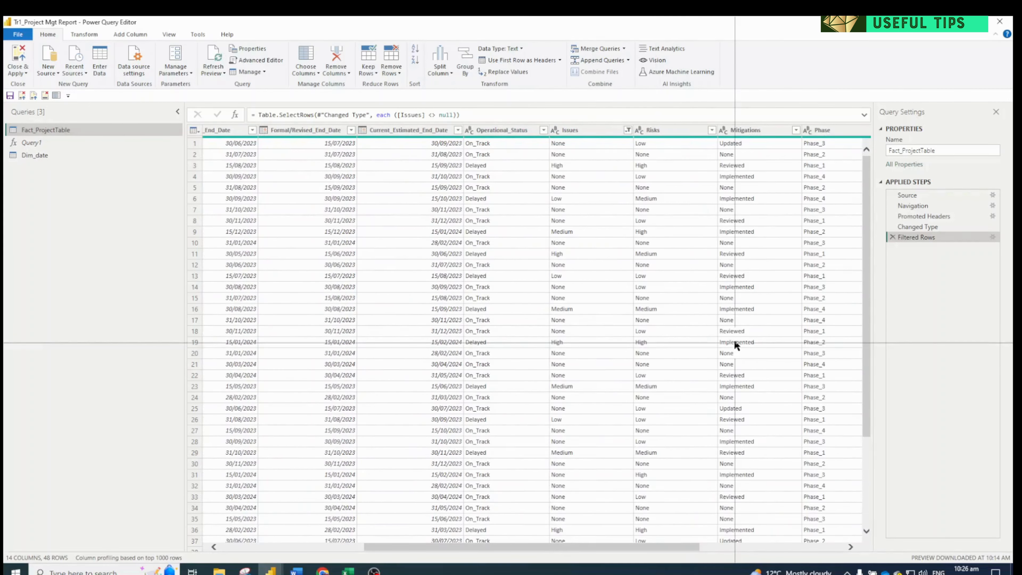
pyautogui.click(596, 132)
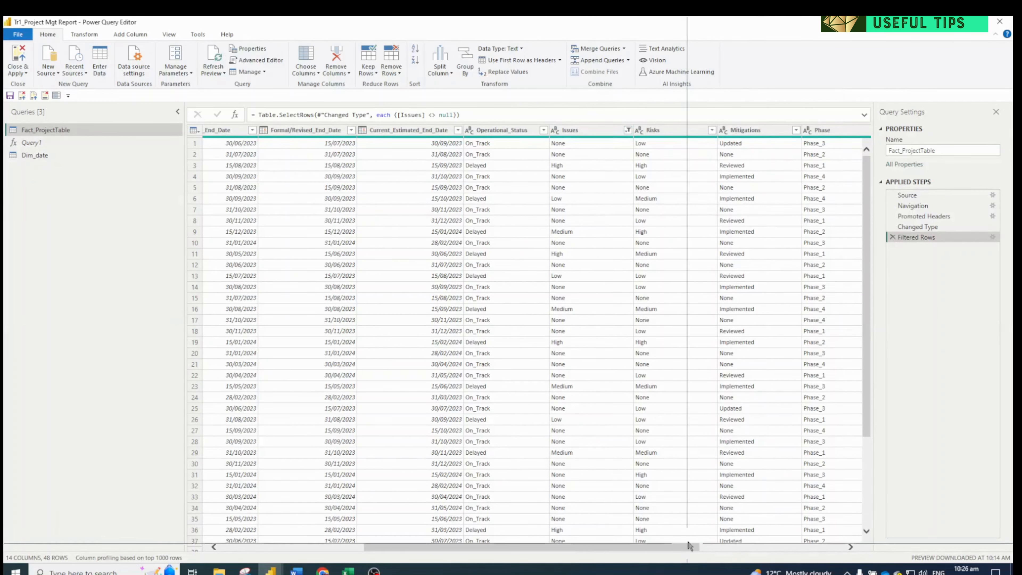
pyautogui.moveTo(687, 545); pyautogui.dragTo(739, 547)
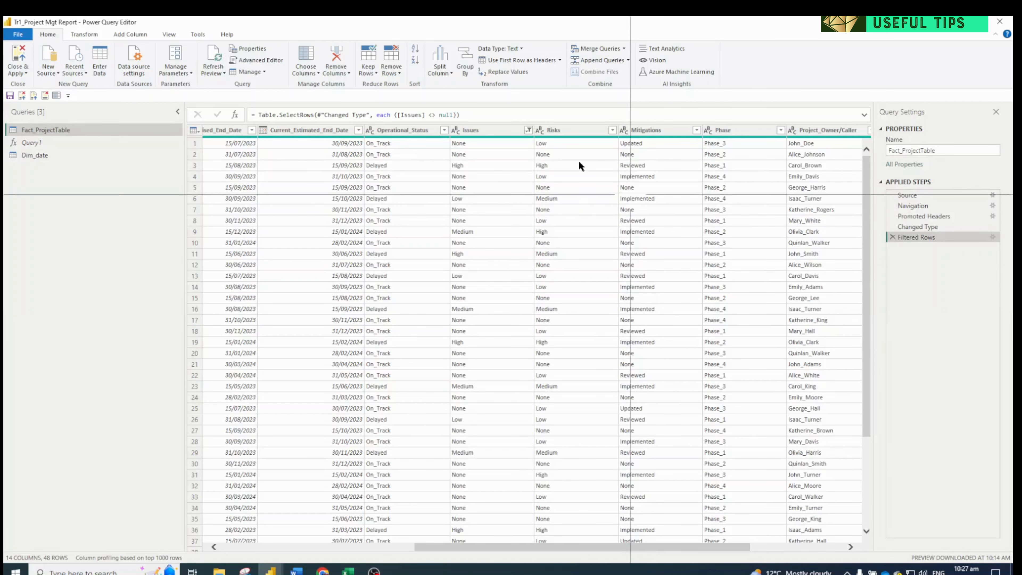
# Add the Risks column of Fact_ProjectTable as a new query
pyautogui.click(498, 134)
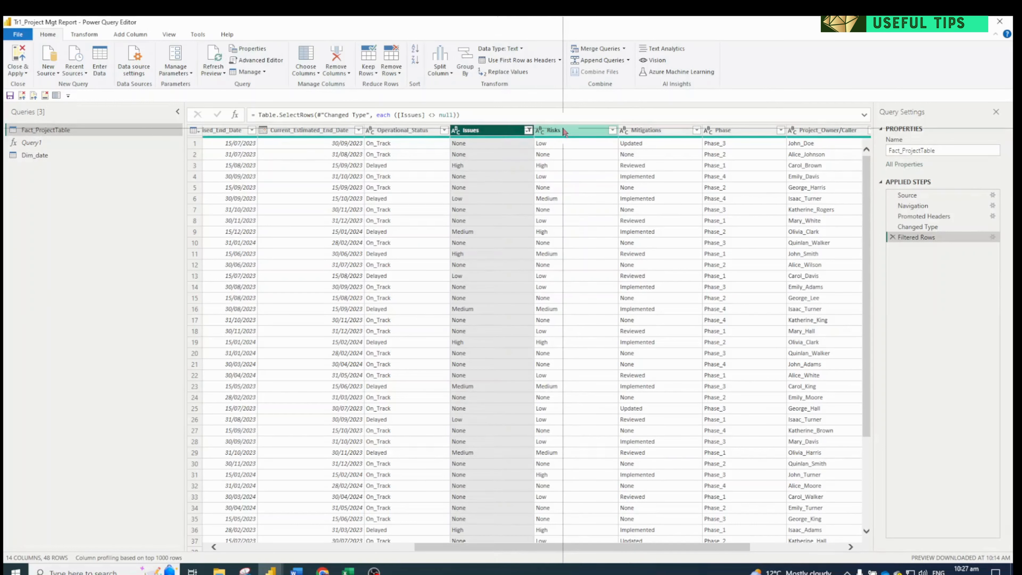
pyautogui.click(548, 131)
pyautogui.rightClick(548, 131)
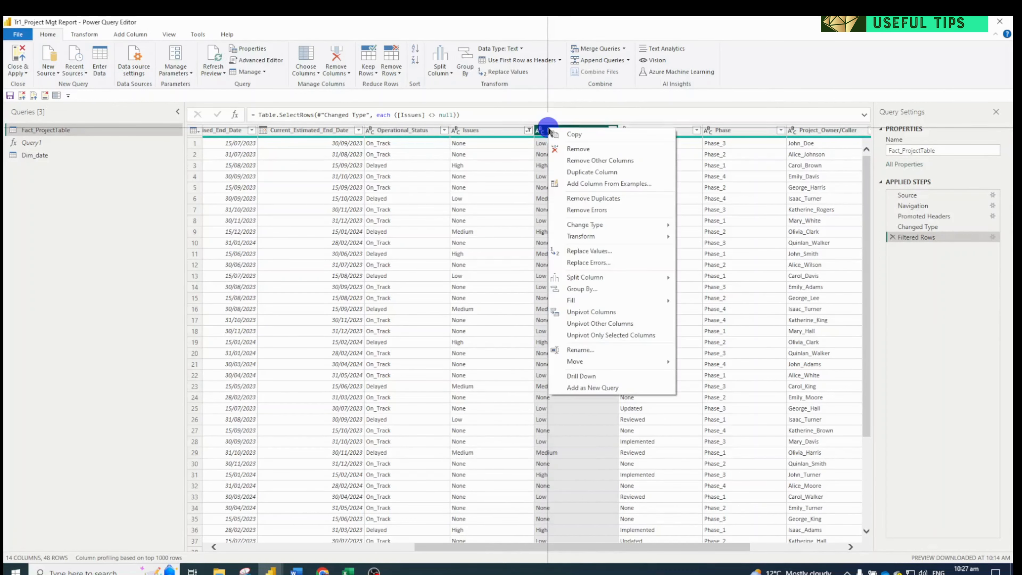
pyautogui.click(604, 388)
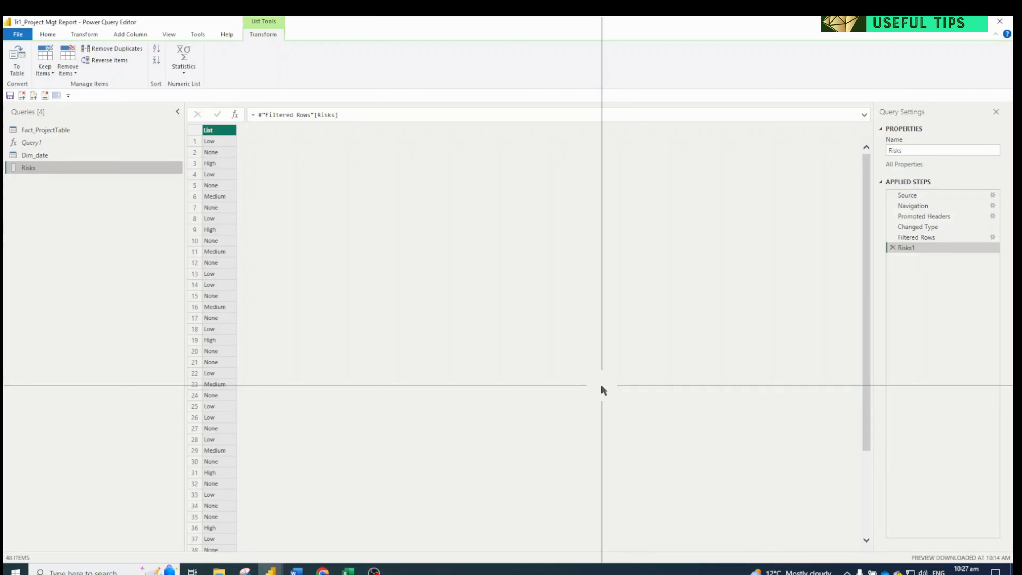
# Convert the Risks list to a table with no delimiter and extra columns shown as errors, and remove its duplicate rows
pyautogui.click(14, 56)
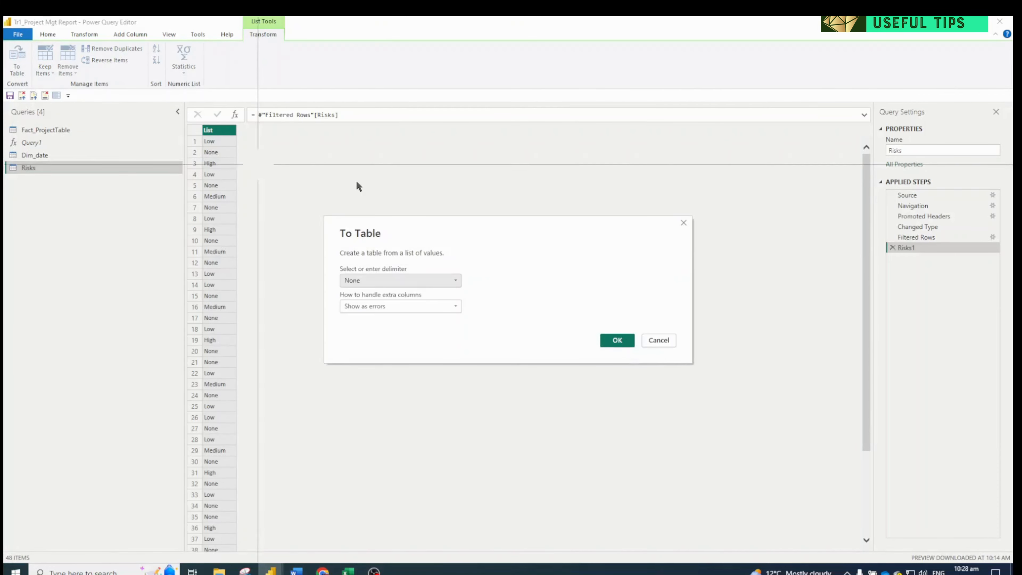
pyautogui.click(624, 340)
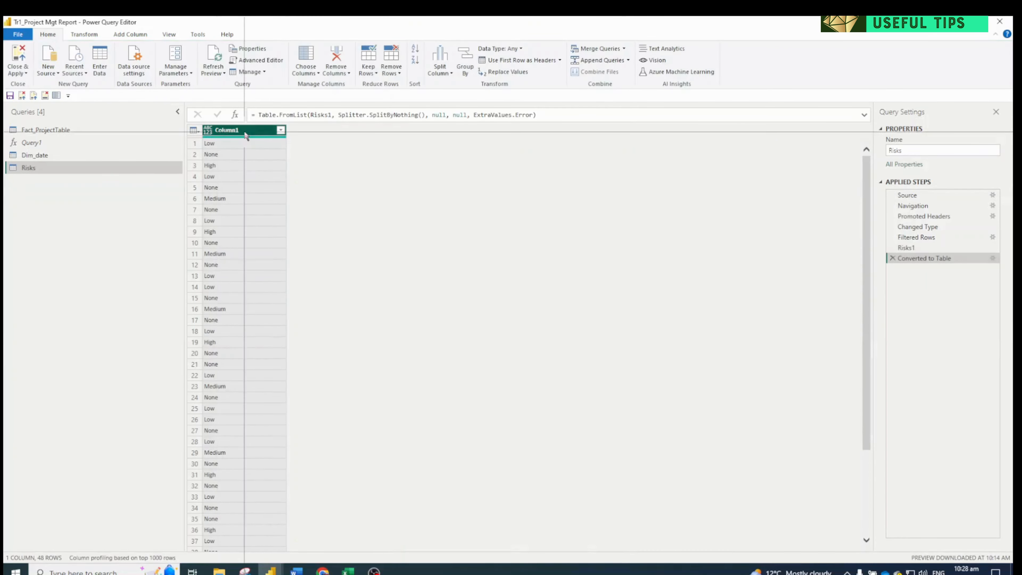
pyautogui.click(193, 130)
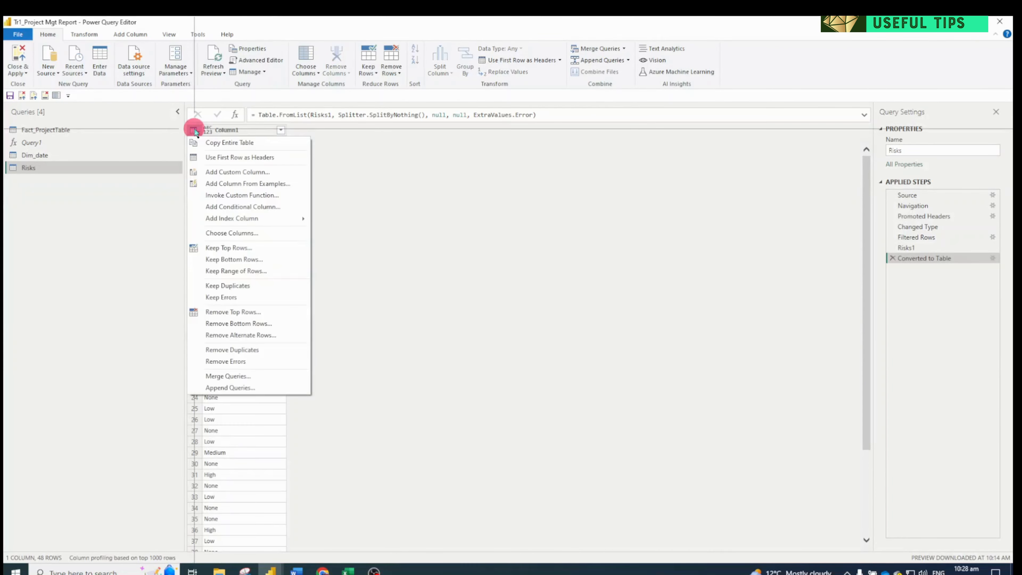
pyautogui.click(241, 350)
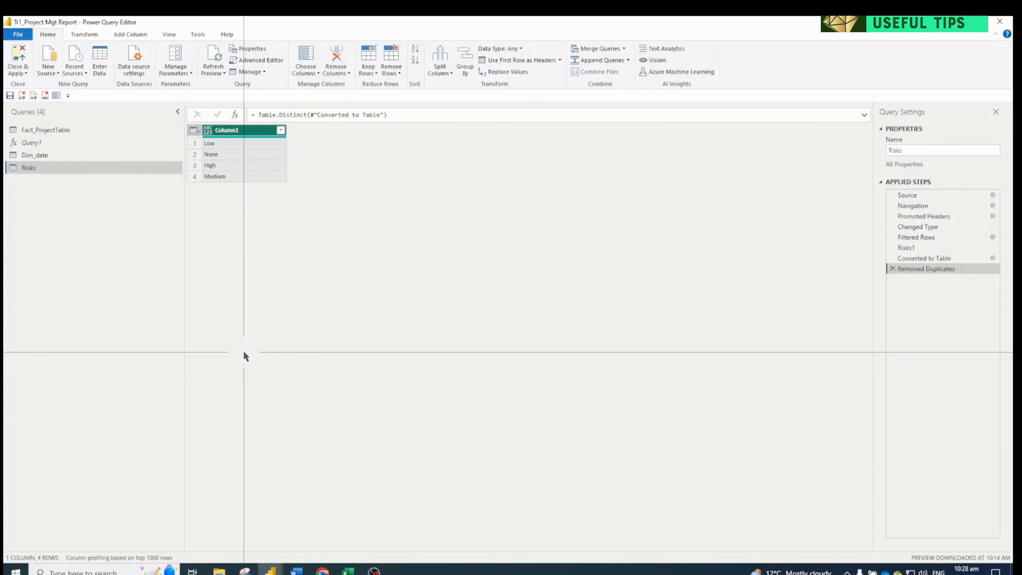
# Rename the Risks query as Dim_Risks
pyautogui.doubleClick(239, 130)
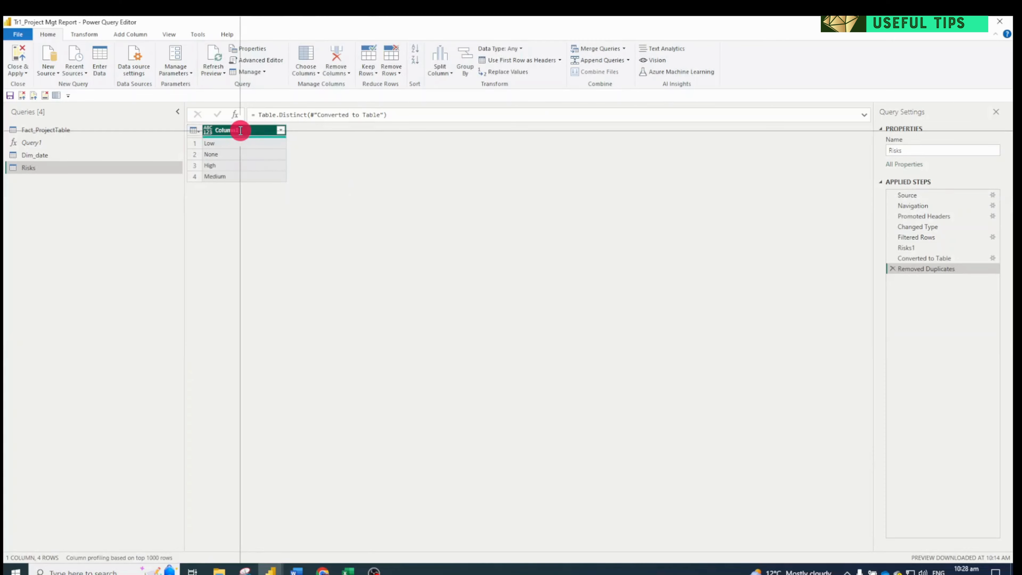
pyautogui.click(928, 150)
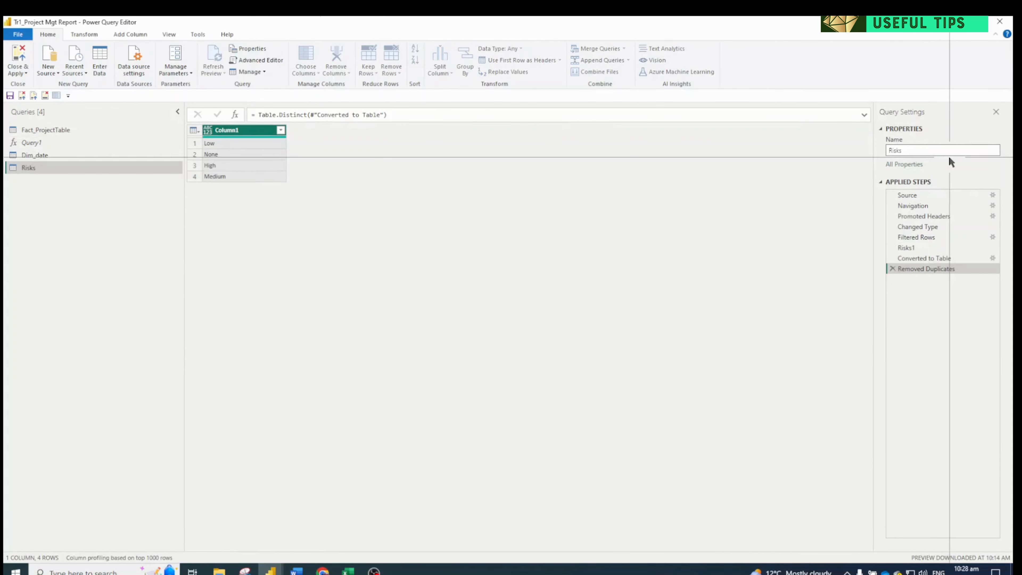
pyautogui.write('Dim_')
pyautogui.press('Return')
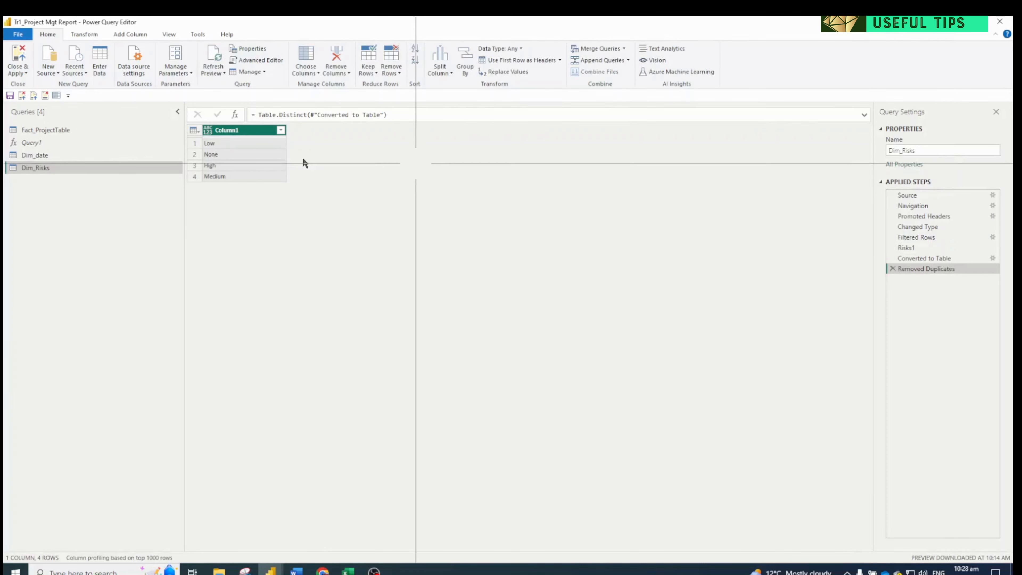
# Rename Column1 of Dim_Risks as Risk and apply the query changes to the data model
pyautogui.doubleClick(242, 130)
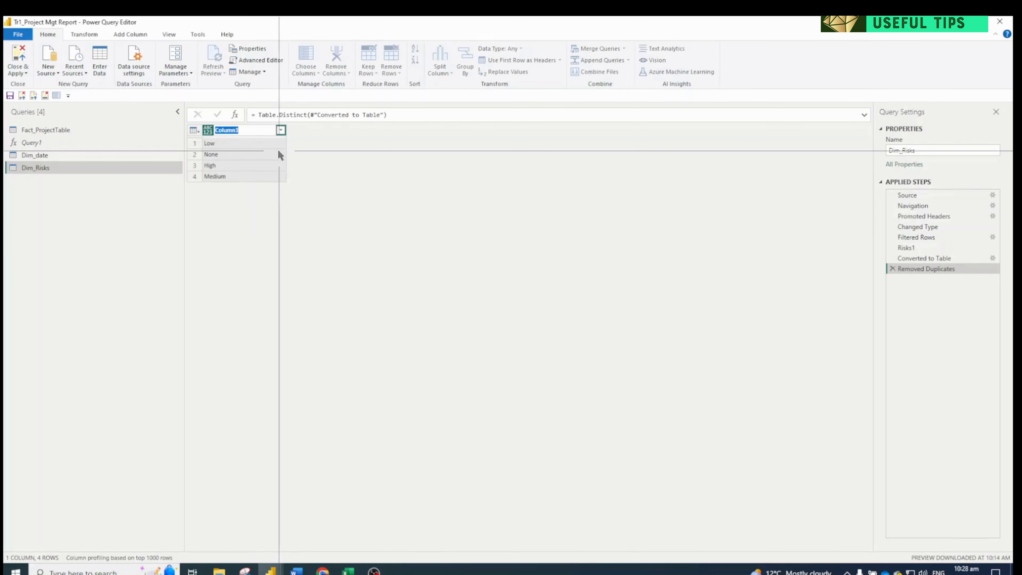
pyautogui.write('Risk')
pyautogui.press('Return')
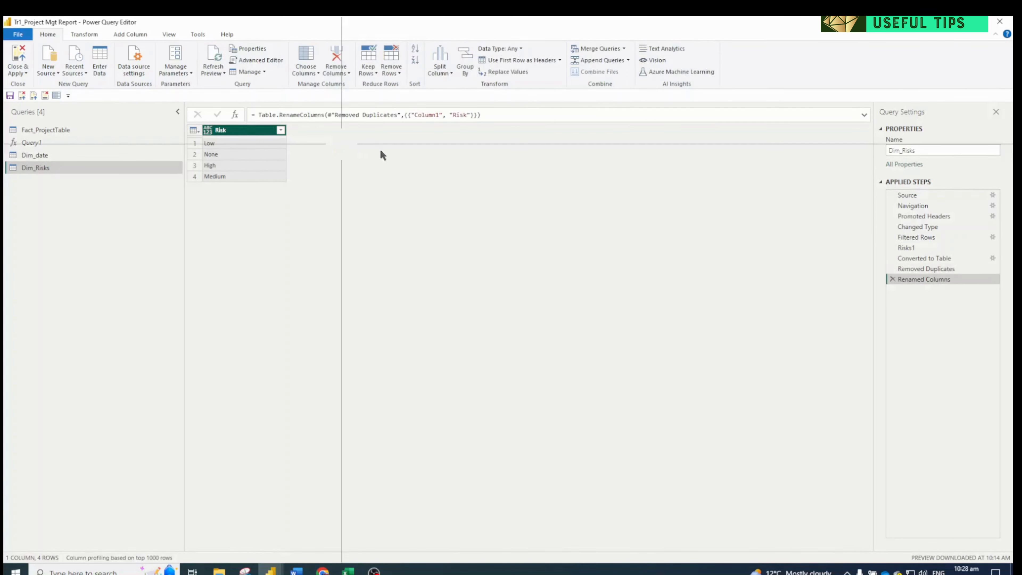
pyautogui.click(34, 97)
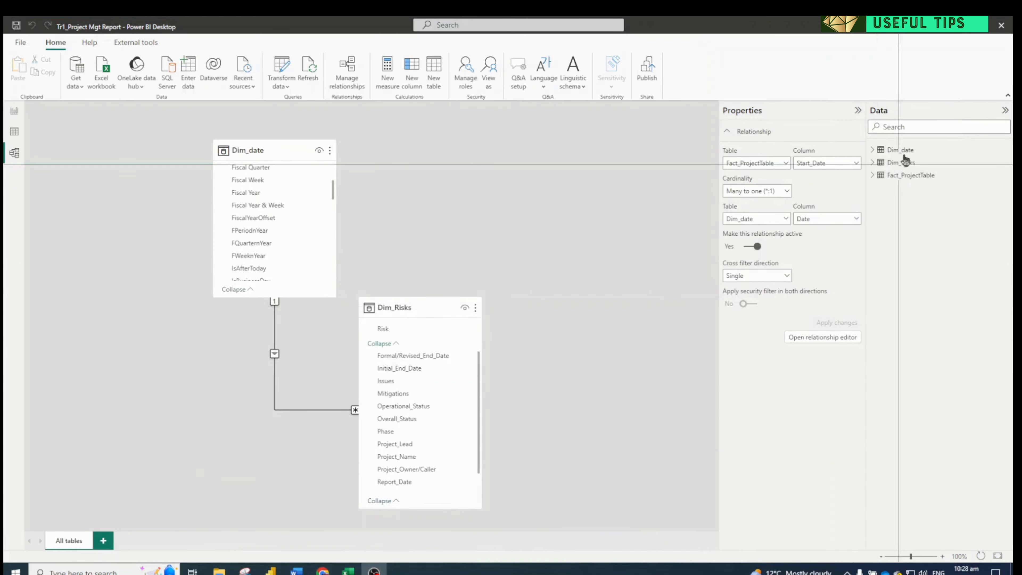
# Collapse the relationship properties and move the Dim_Risks table off Fact_ProjectTable to the empty area above it in the model diagram
pyautogui.click(901, 163)
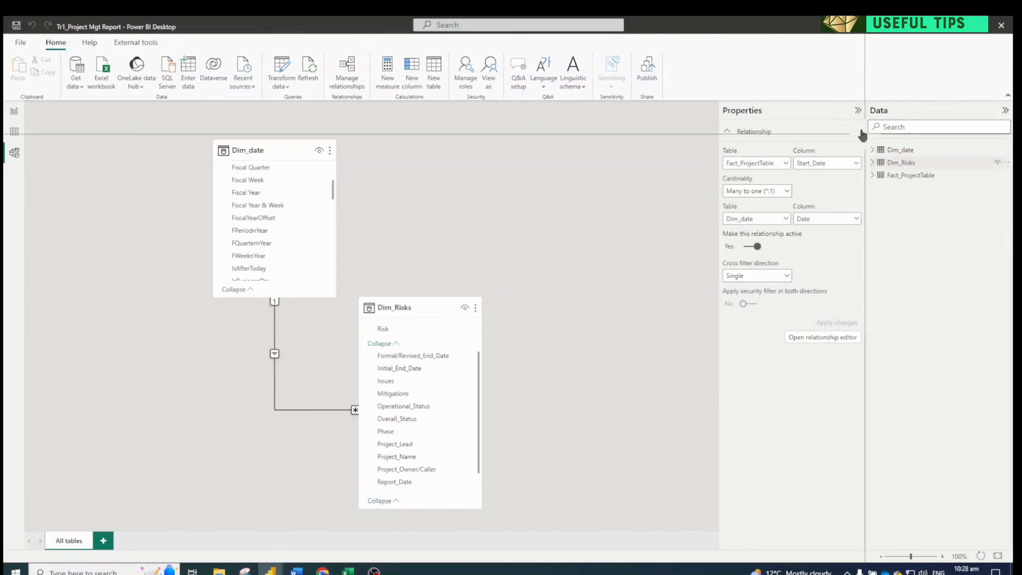
pyautogui.click(857, 110)
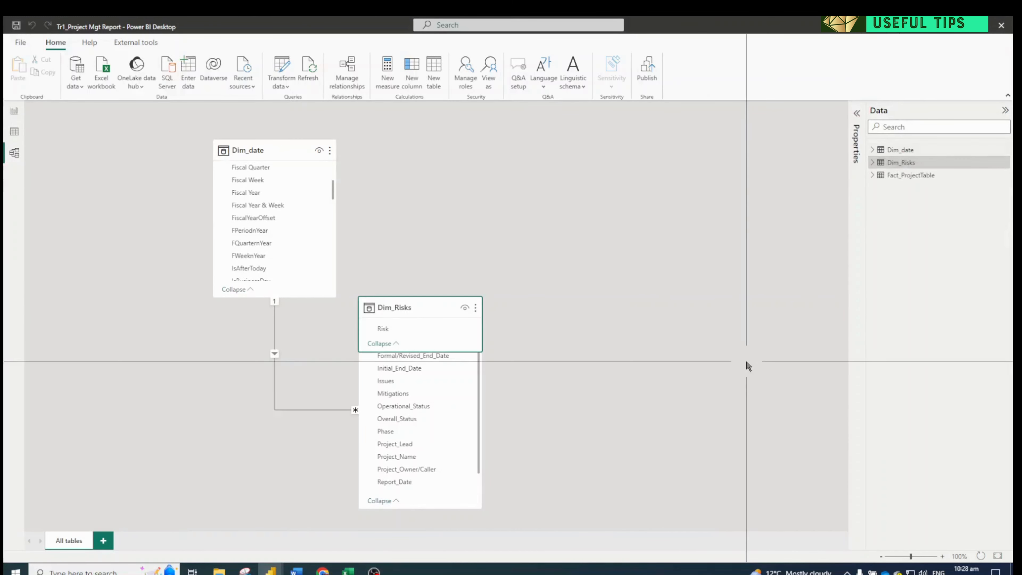
pyautogui.click(415, 305)
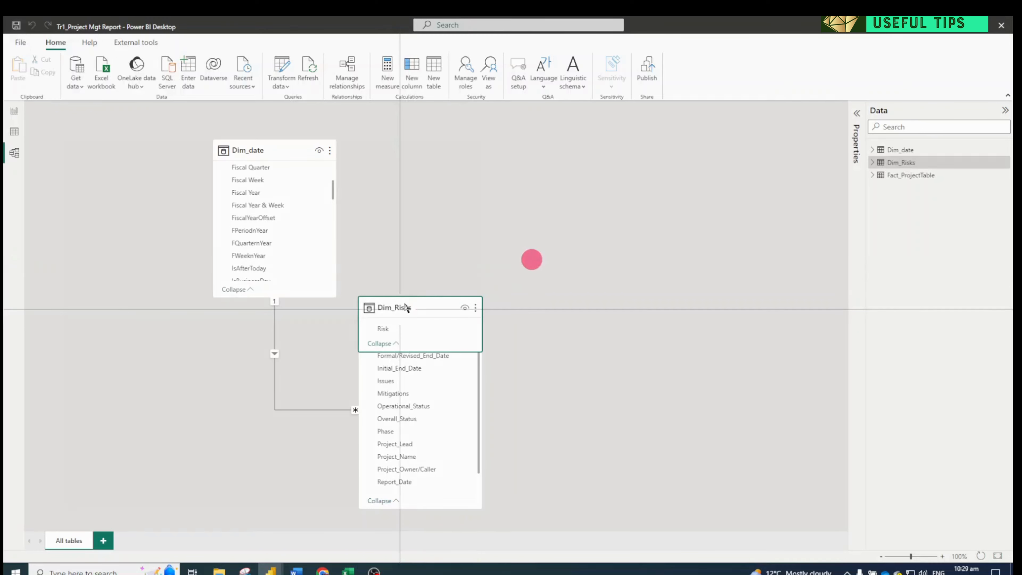
pyautogui.moveTo(414, 302); pyautogui.dragTo(547, 149)
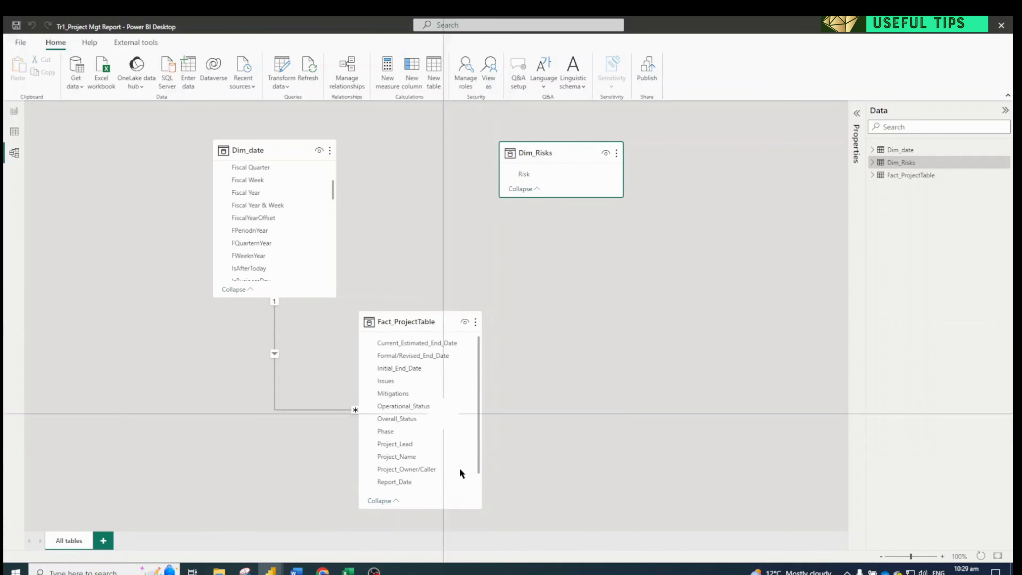
# Create a relationship between Risk in Dim_Risks and Risks in Fact_ProjectTable, and collapse the Dim_date field list
pyautogui.click(429, 320)
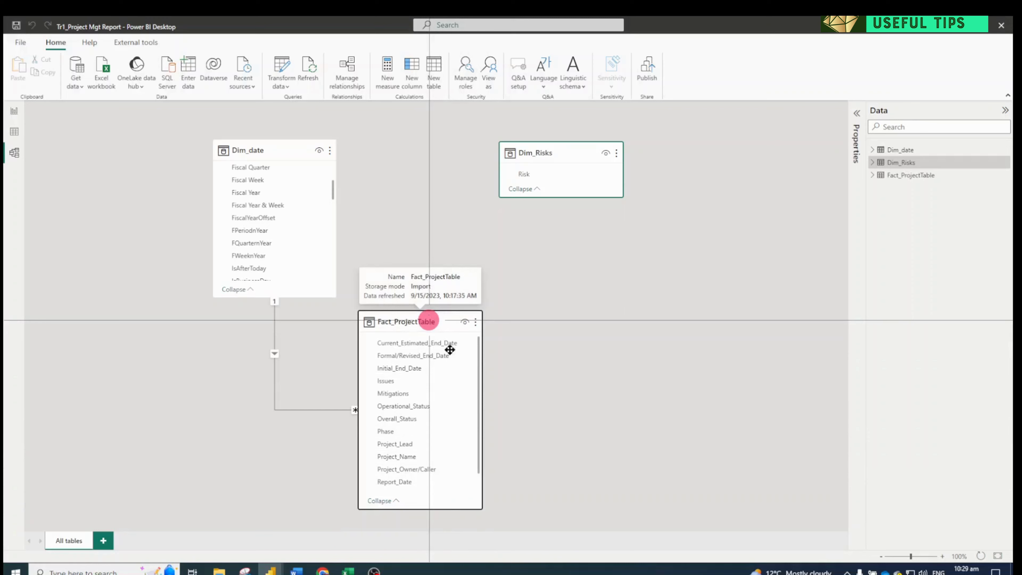
pyautogui.scroll(-1, 428, 424)
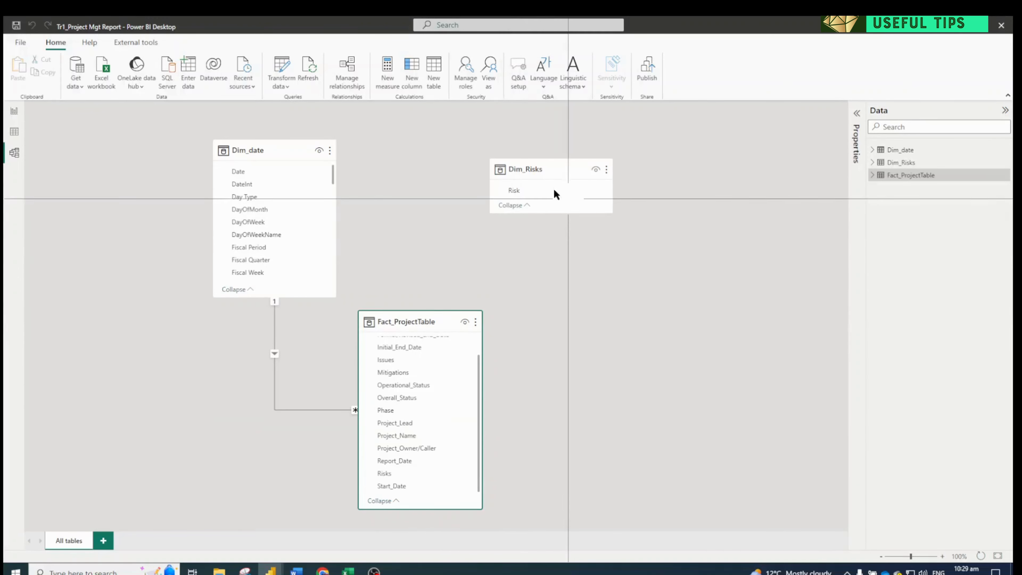
pyautogui.moveTo(530, 167); pyautogui.dragTo(419, 474)
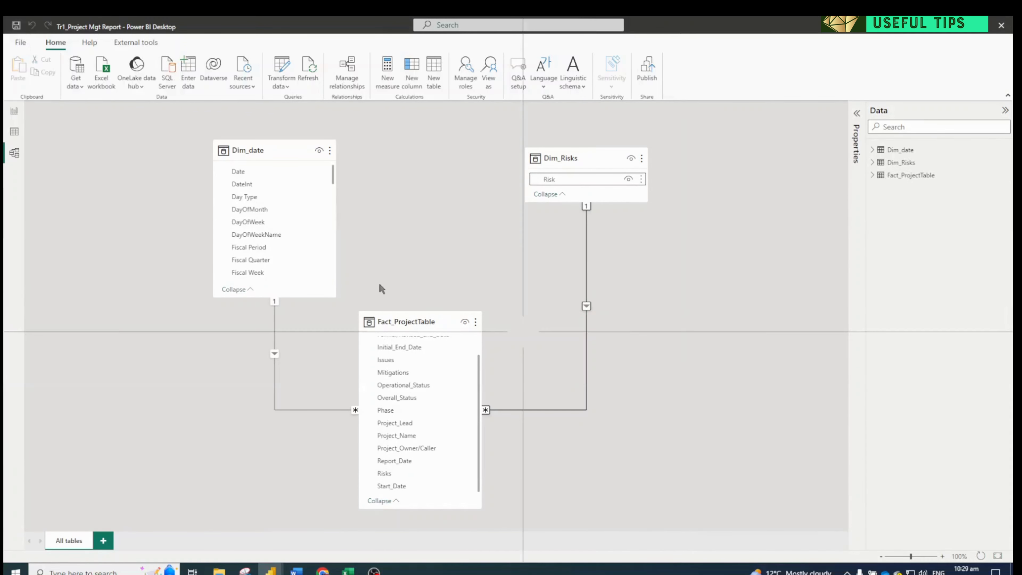
pyautogui.click(245, 290)
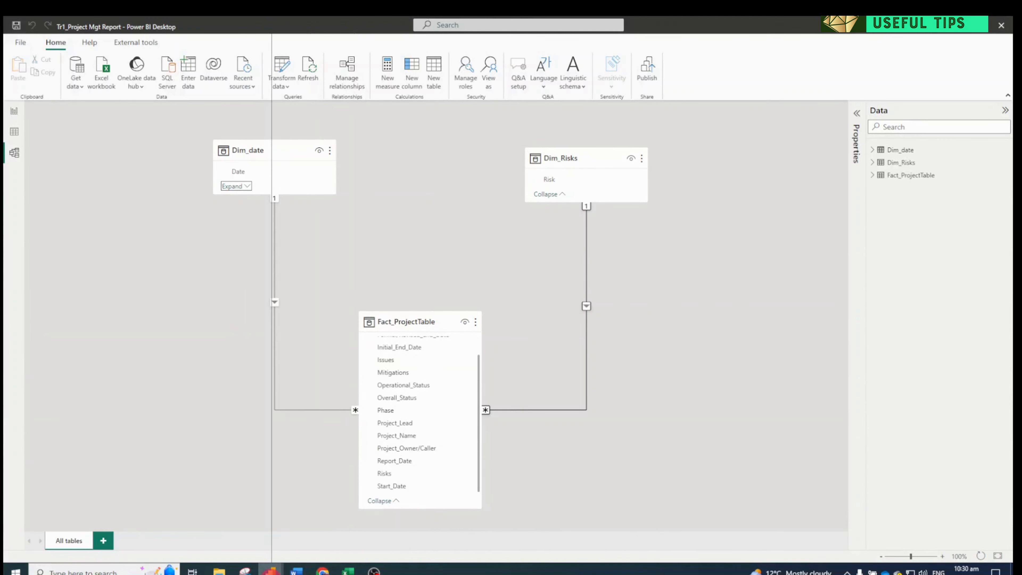
# Switch to the Tr1_Project Mgt Report Power Query Editor and review Dim_Risks and the Fact_ProjectTable columns through Overall_Status
pyautogui.moveTo(270, 571)
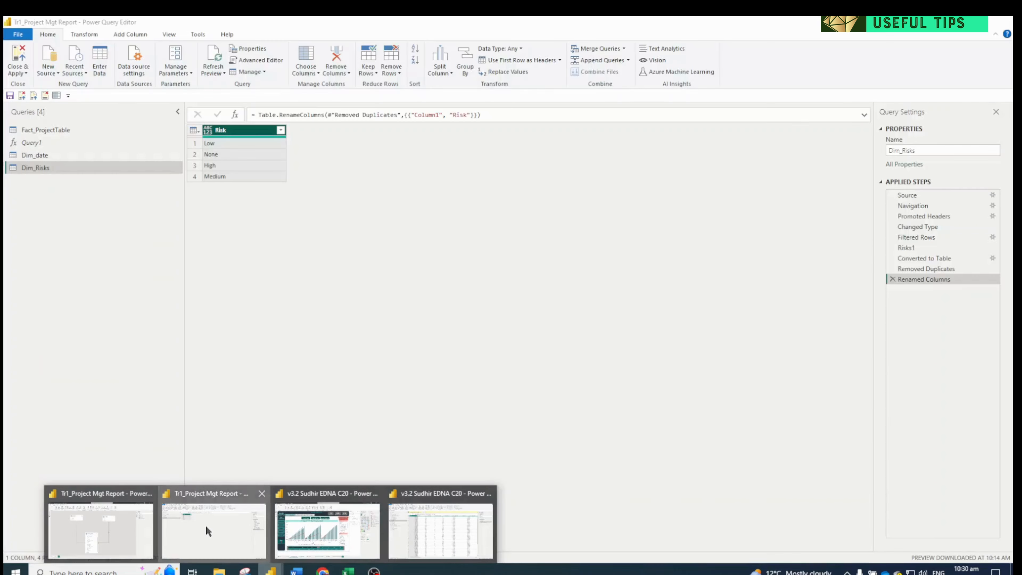
pyautogui.click(205, 526)
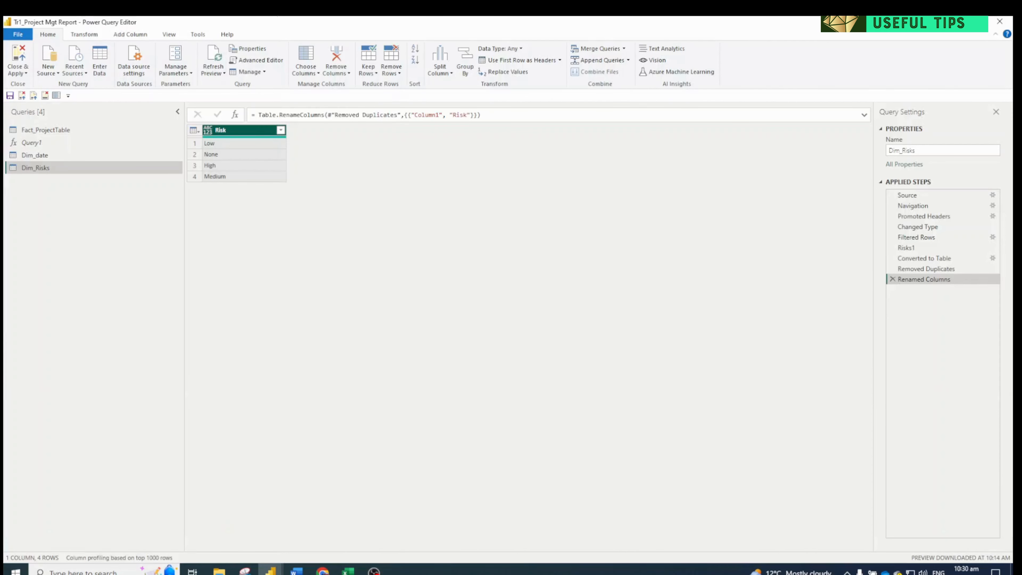
pyautogui.click(54, 131)
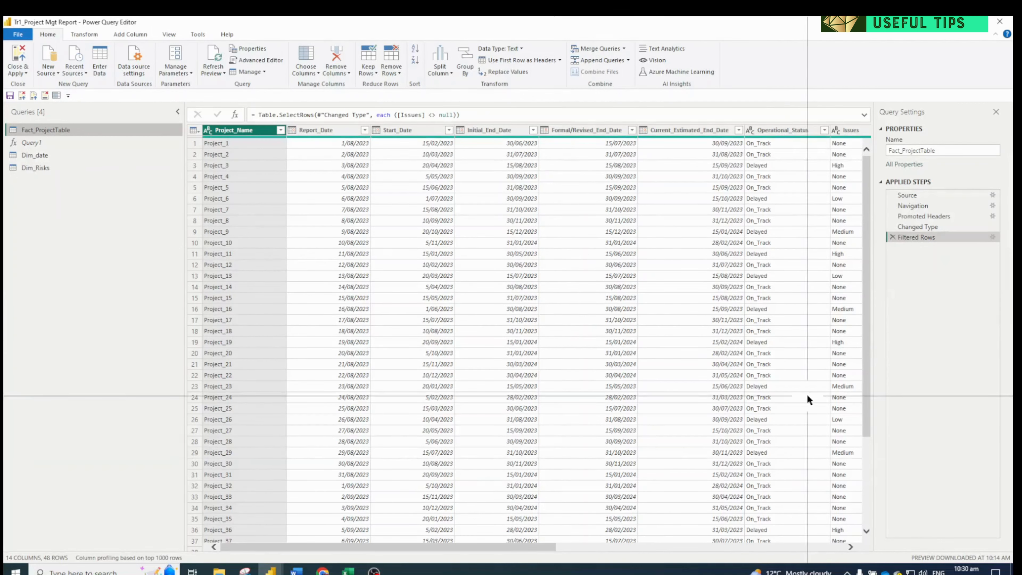
pyautogui.click(34, 168)
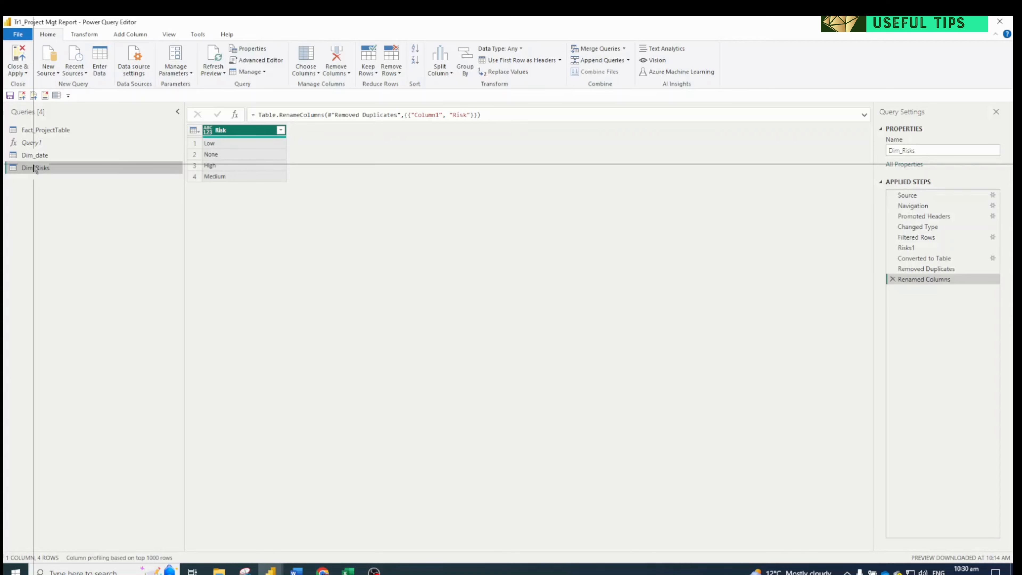
pyautogui.click(61, 131)
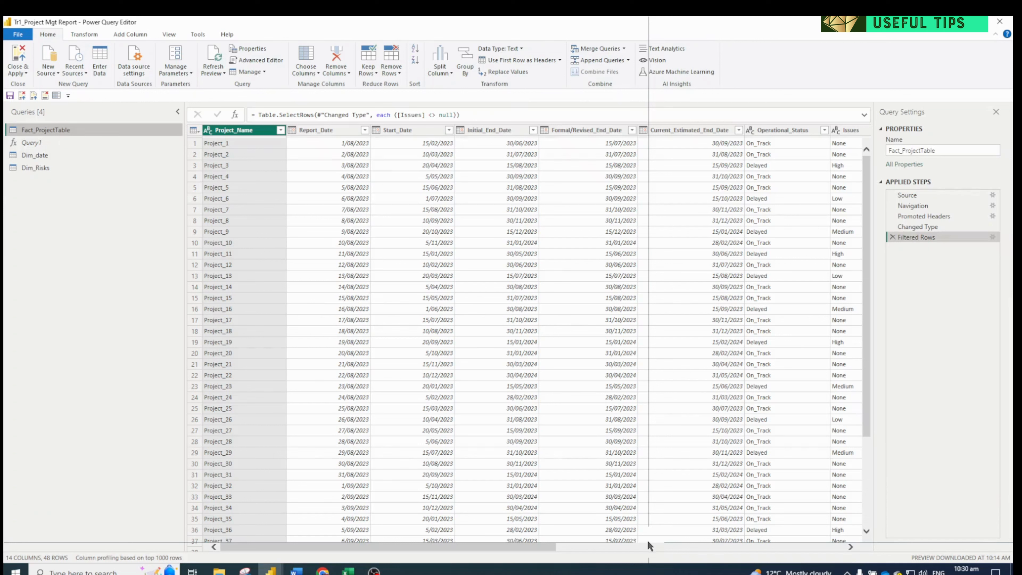
pyautogui.moveTo(510, 546); pyautogui.dragTo(835, 546)
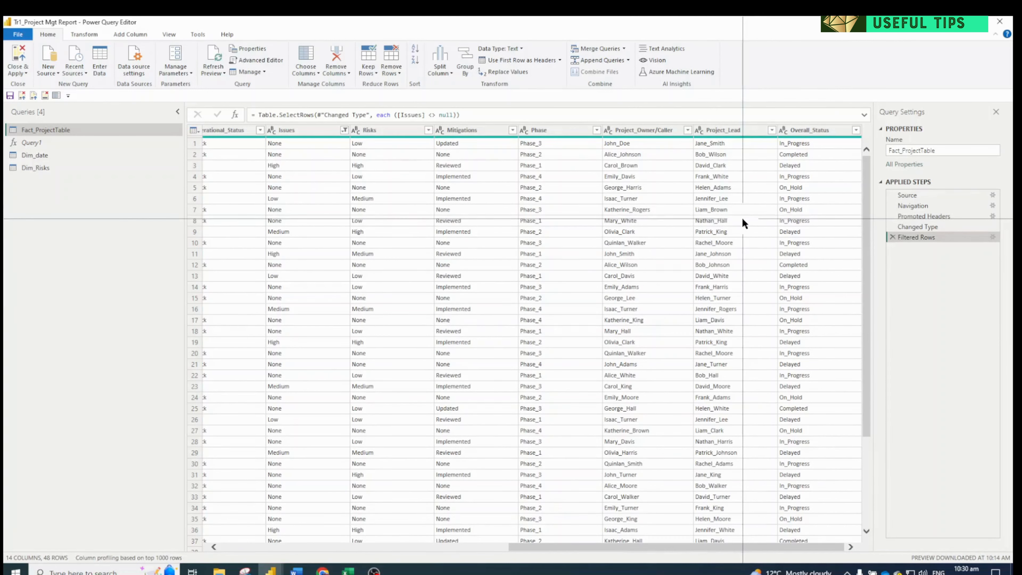
# Add the Project_Owner/Caller column of Fact_ProjectTable as a new query
pyautogui.click(655, 131)
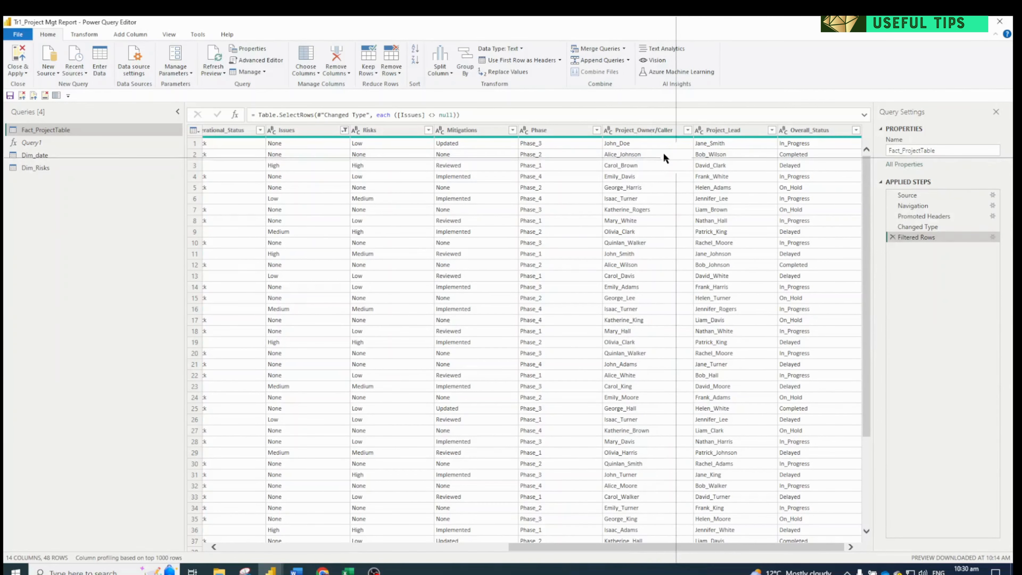
pyautogui.click(643, 134)
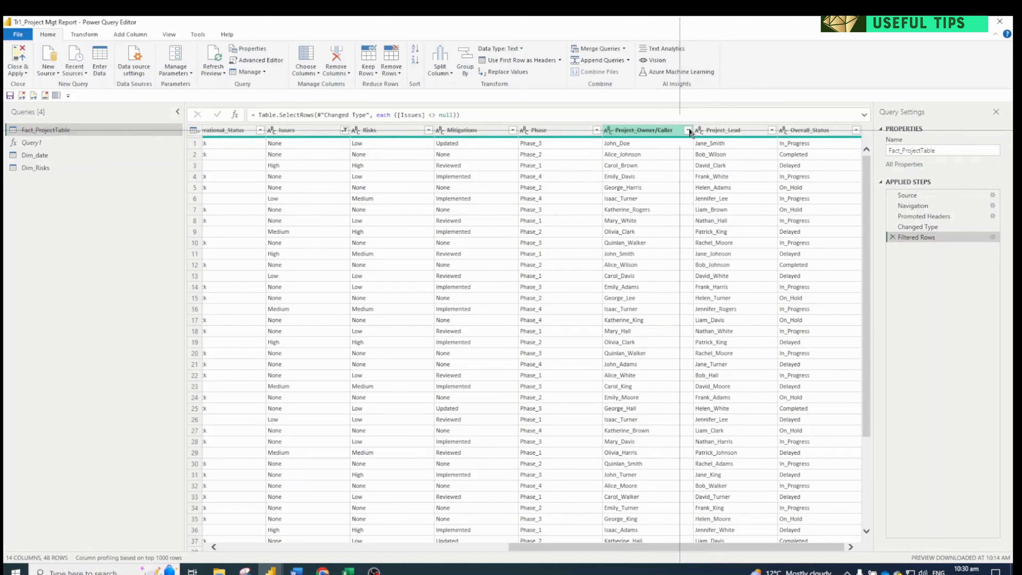
pyautogui.click(655, 130)
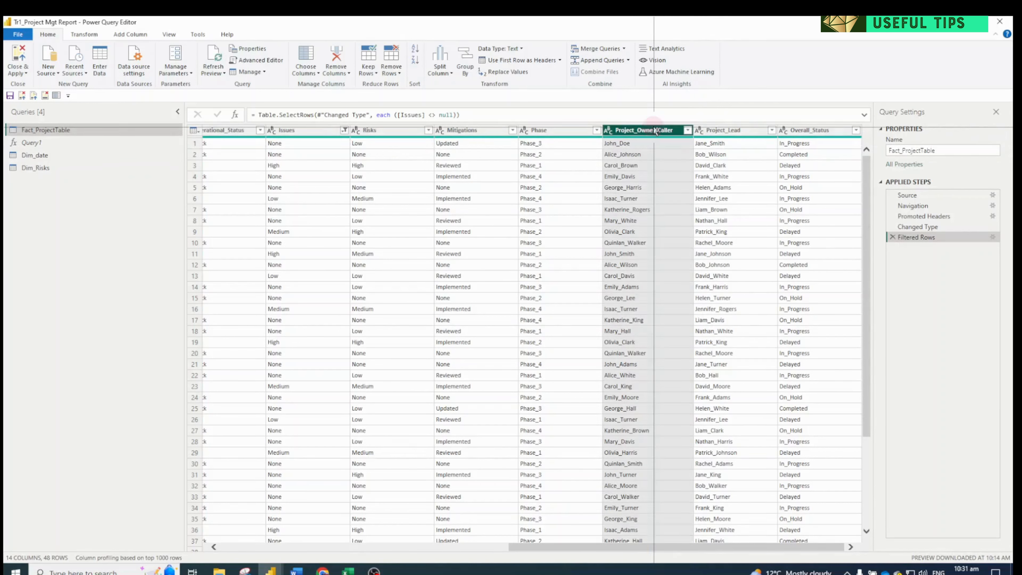
pyautogui.rightClick(655, 131)
pyautogui.click(688, 391)
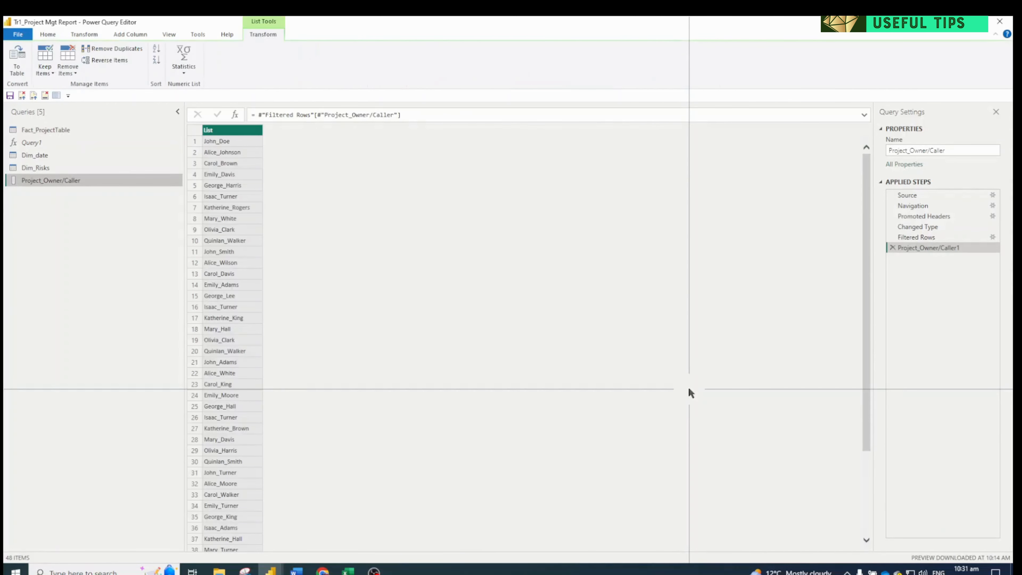
# Convert the Project_Owner/Caller list to a table with no delimiter and extra columns shown as errors, and remove its duplicate rows
pyautogui.click(16, 65)
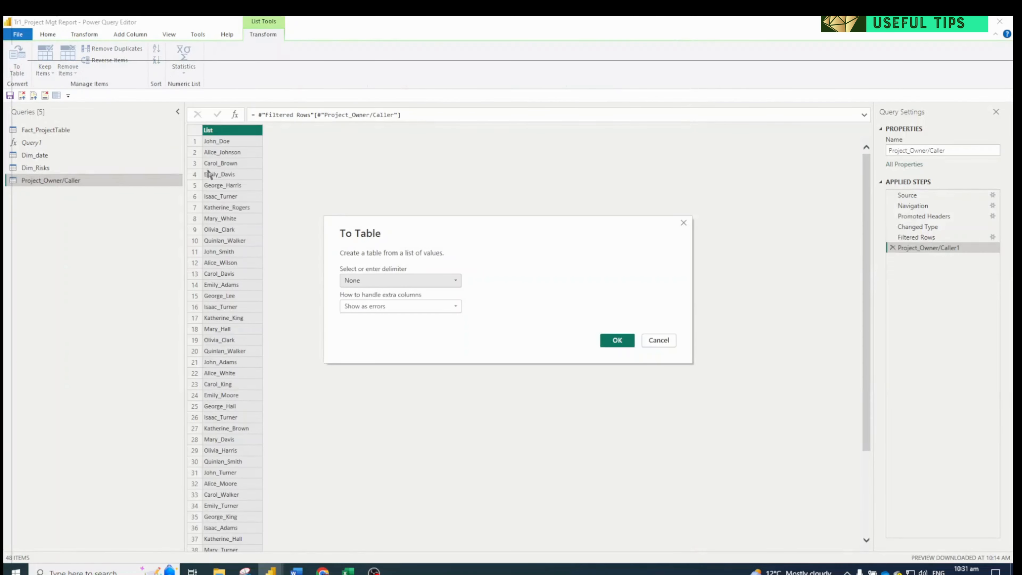
pyautogui.click(614, 341)
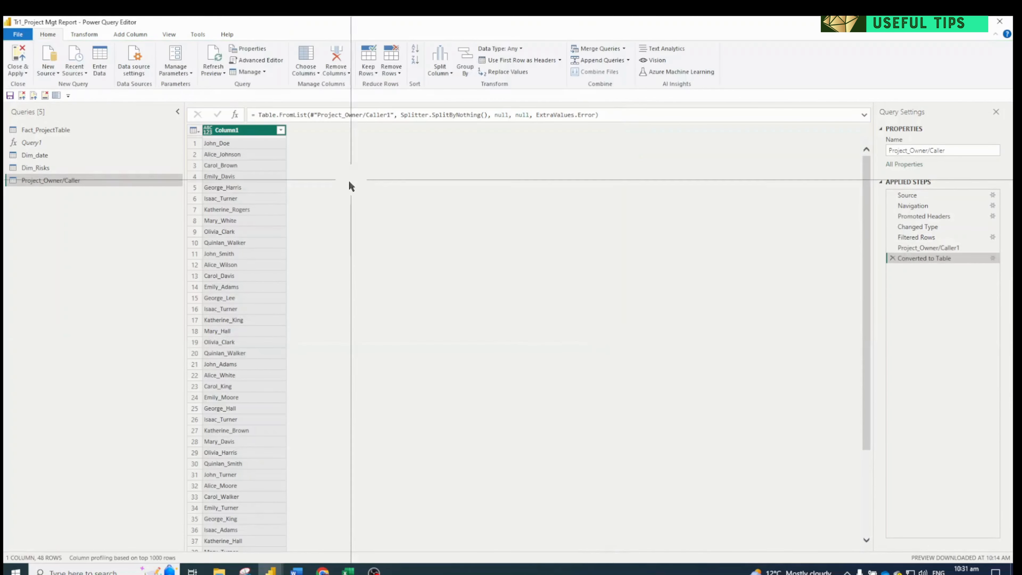
pyautogui.click(193, 132)
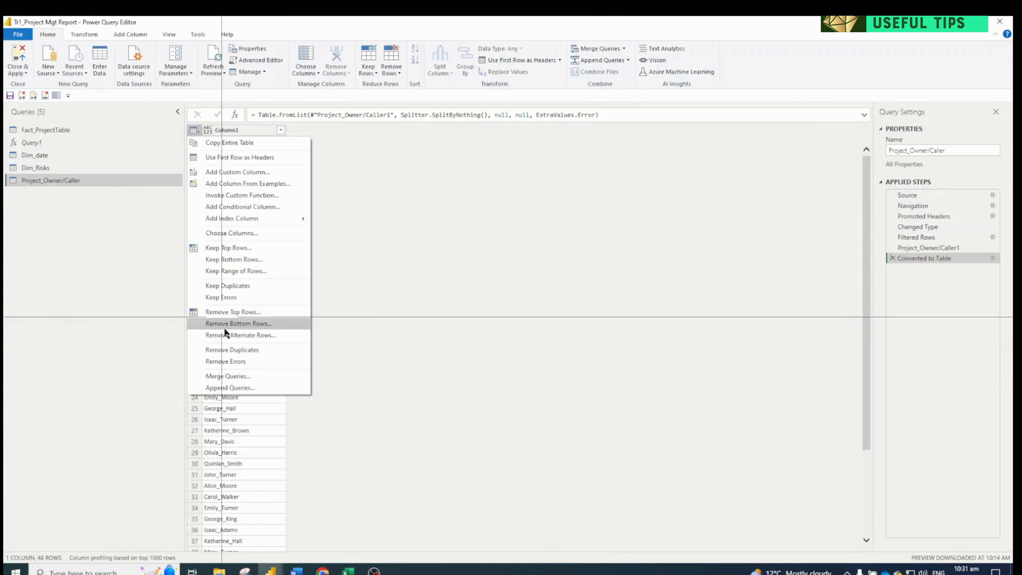
pyautogui.click(233, 349)
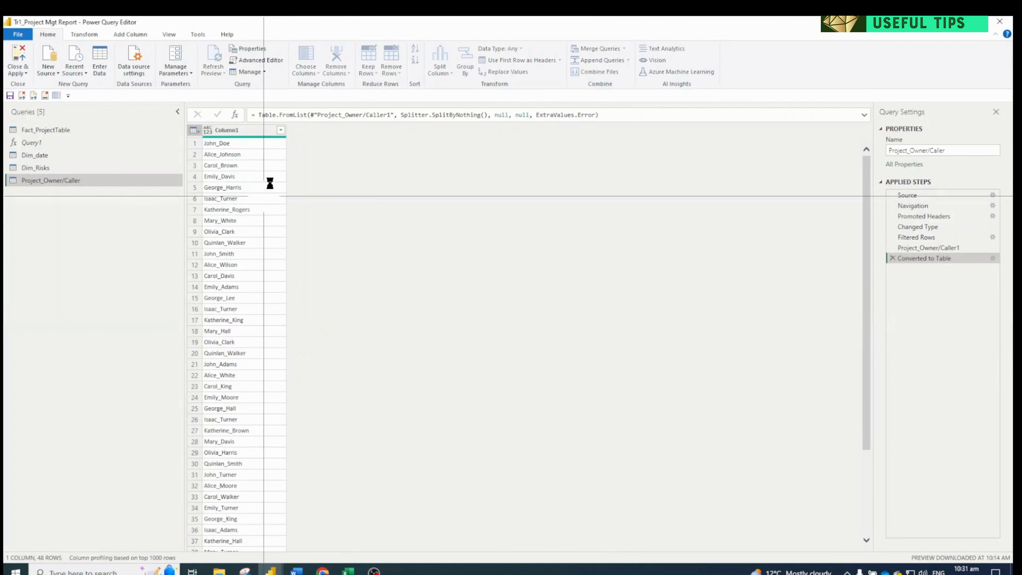
# Rename the Project_Owner/Caller query as Dim_User and its Column1 as Project Owner
pyautogui.click(963, 151)
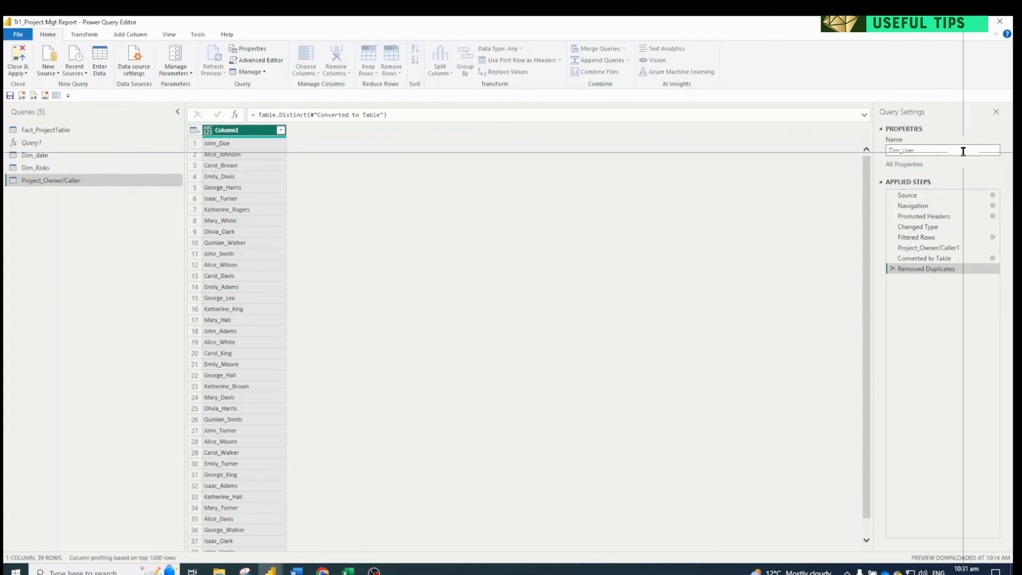
pyautogui.write('Dim_User')
pyautogui.press('Return')
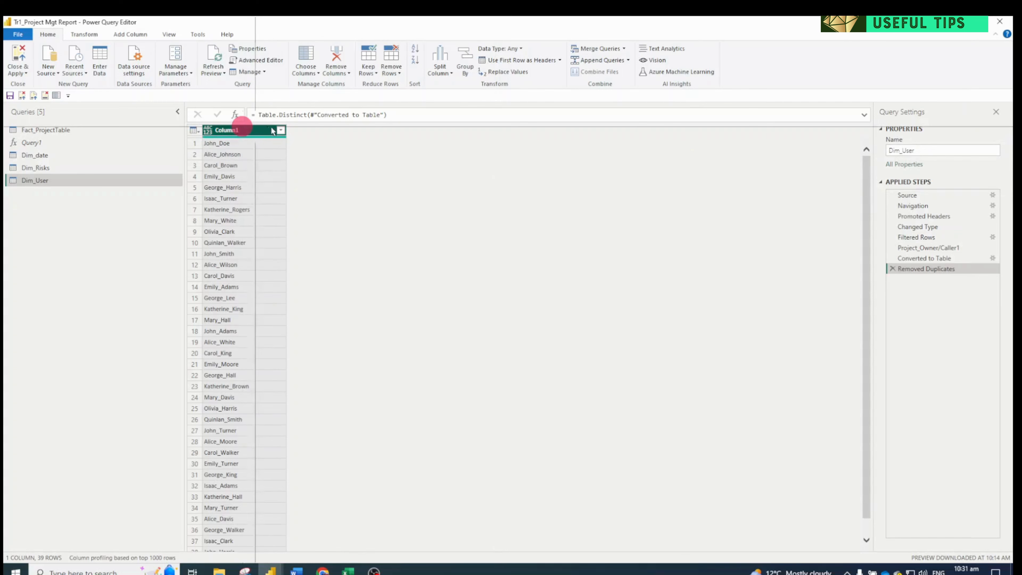
pyautogui.click(250, 130)
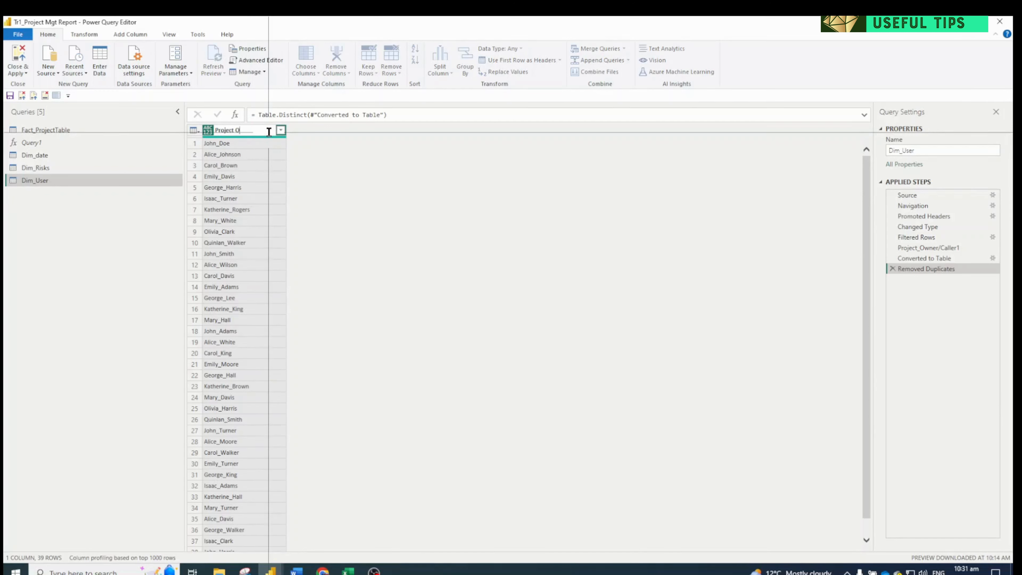
pyautogui.press('Return')
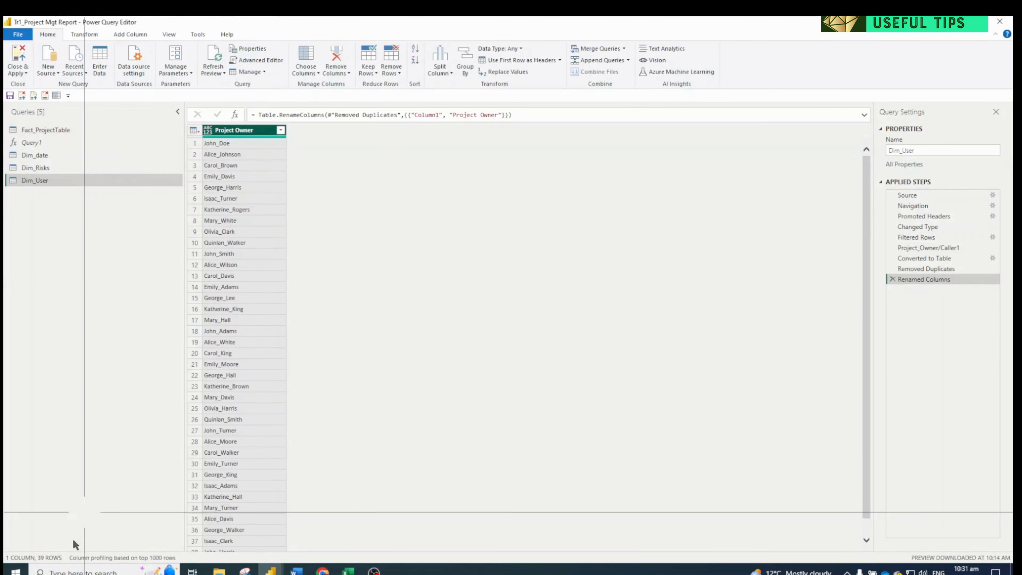
# Check the remaining Fact_ProjectTable columns and apply the query changes to load Dim_User into the data model
pyautogui.click(32, 133)
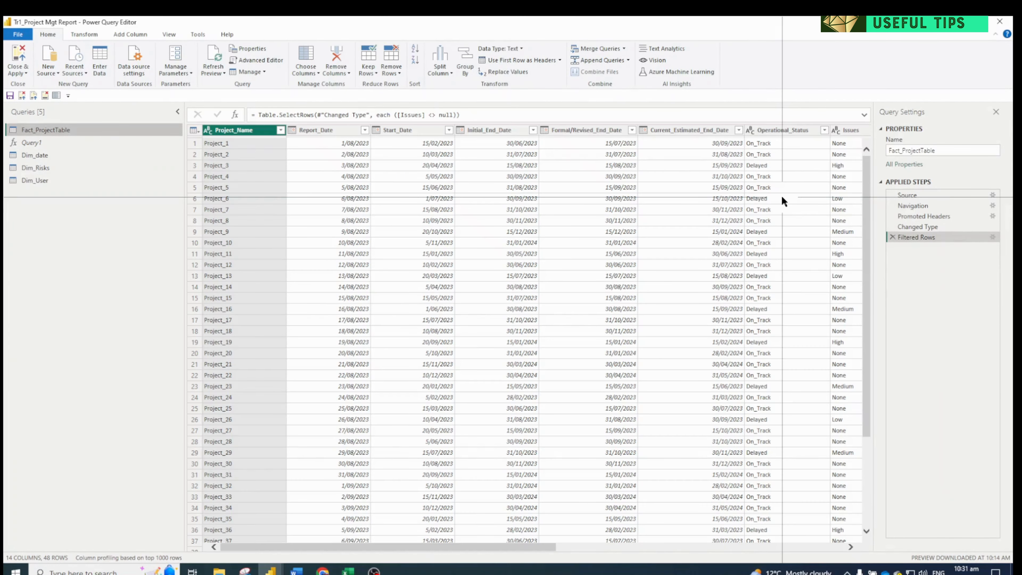
pyautogui.click(804, 547)
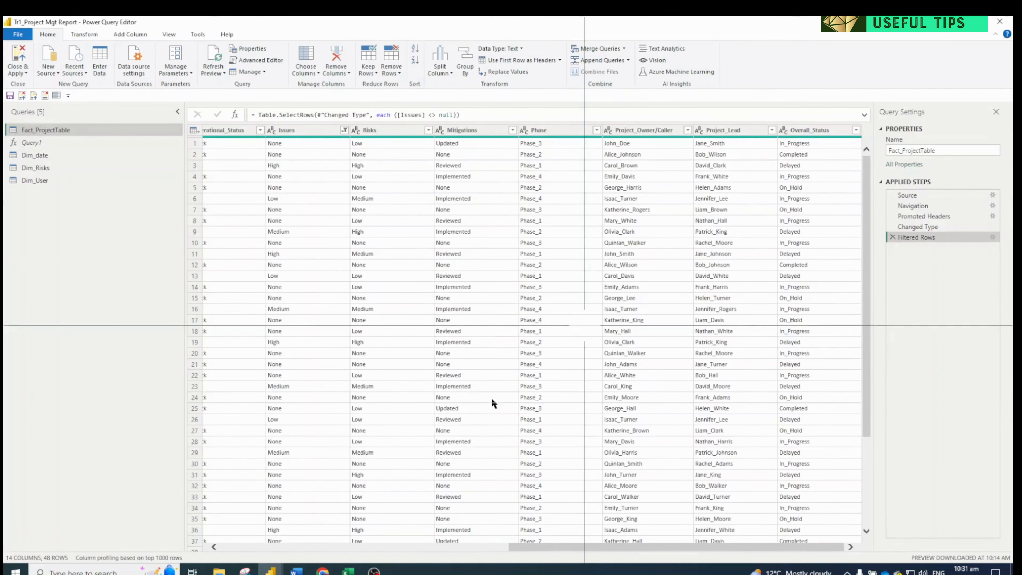
pyautogui.click(22, 97)
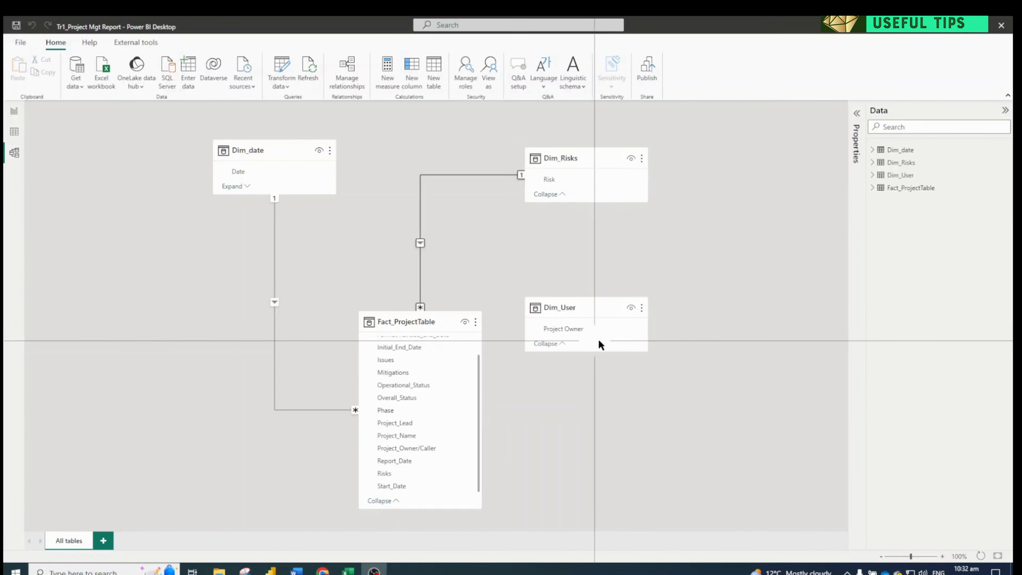
# Place the Dim_User table beside Dim_Risks in the diagram and start a new relationship from its Project Owner column
pyautogui.moveTo(578, 309); pyautogui.dragTo(717, 156)
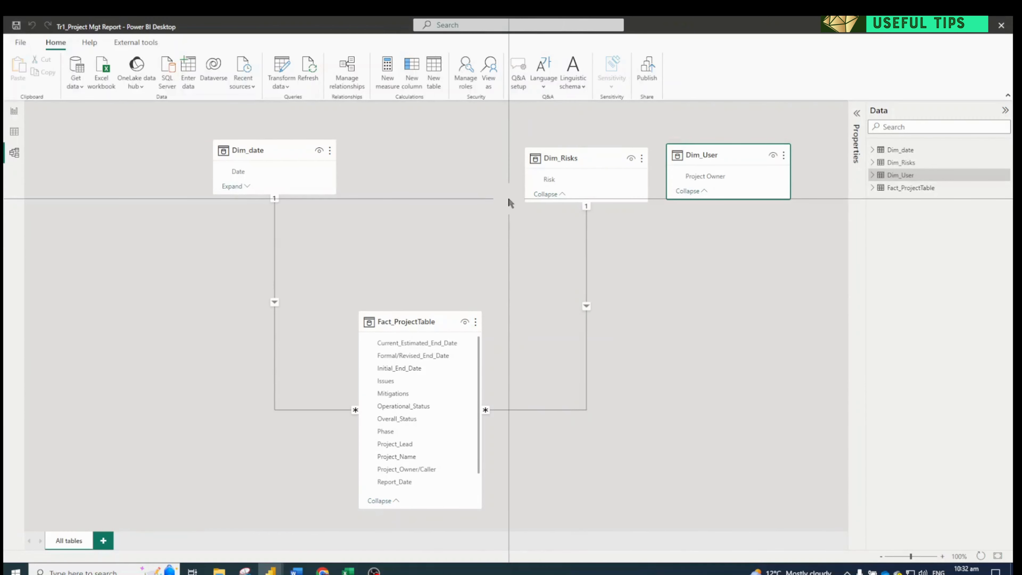
pyautogui.click(346, 78)
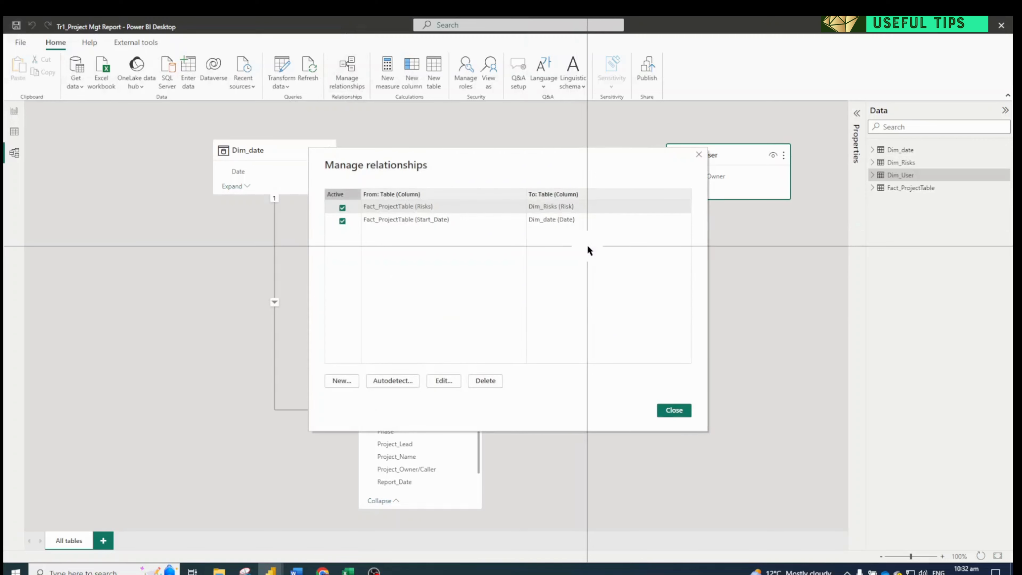
pyautogui.click(340, 383)
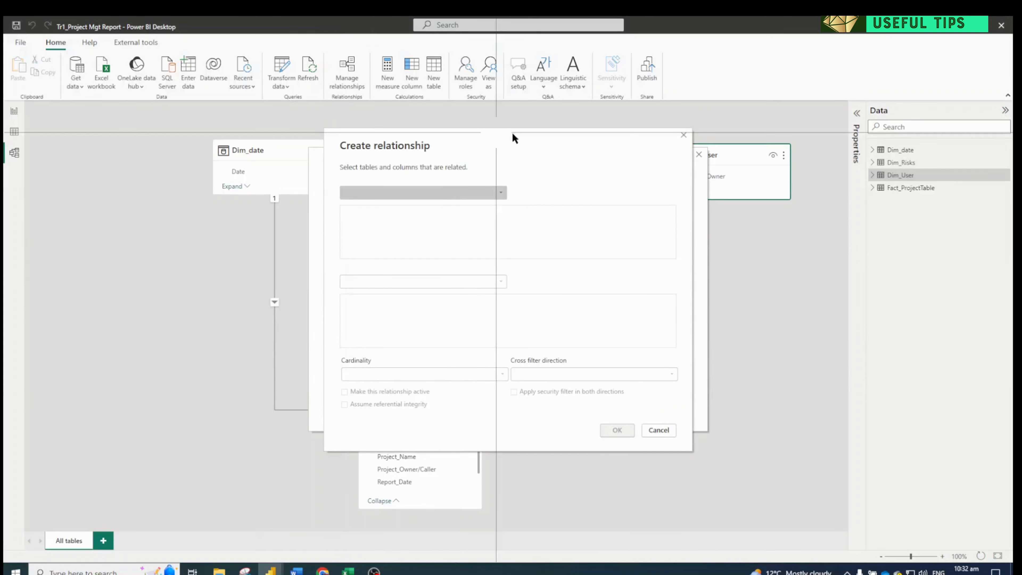
pyautogui.click(472, 194)
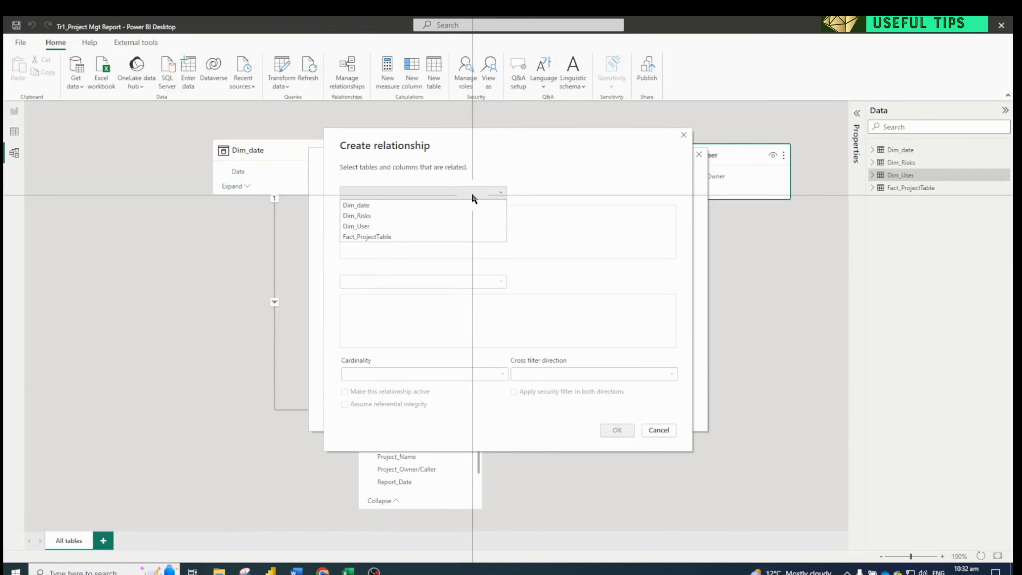
pyautogui.click(437, 225)
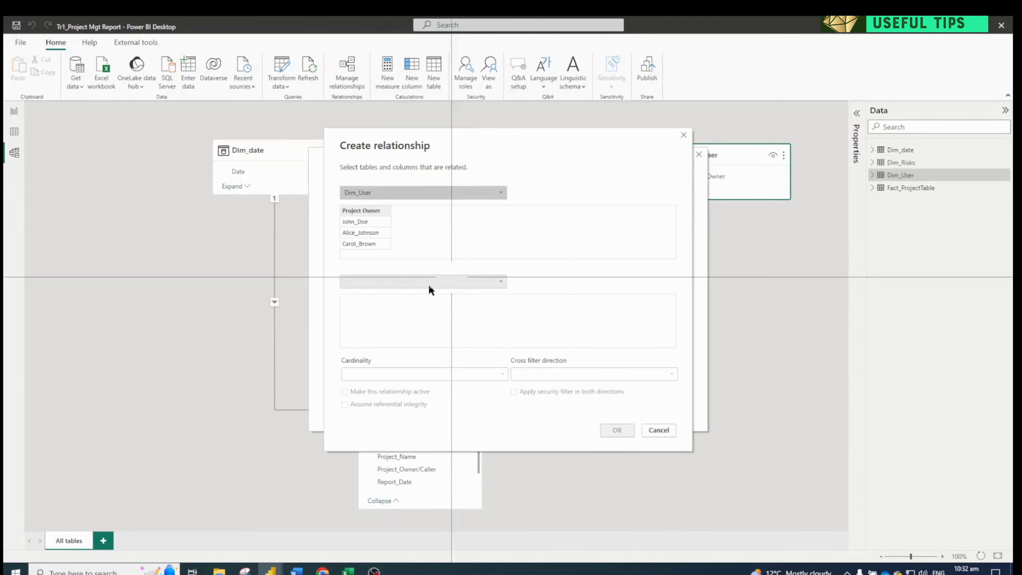
pyautogui.click(363, 210)
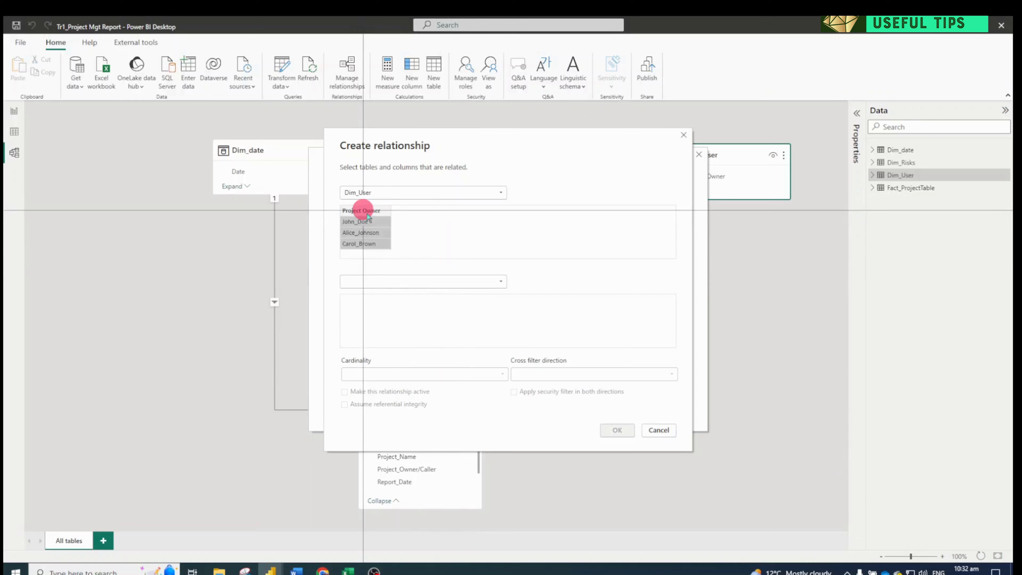
# Relate Dim_User's Project Owner to Project_Owner/Caller in Fact_ProjectTable as an active one-to-many relationship with single cross filter direction
pyautogui.click(415, 281)
pyautogui.click(400, 315)
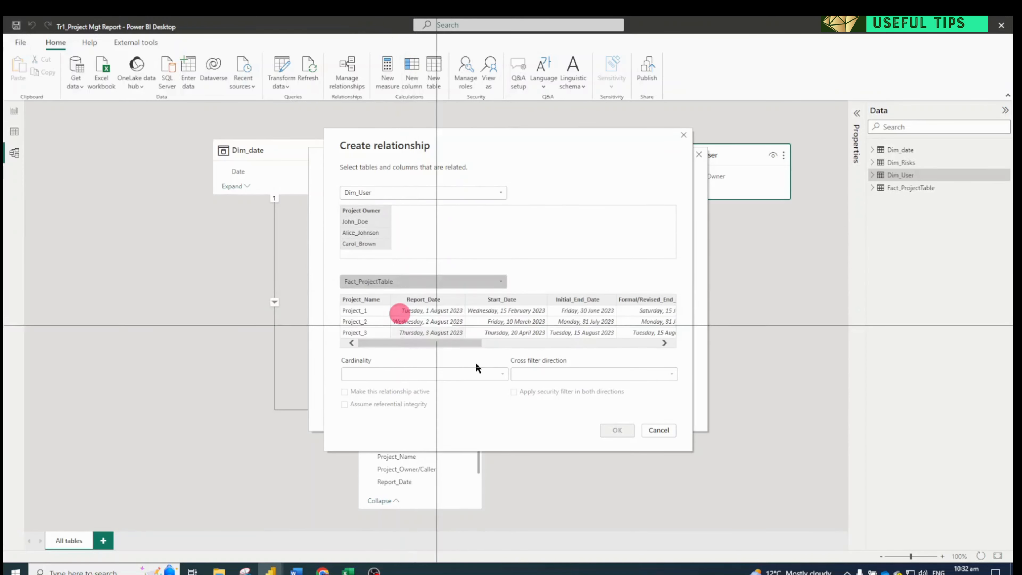
pyautogui.moveTo(440, 342); pyautogui.dragTo(630, 342)
pyautogui.click(537, 300)
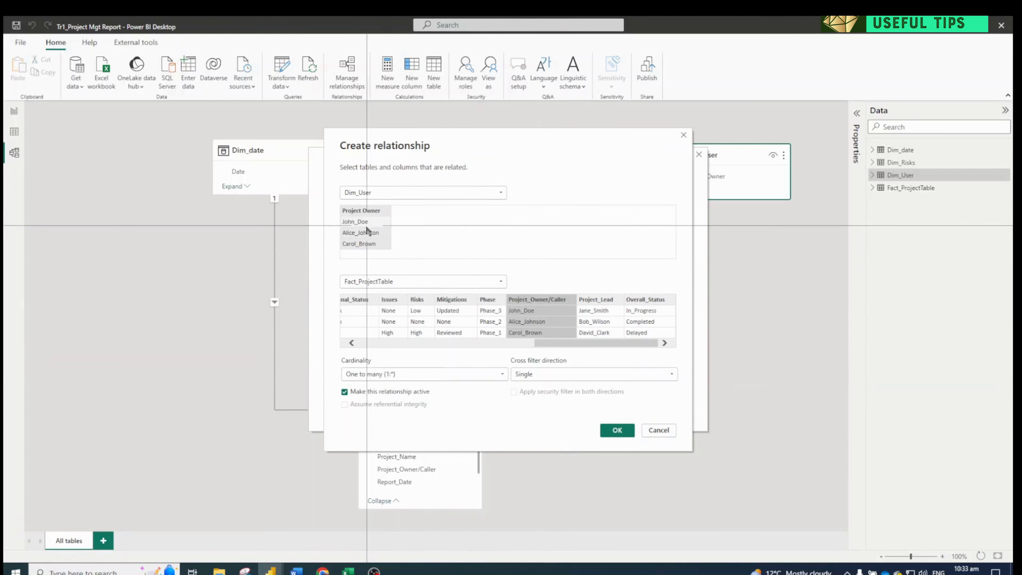
pyautogui.click(550, 372)
pyautogui.click(551, 373)
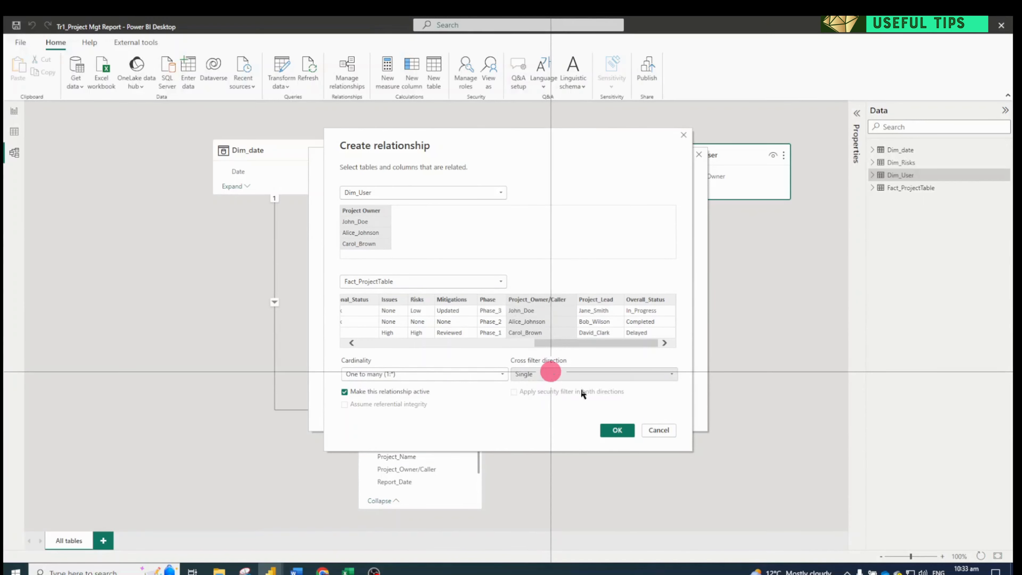
pyautogui.click(612, 430)
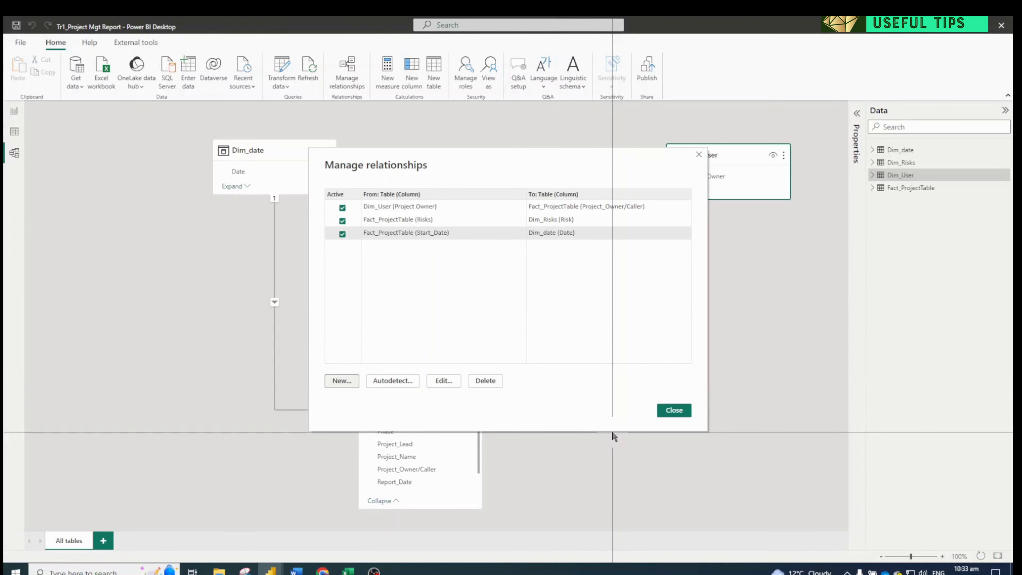
pyautogui.click(671, 415)
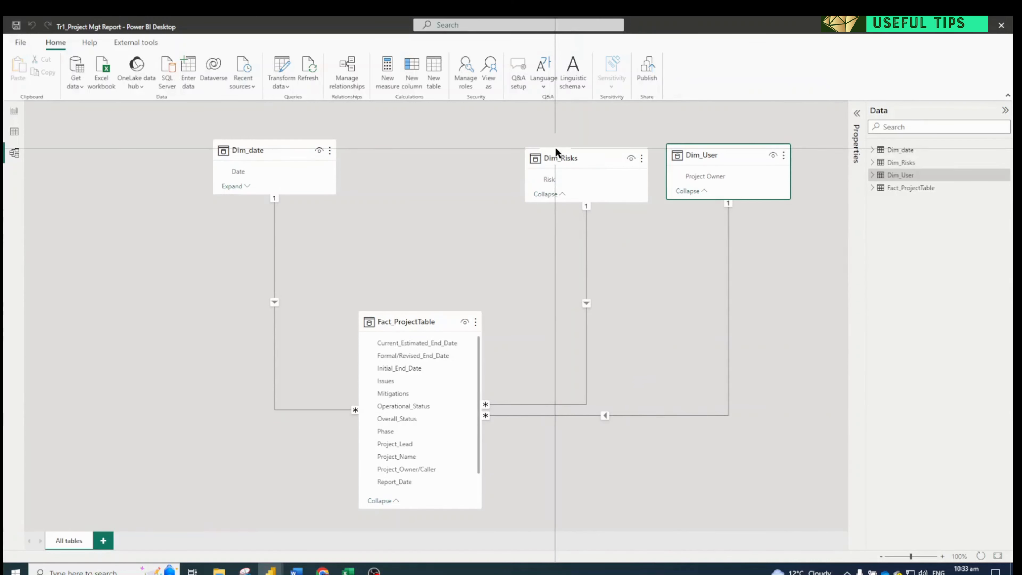
# Move the Dim_Risks table between Dim_date and Dim_User in the diagram and collapse the Fact_ProjectTable field list
pyautogui.moveTo(562, 155); pyautogui.dragTo(505, 149)
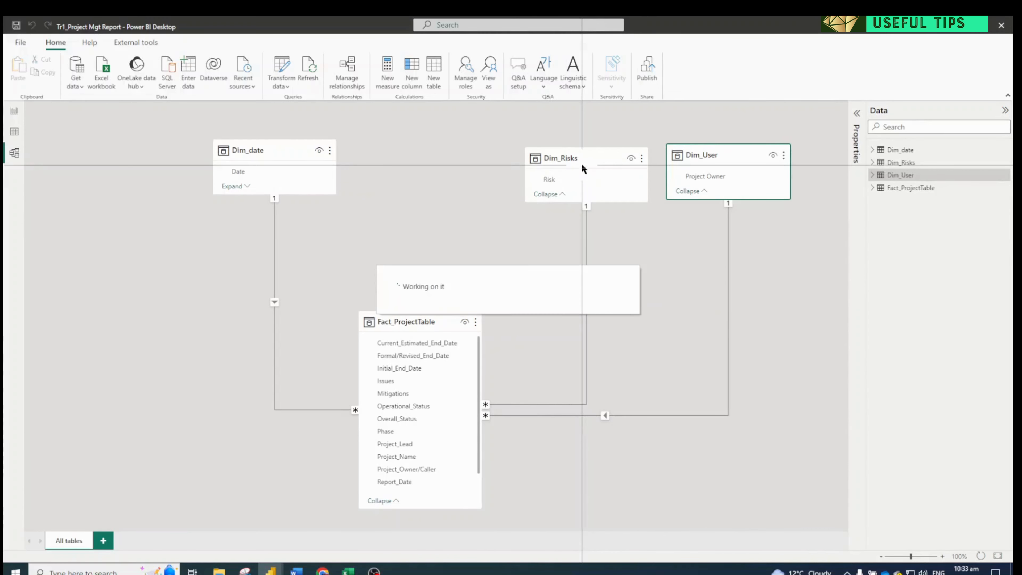
pyautogui.moveTo(574, 163); pyautogui.dragTo(495, 156)
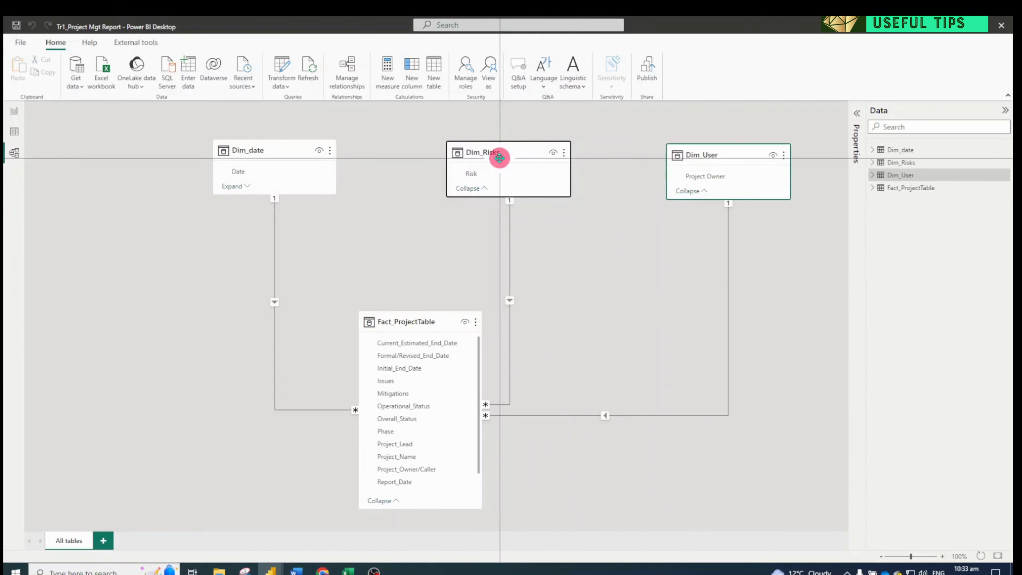
pyautogui.click(384, 501)
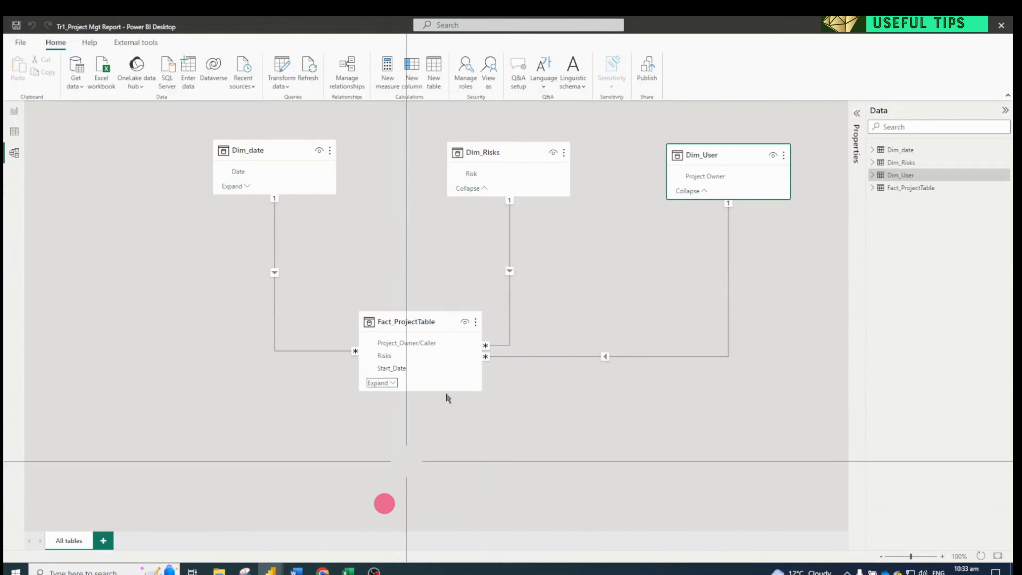
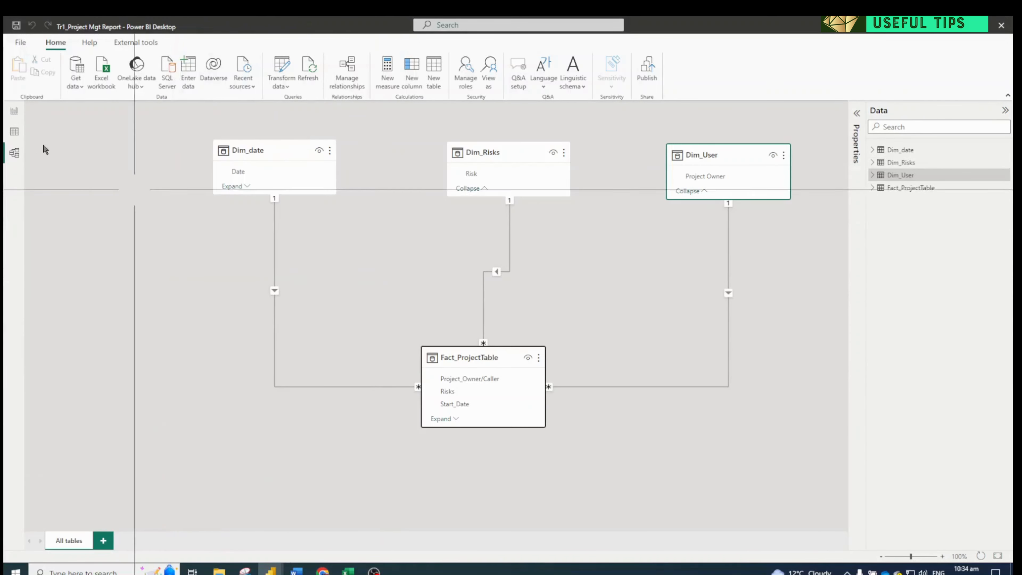
# Switch to the report view and launch Tabular Editor 3 on the current model
pyautogui.click(14, 113)
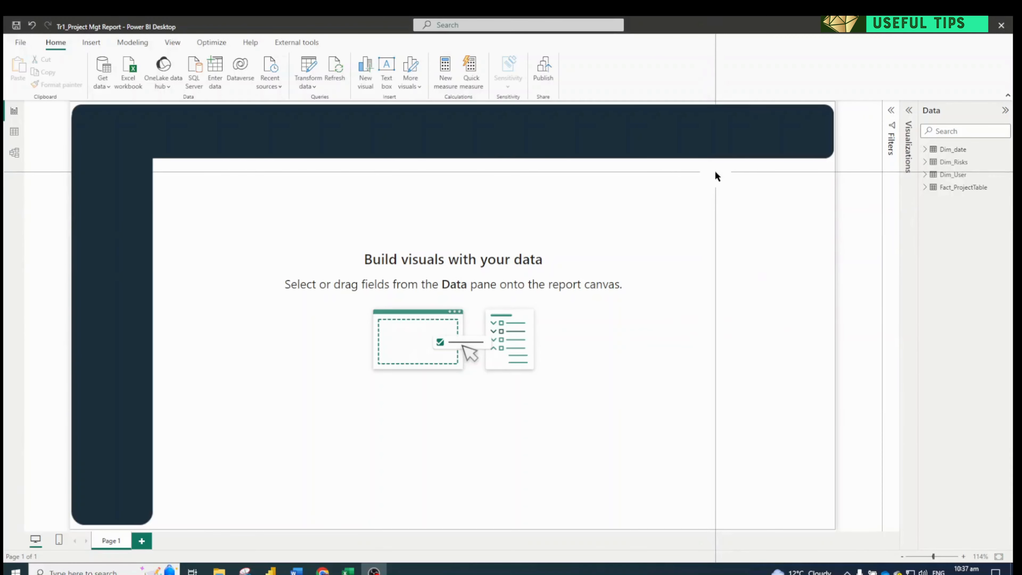
pyautogui.click(714, 190)
pyautogui.click(711, 216)
pyautogui.click(715, 275)
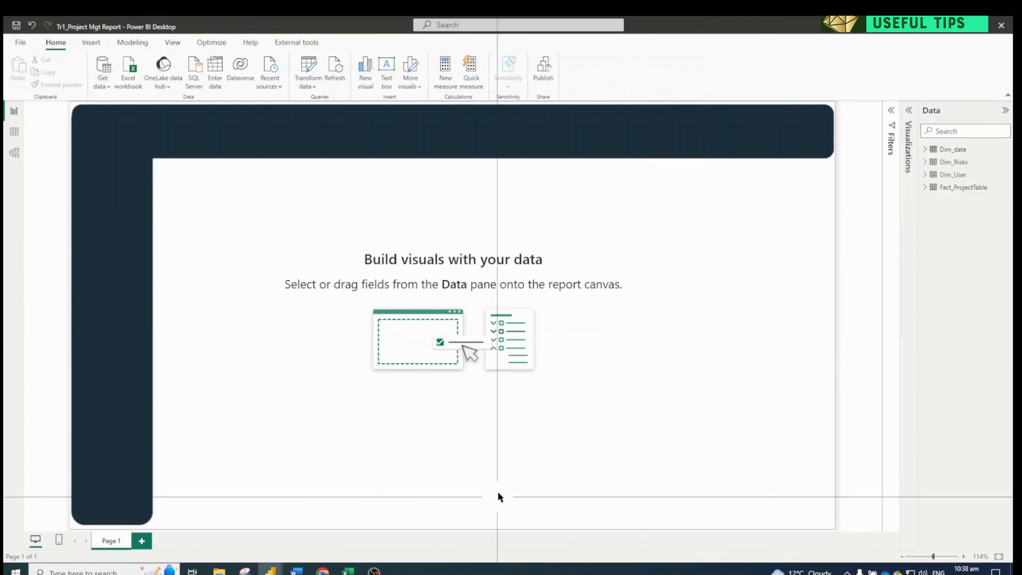
pyautogui.click(303, 41)
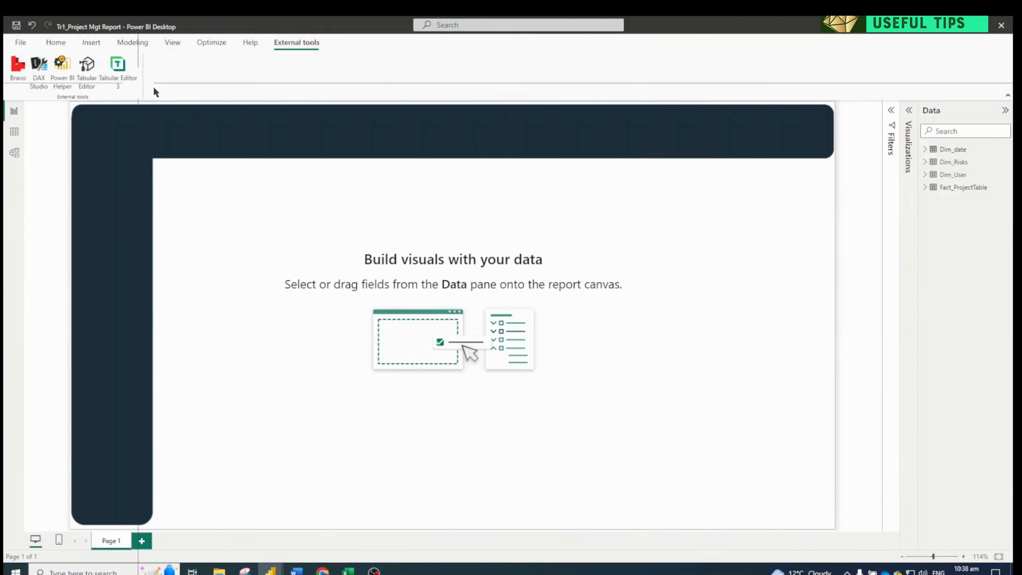
pyautogui.click(129, 79)
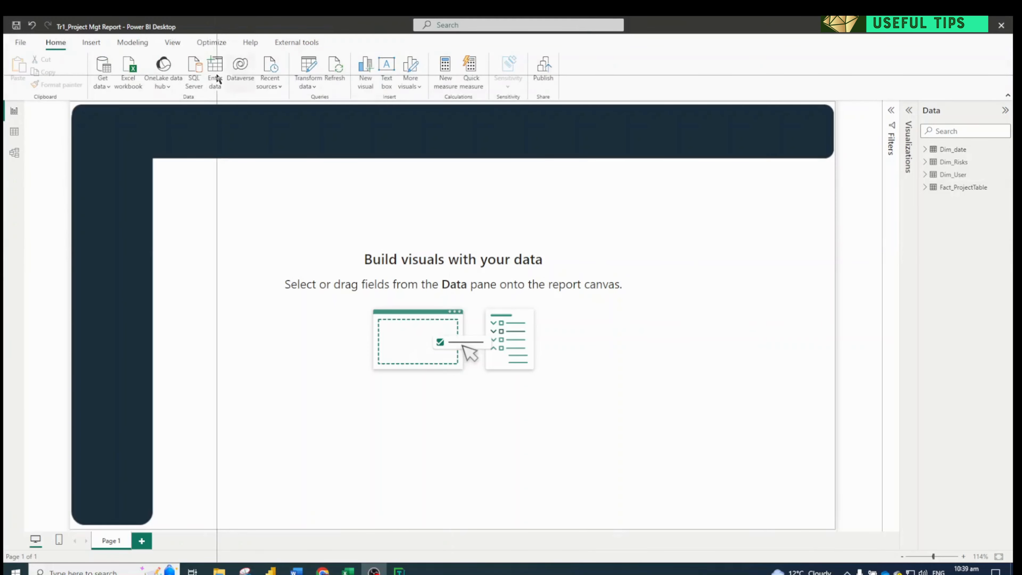
# Create an empty table named 0_KeyMeasures and apply the pending query changes to load it into the model
pyautogui.click(217, 77)
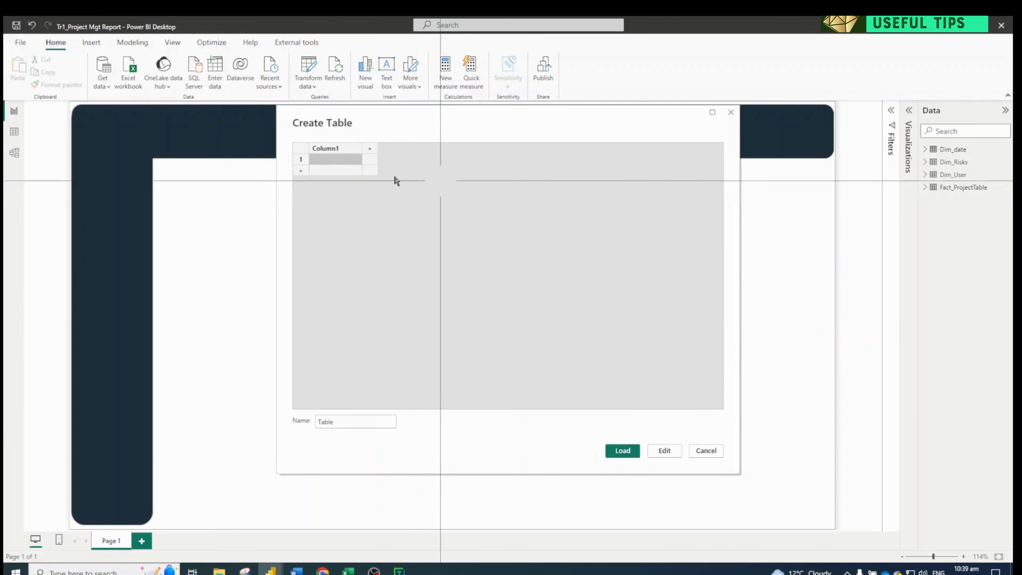
pyautogui.doubleClick(362, 424)
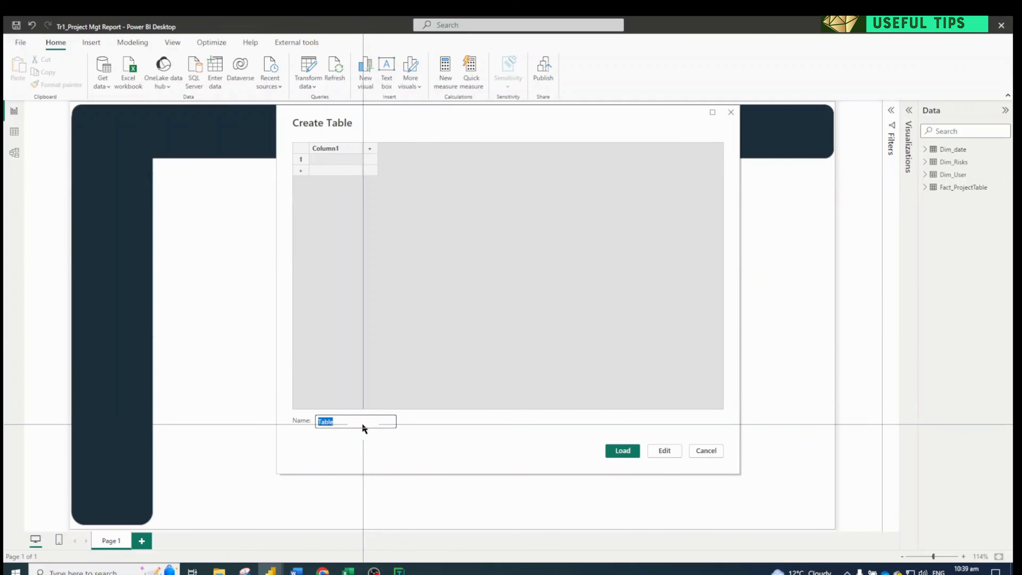
pyautogui.write('0_KeyMeasures')
pyautogui.press('Return')
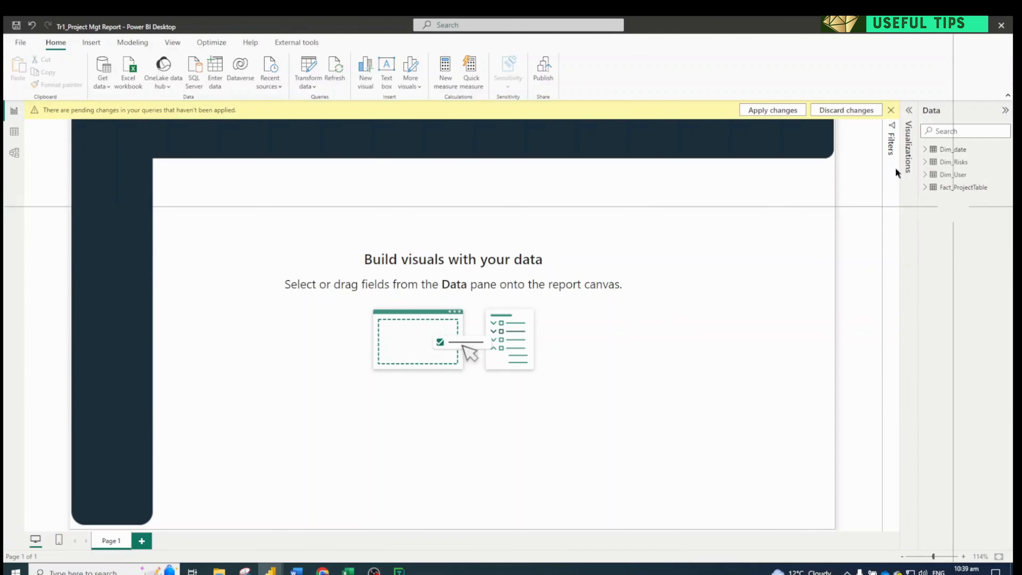
pyautogui.click(773, 110)
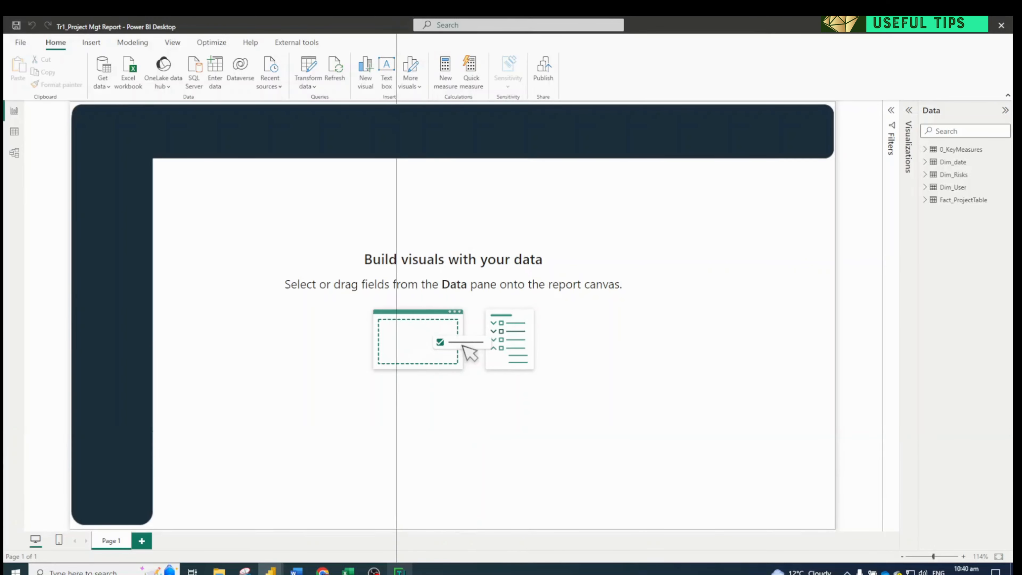
# Switch to Tabular Editor 3 and add a measure named Count to the 0_KeyMeasures table
pyautogui.click(398, 571)
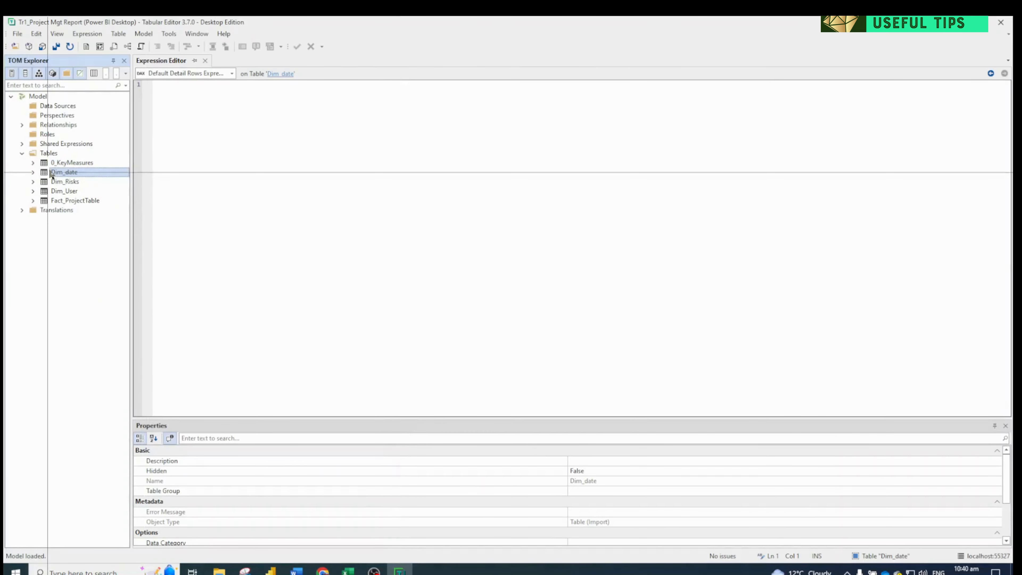
pyautogui.click(54, 164)
pyautogui.click(33, 162)
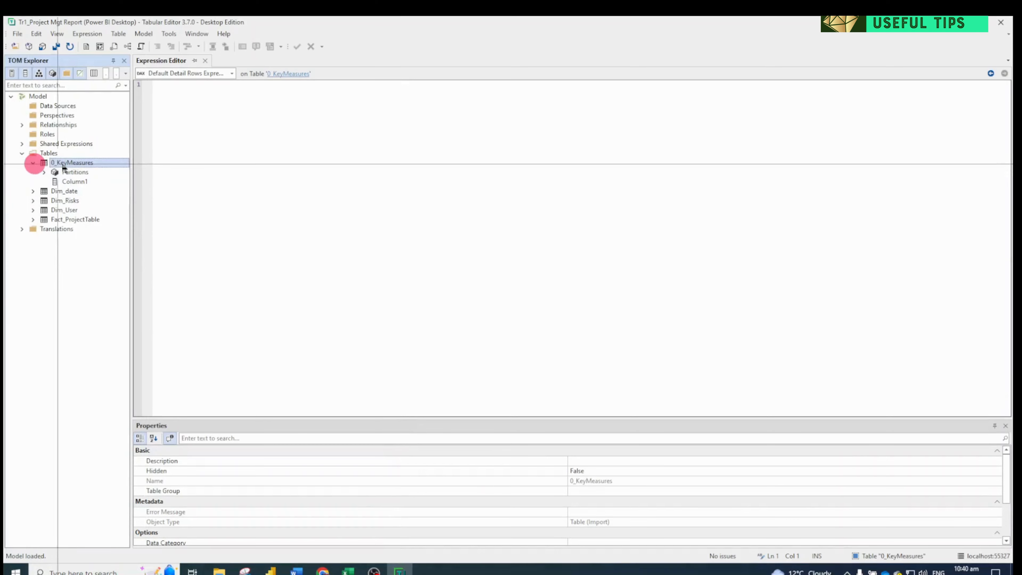
pyautogui.hotkey('alt', '1')
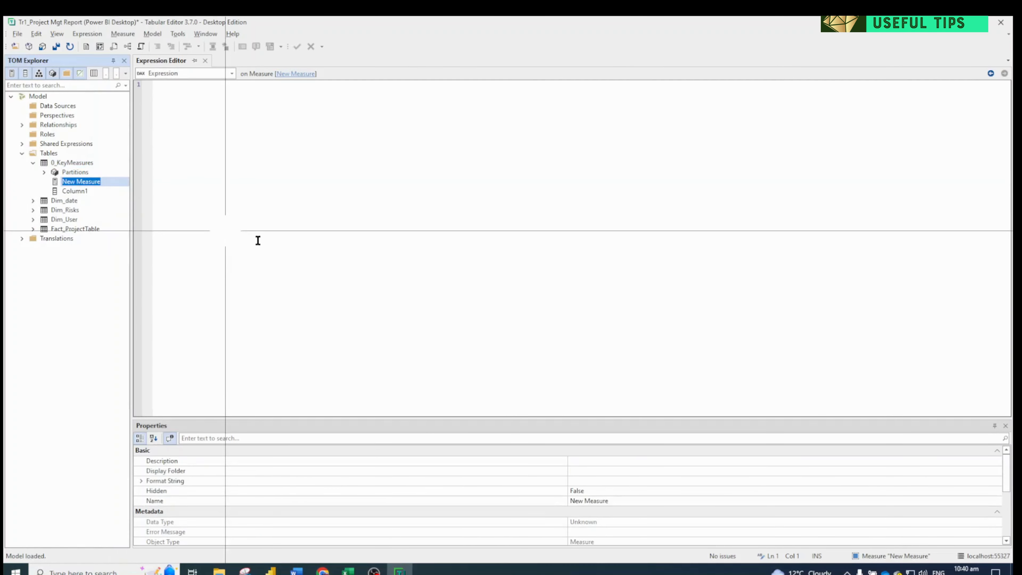
pyautogui.write('C')
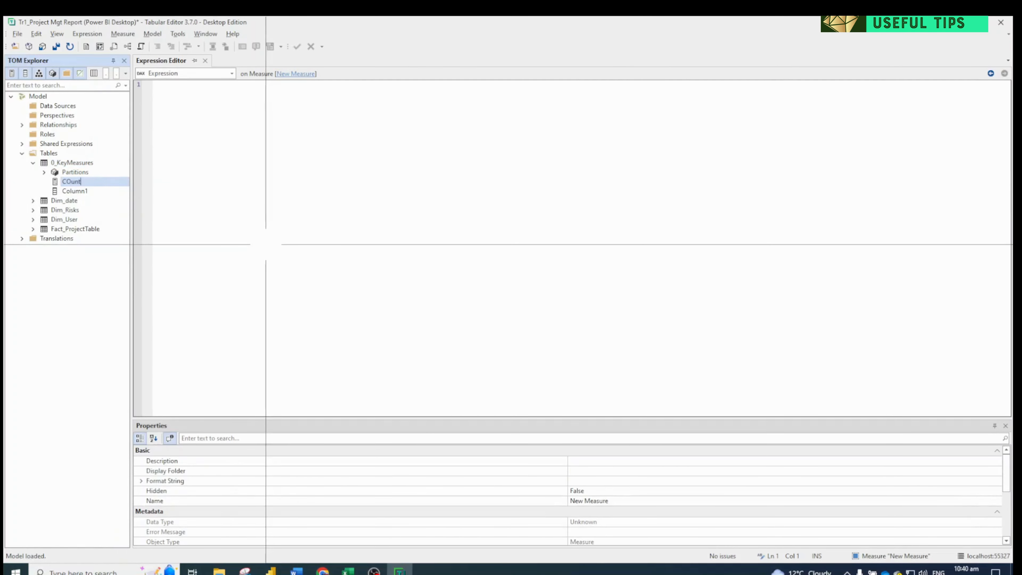
pyautogui.write('ount')
pyautogui.click(335, 196)
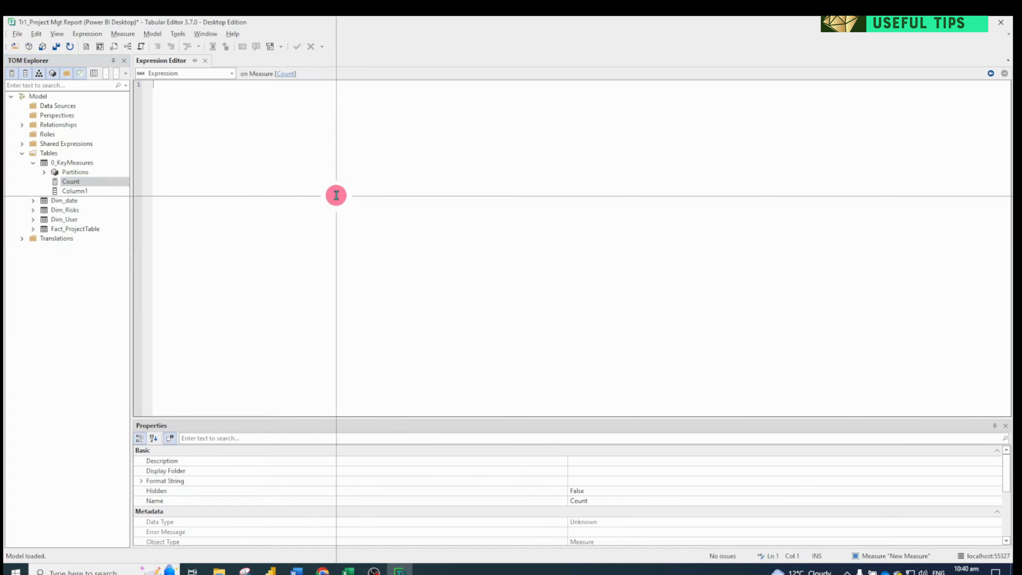
# Define the Count measure as COUNTA(Fact_ProjectTable[Project_Name]) and save it to the model
pyautogui.write('counta')
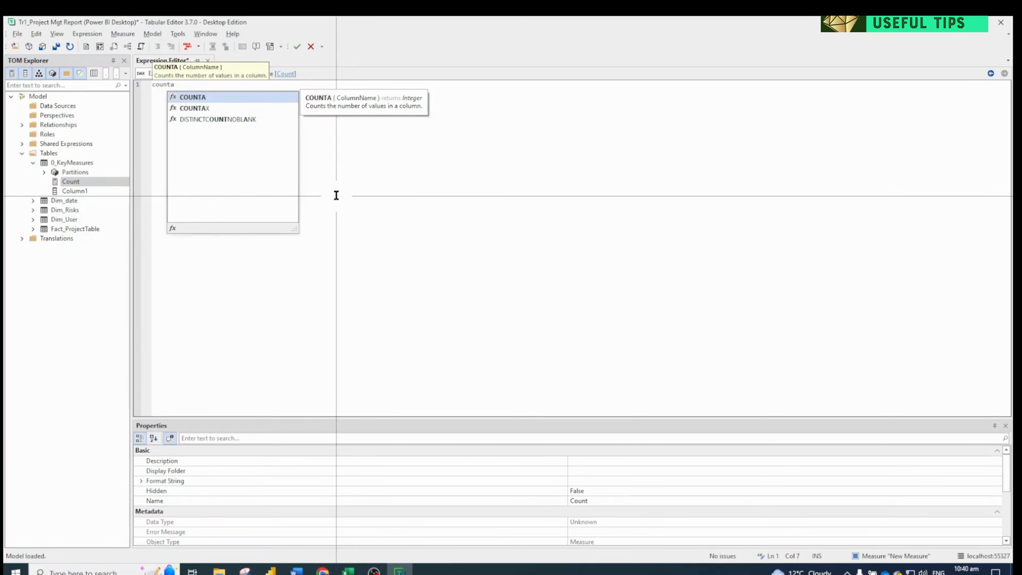
pyautogui.write('(ref')
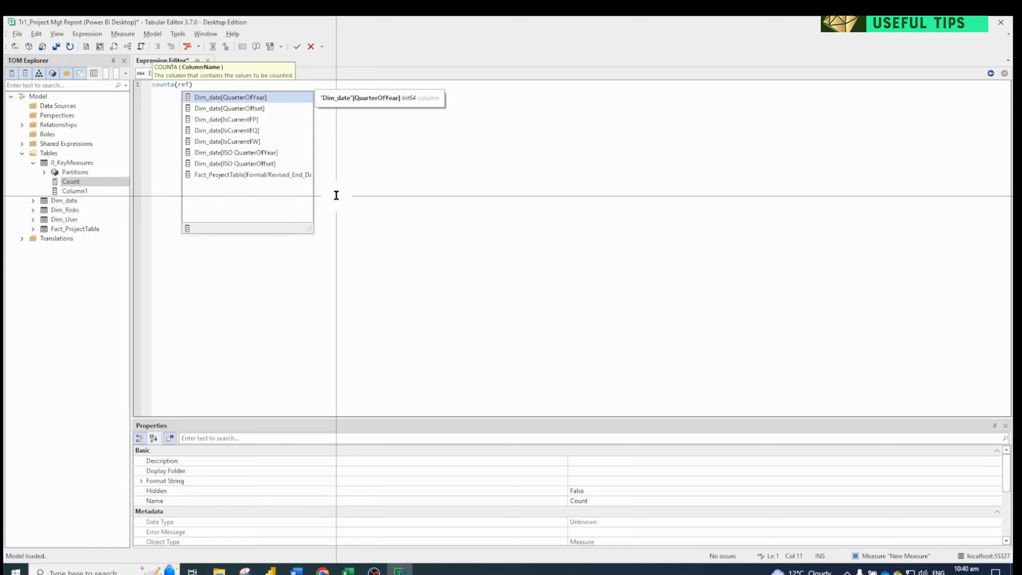
pyautogui.press('BackSpace')
pyautogui.press('BackSpace')
pyautogui.press('BackSpace')
pyautogui.write('name')
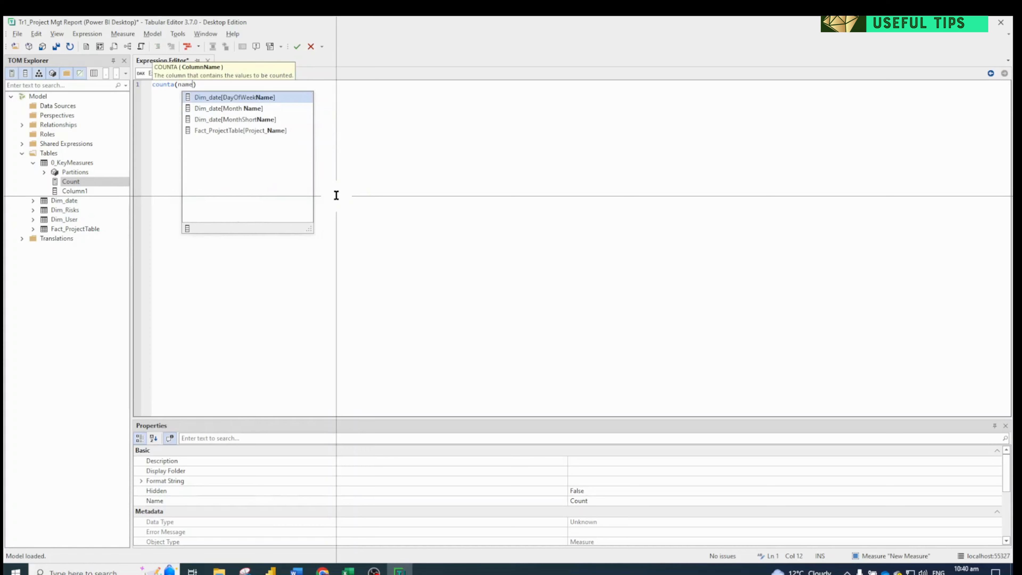
pyautogui.click(262, 131)
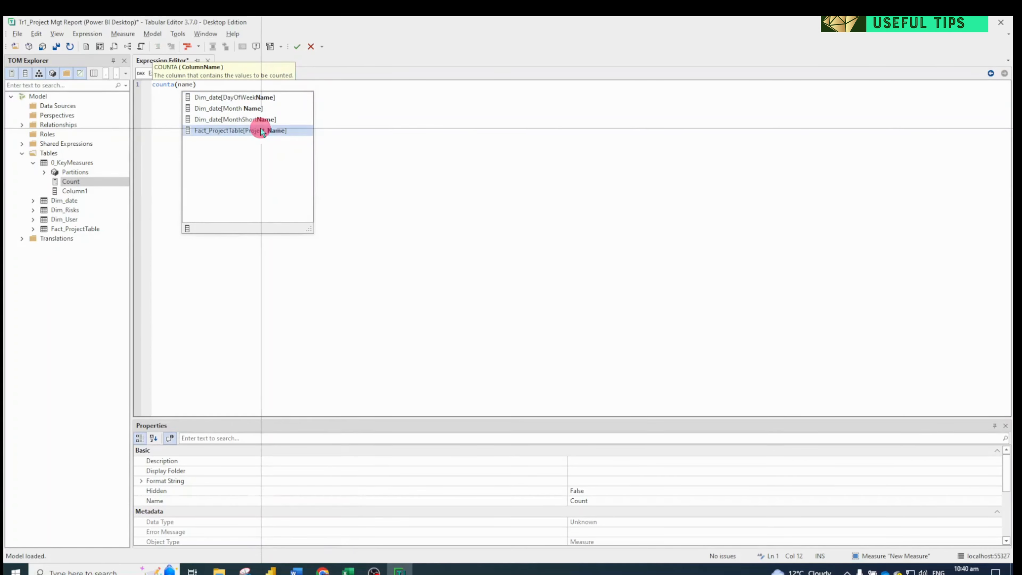
pyautogui.doubleClick(261, 130)
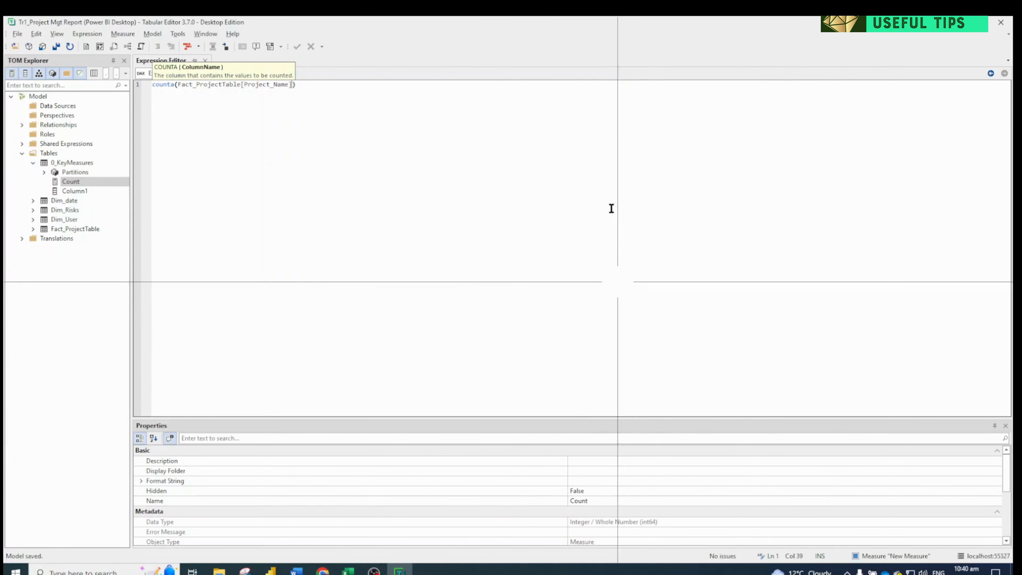
pyautogui.hotkey('ctrl', 's')
# Return to Power BI Desktop and delete Column1 from the 0_KeyMeasures table
pyautogui.click(947, 24)
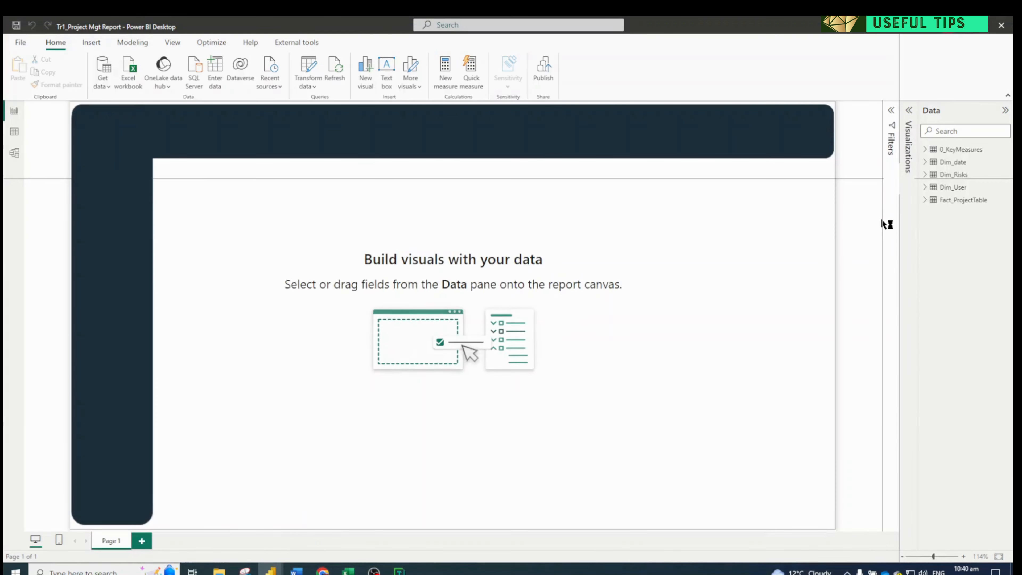
pyautogui.click(924, 149)
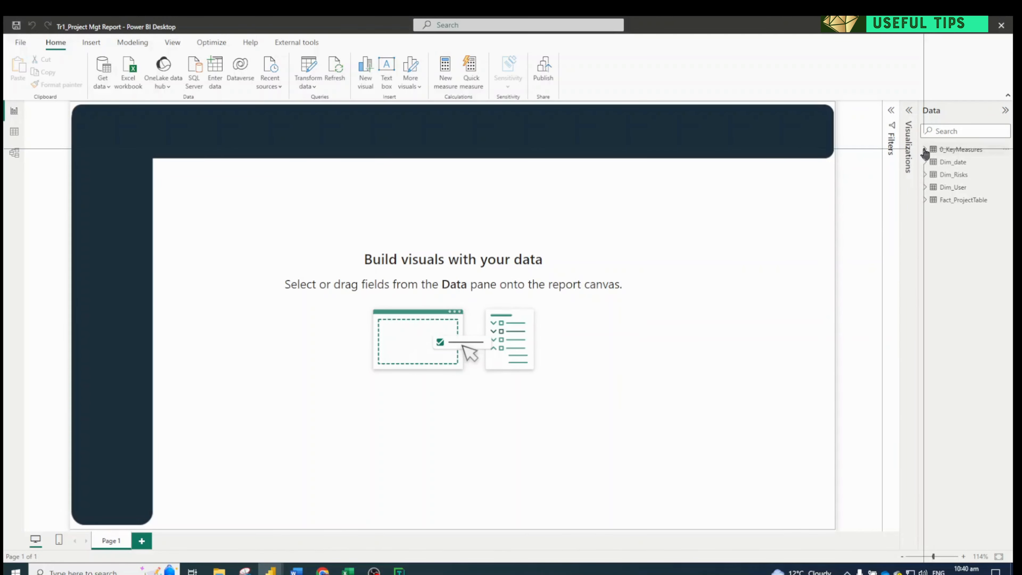
pyautogui.click(930, 149)
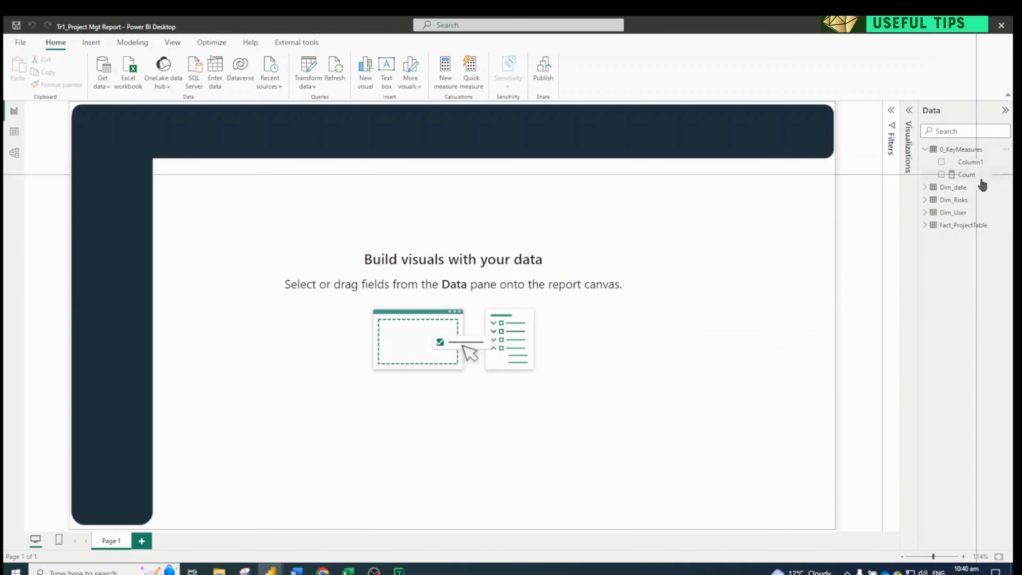
pyautogui.click(1005, 162)
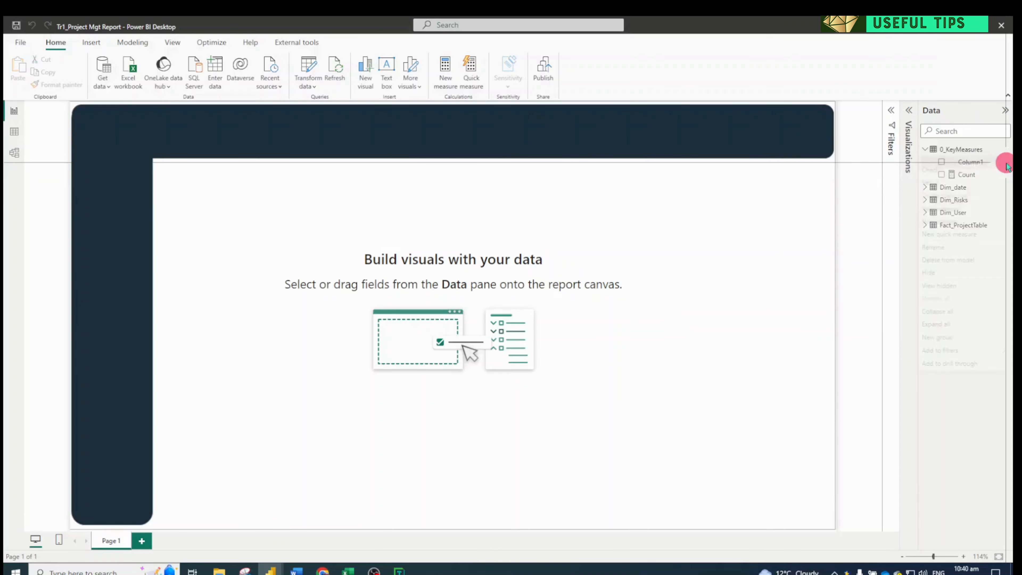
pyautogui.click(937, 259)
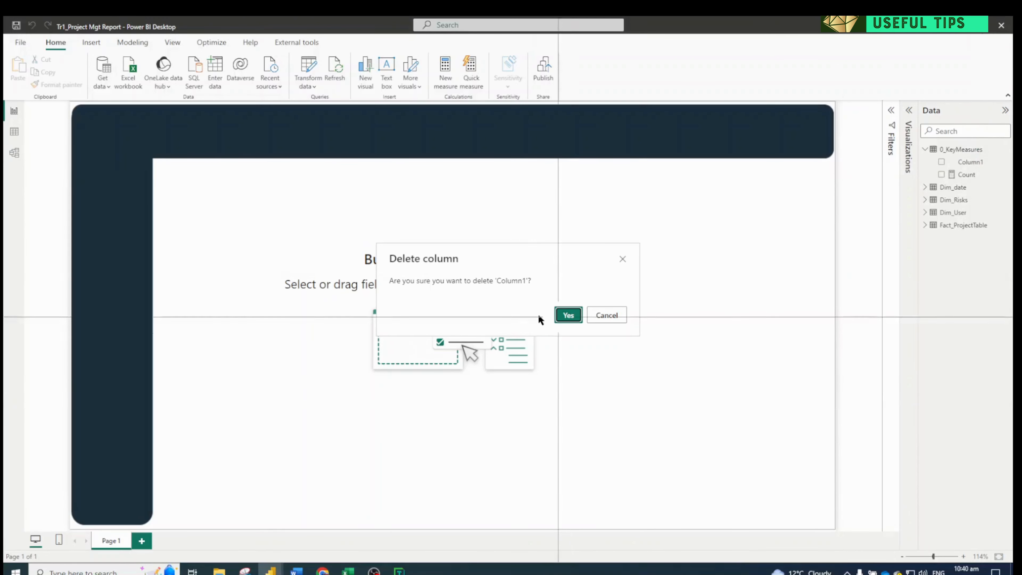
pyautogui.click(567, 316)
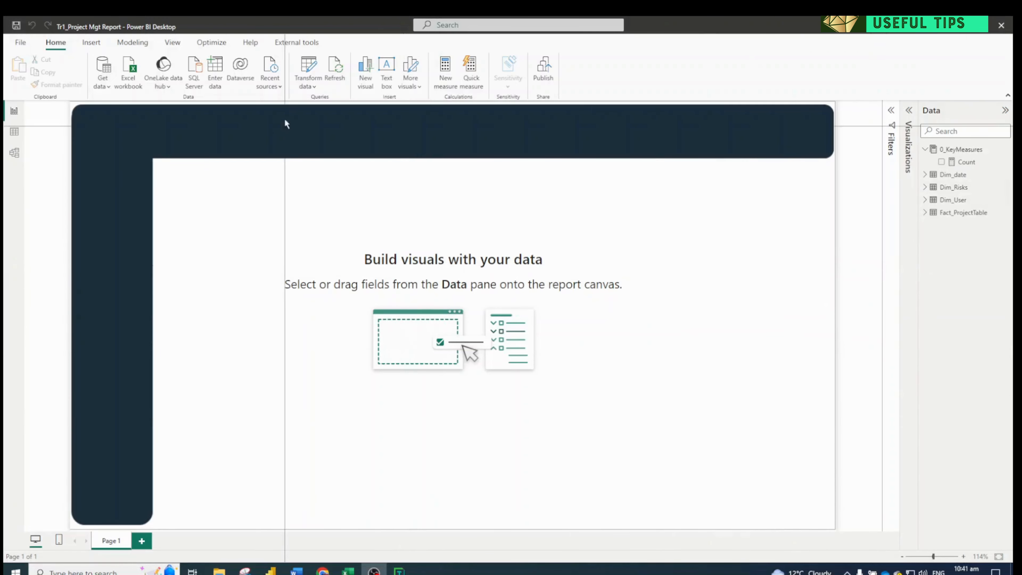
pyautogui.click(308, 40)
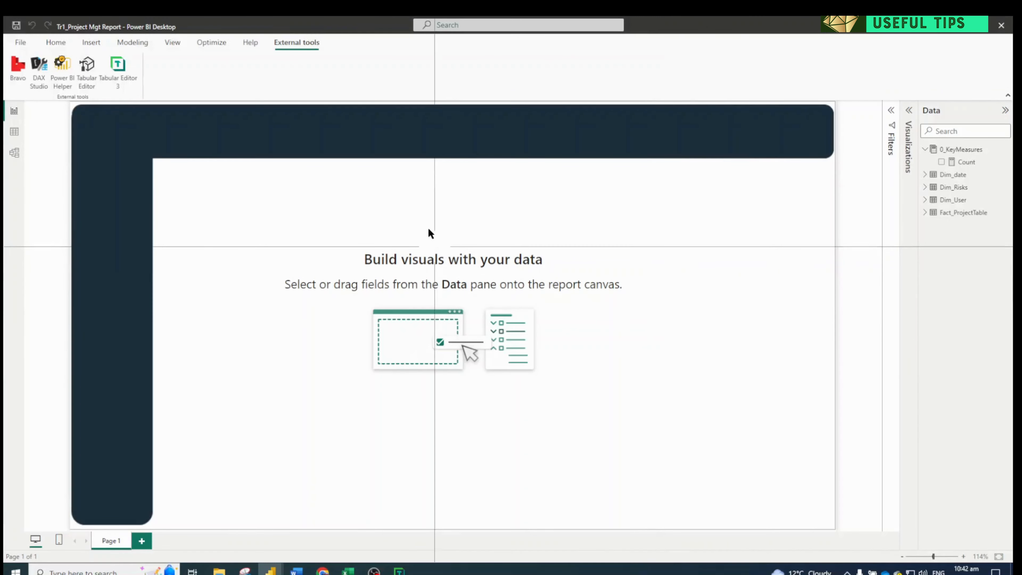
pyautogui.click(55, 42)
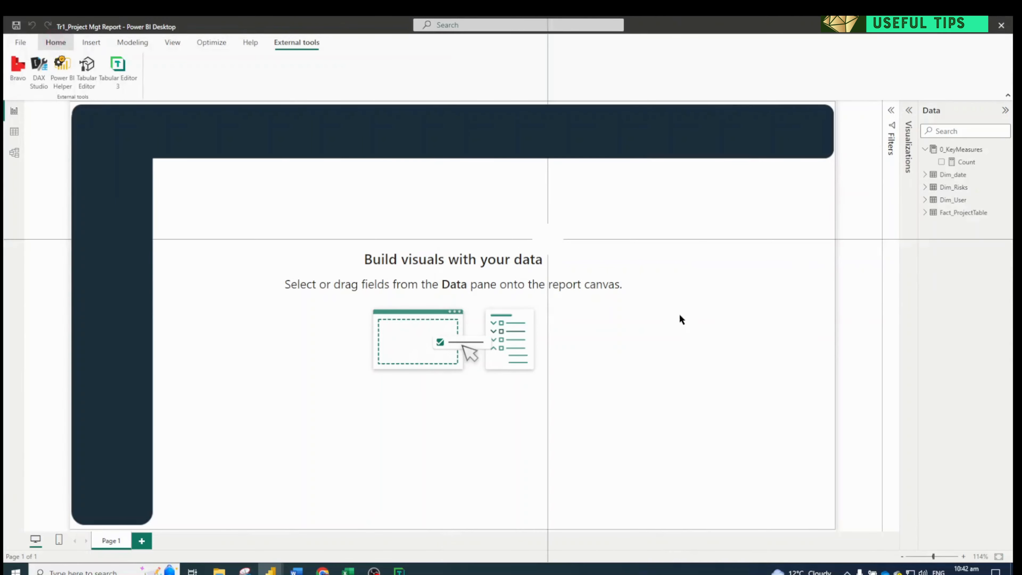
# Add a stacked column chart to Page 1 and place it in the white area's upper-left corner, inside the dark bands
pyautogui.click(909, 112)
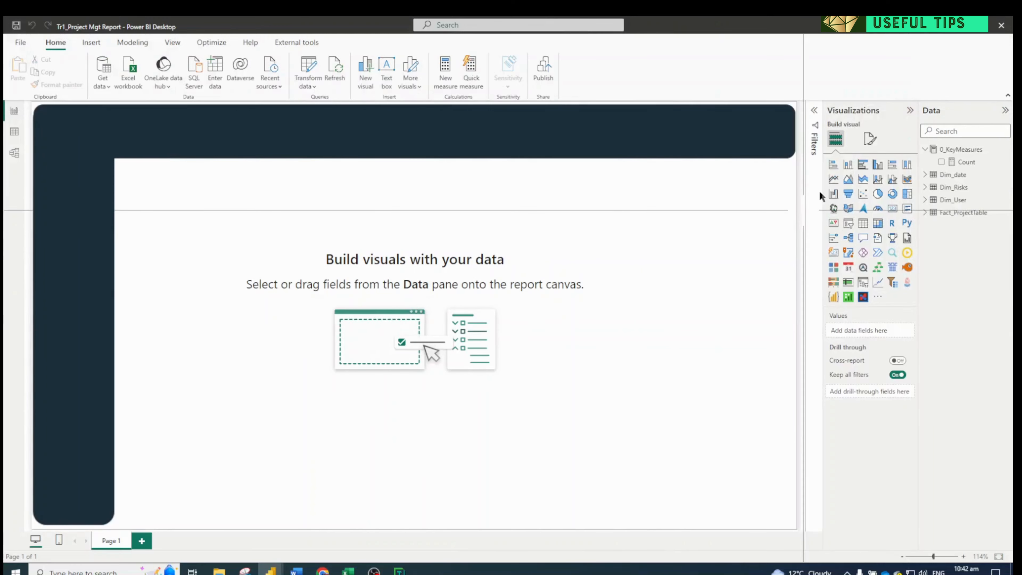
pyautogui.moveTo(848, 165); pyautogui.dragTo(288, 210)
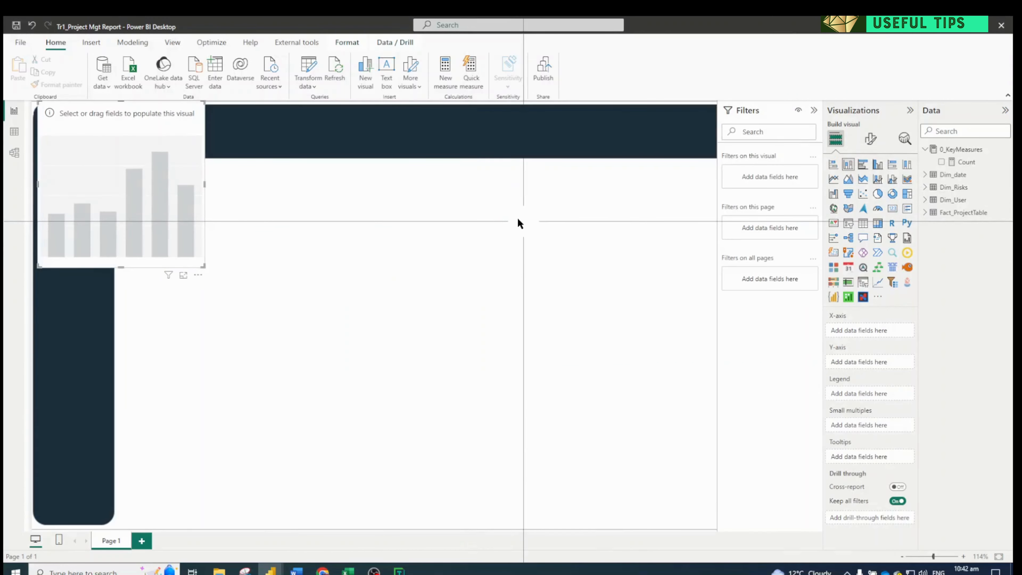
pyautogui.moveTo(140, 182); pyautogui.dragTo(210, 243)
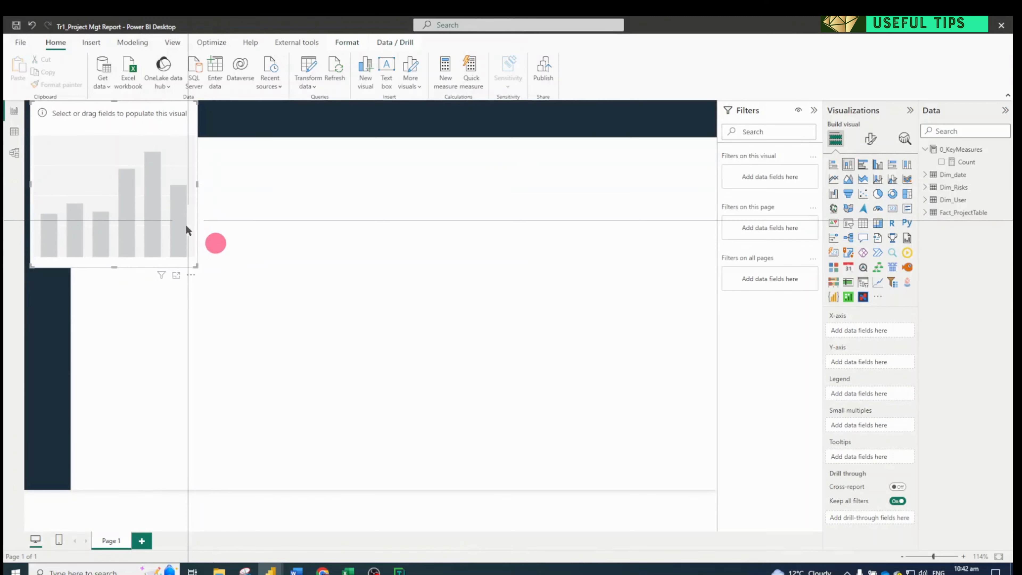
pyautogui.moveTo(150, 193); pyautogui.dragTo(137, 176)
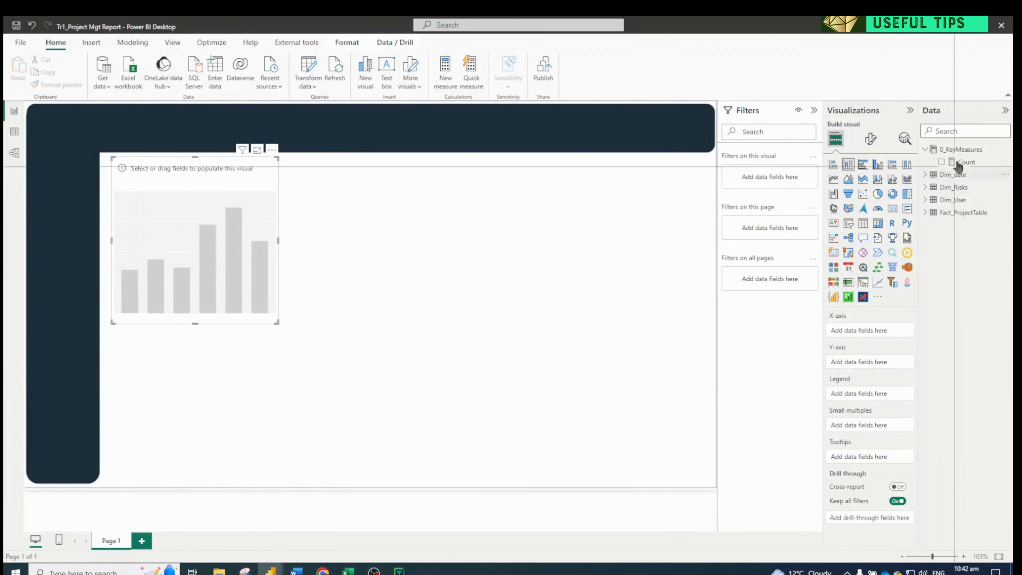
# Assign the Count measure to the chart's Y-axis and Month & Year from Dim_date to its X-axis
pyautogui.moveTo(958, 163); pyautogui.dragTo(856, 362)
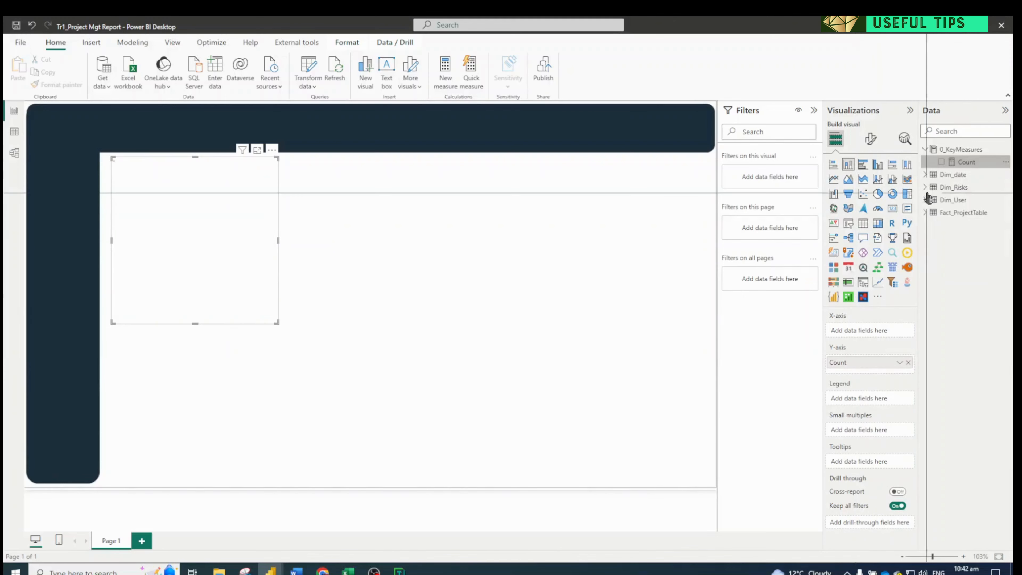
pyautogui.click(925, 174)
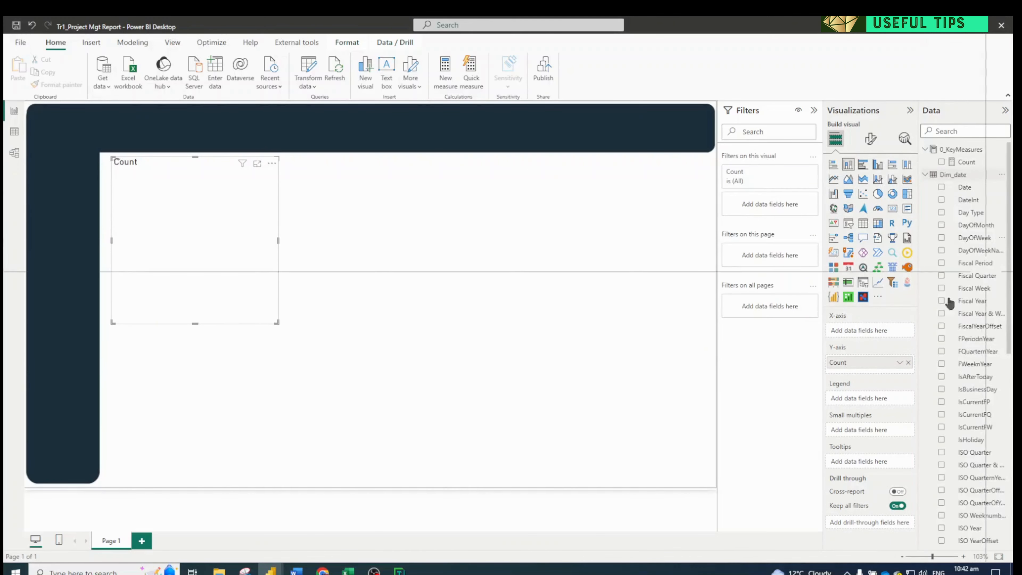
pyautogui.moveTo(919, 300); pyautogui.dragTo(882, 300)
pyautogui.scroll(-5, 958, 315)
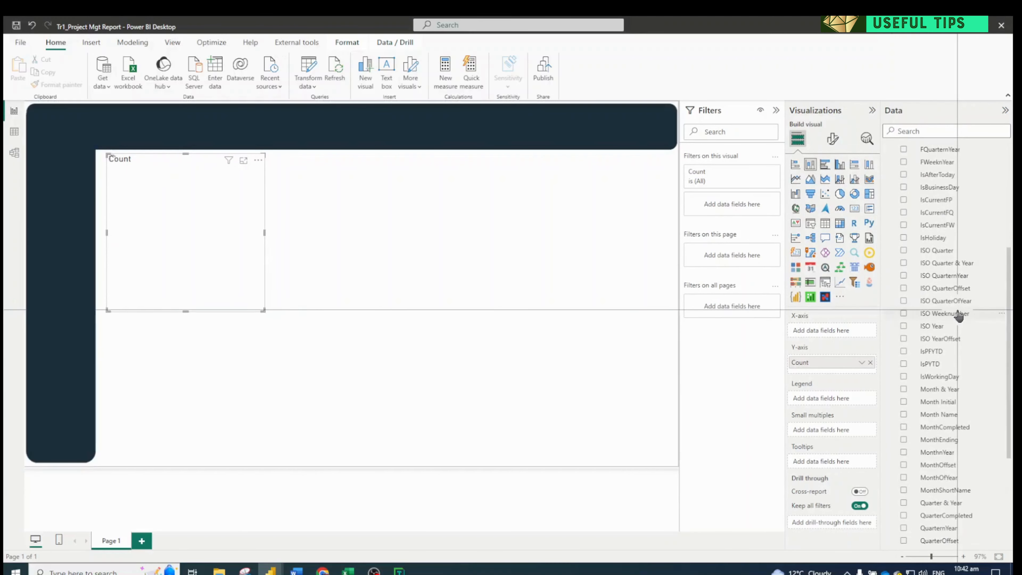
pyautogui.scroll(-4, 959, 316)
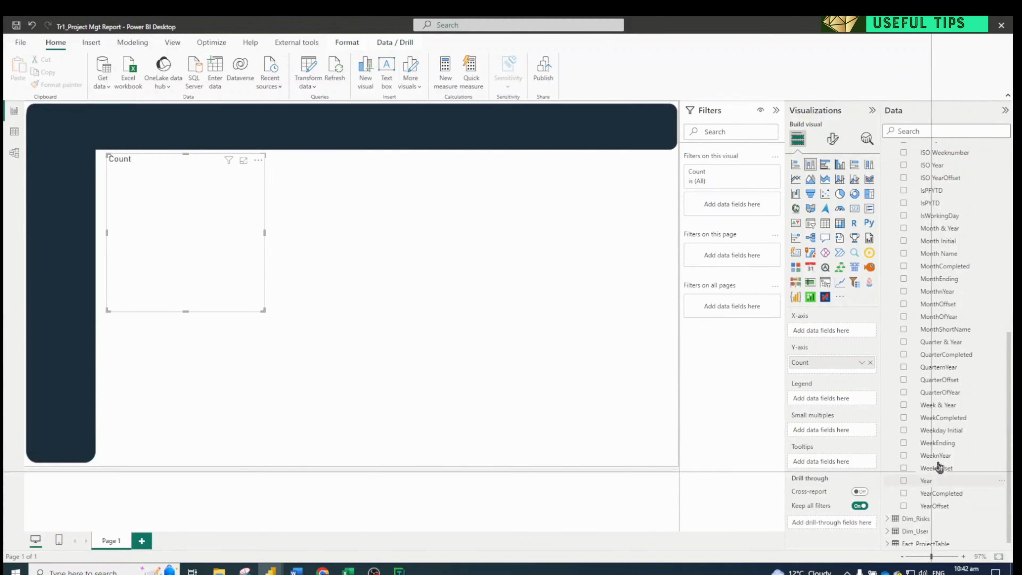
pyautogui.moveTo(940, 229); pyautogui.dragTo(807, 331)
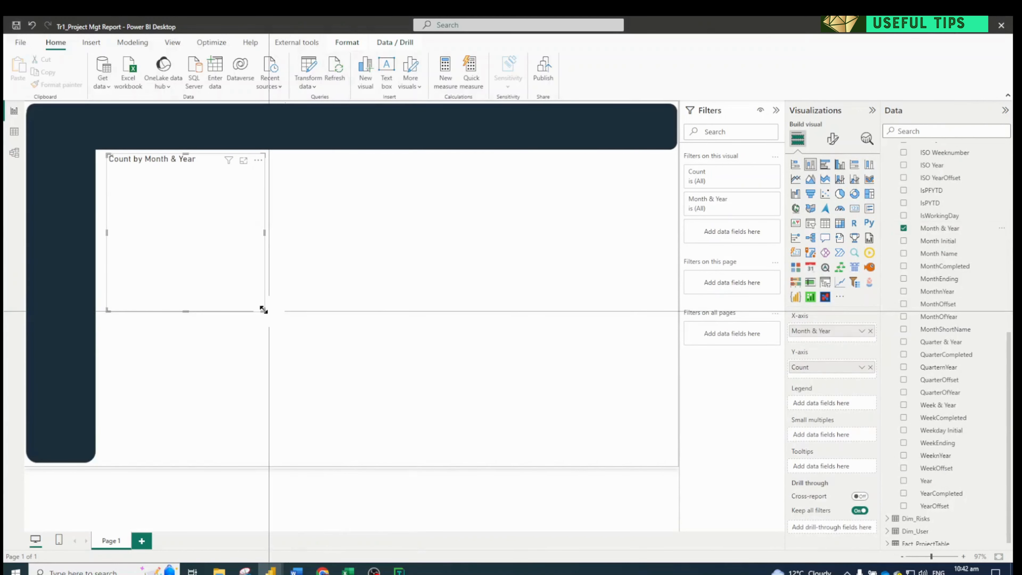
# Widen the stacked column chart and try Date from Dim_date on its X-axis
pyautogui.moveTo(263, 310); pyautogui.dragTo(332, 293)
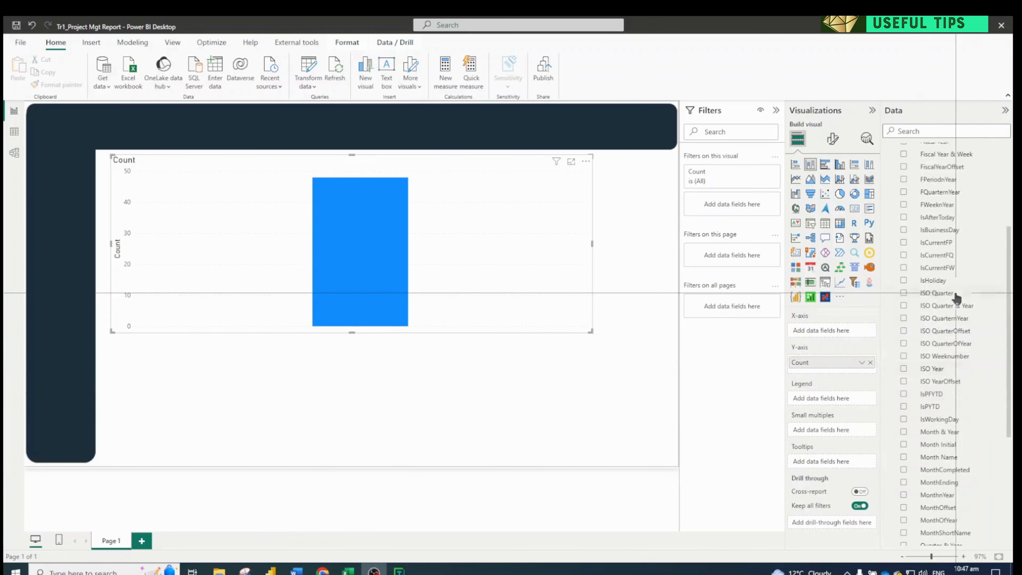
pyautogui.scroll(5, 956, 298)
pyautogui.moveTo(927, 187); pyautogui.dragTo(818, 328)
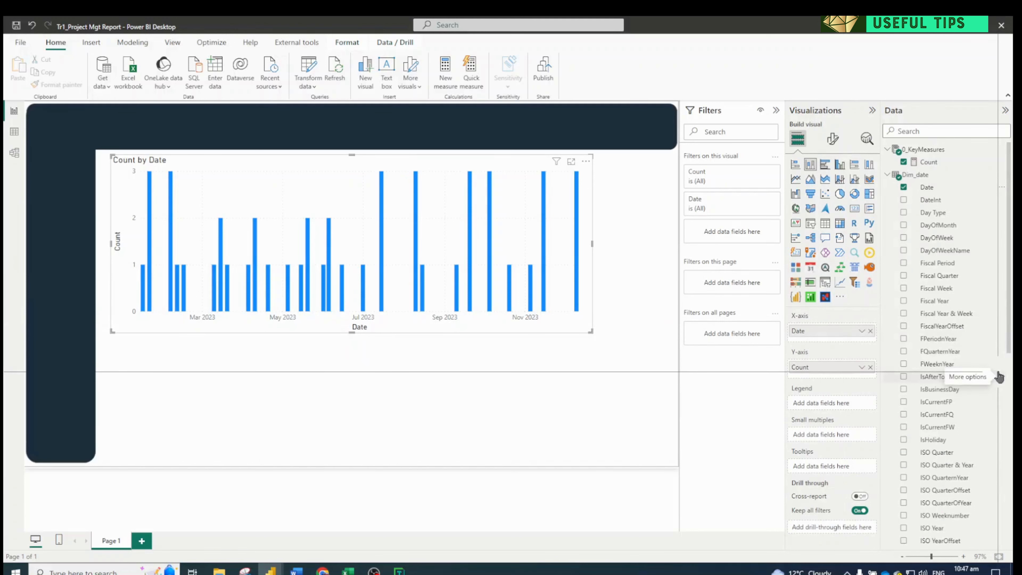
# Put Month Name from Dim_date on the chart's X-axis and remove the Date field
pyautogui.scroll(-4, 1001, 393)
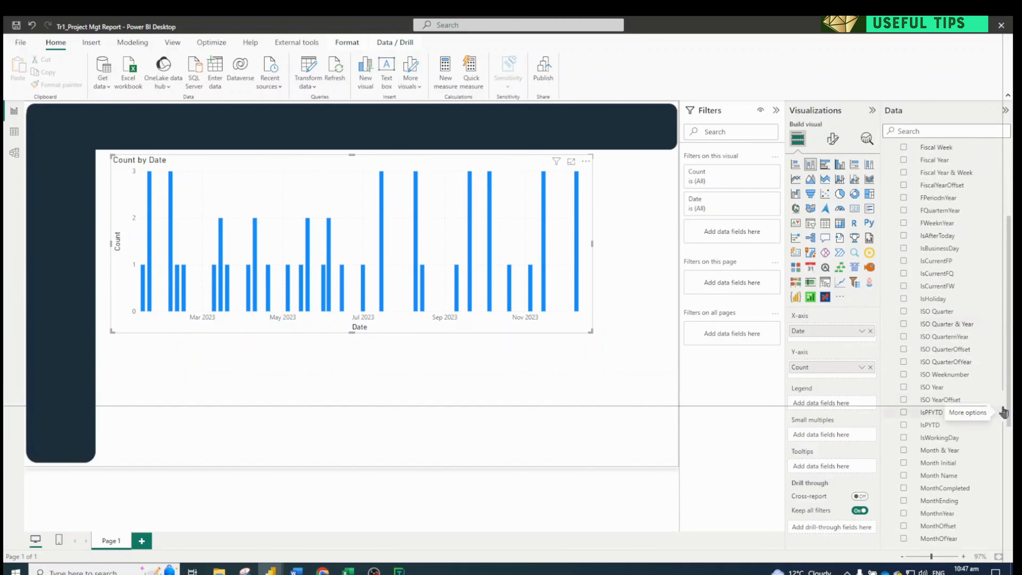
pyautogui.moveTo(940, 475); pyautogui.dragTo(815, 330)
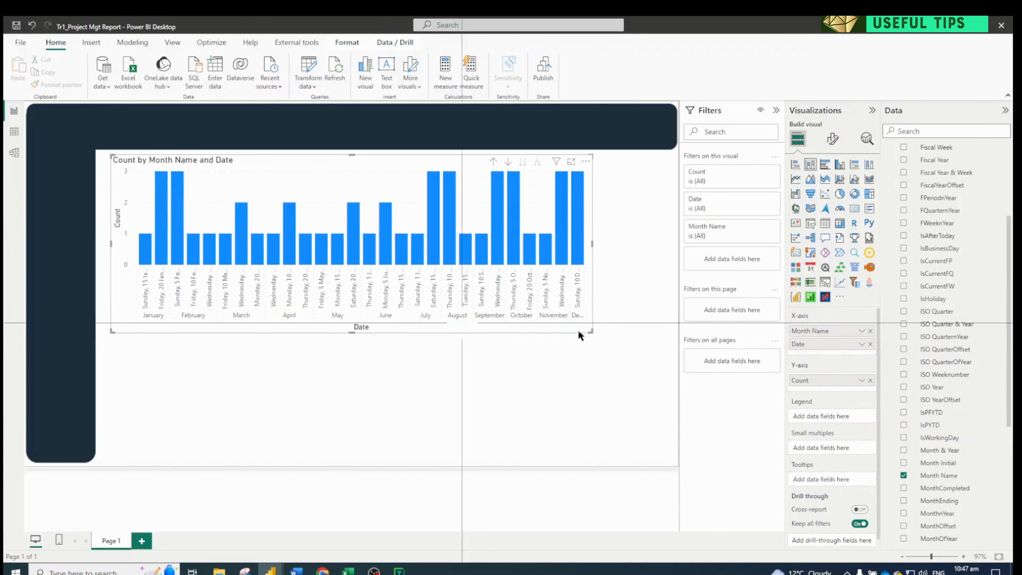
pyautogui.click(870, 344)
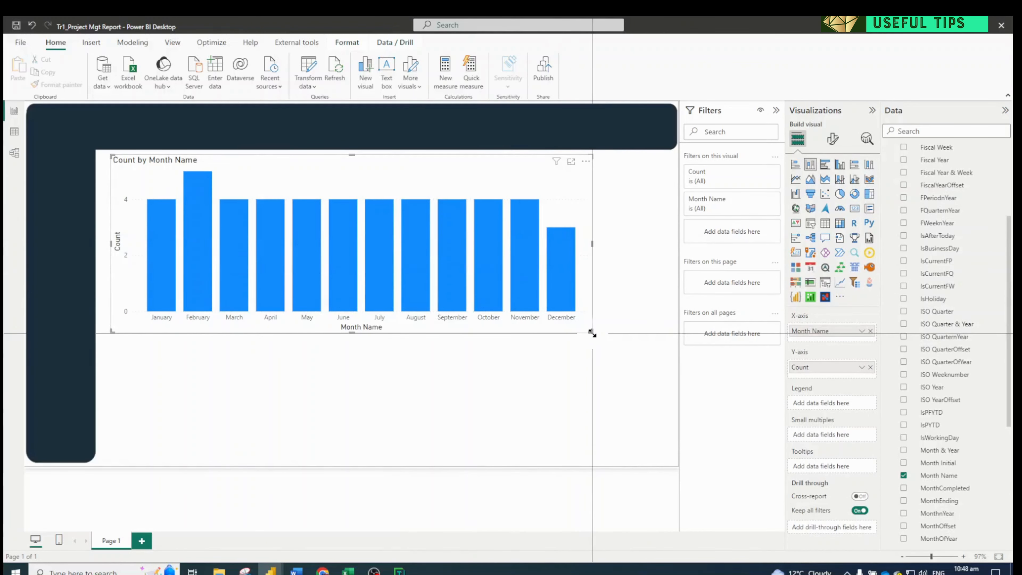
# Shrink the chart in the white area's upper-left corner, previewing it as a line chart and restoring the stacked column type
pyautogui.moveTo(591, 331); pyautogui.dragTo(406, 280)
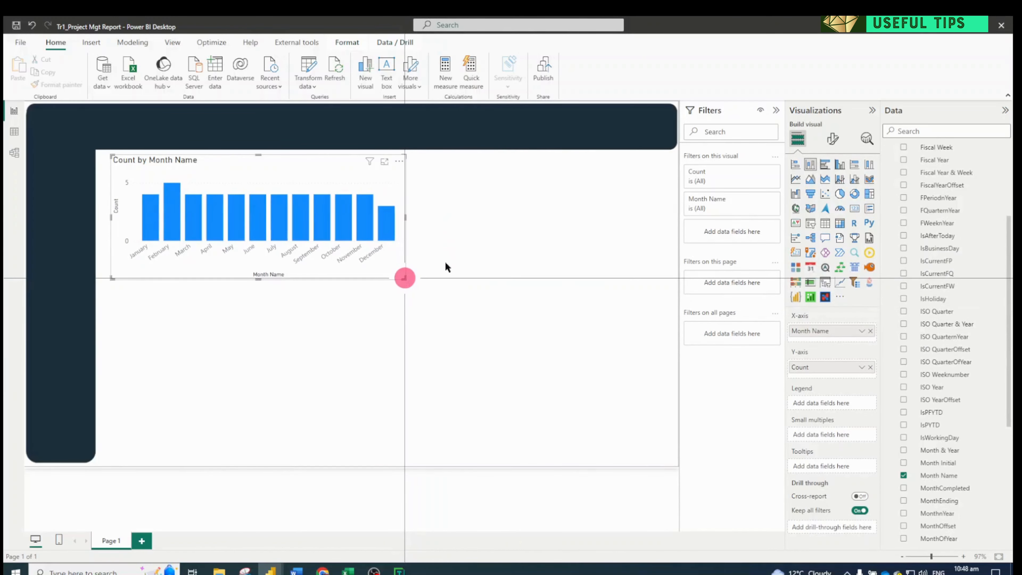
pyautogui.click(796, 180)
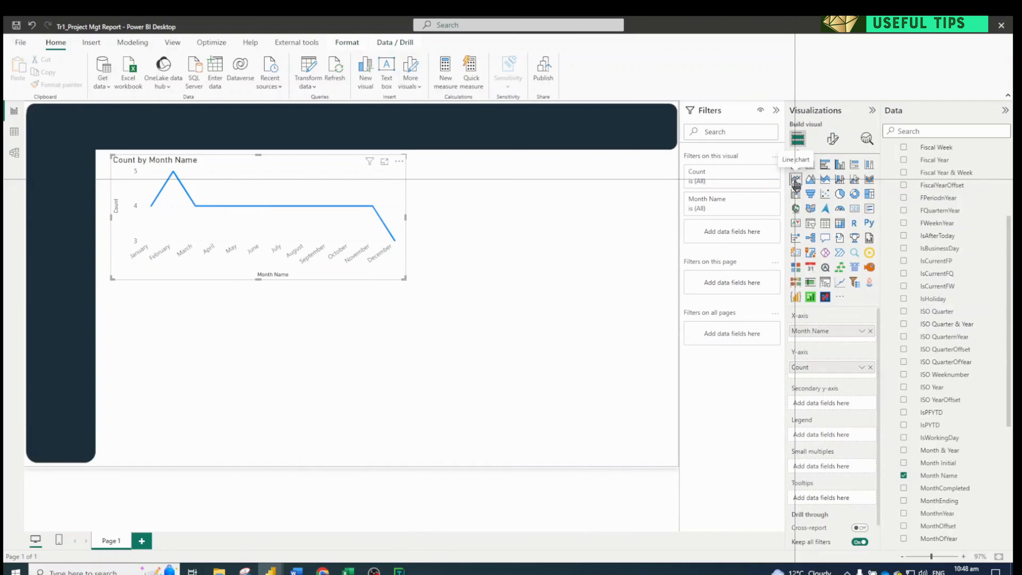
pyautogui.click(811, 164)
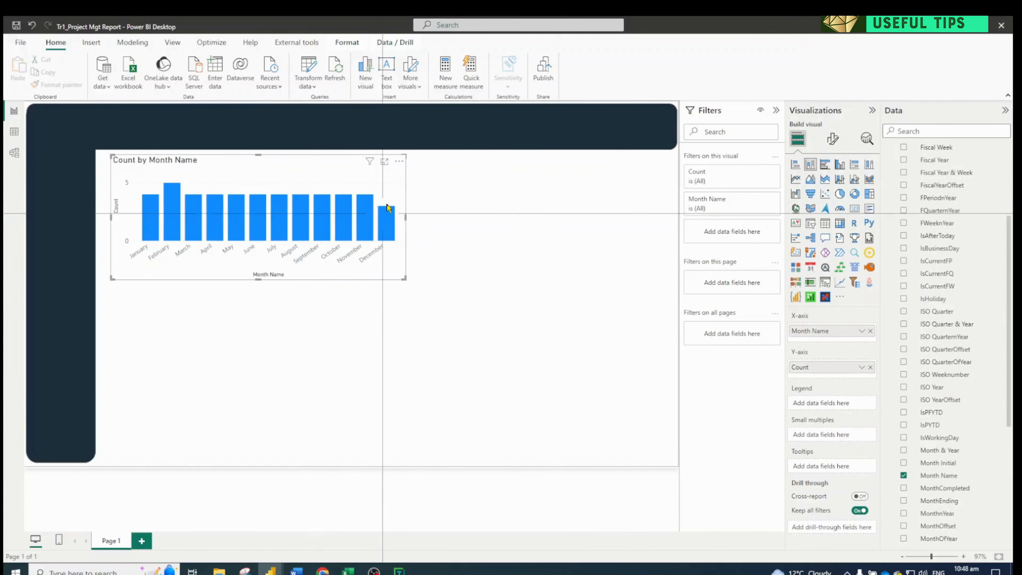
pyautogui.moveTo(402, 278); pyautogui.dragTo(364, 273)
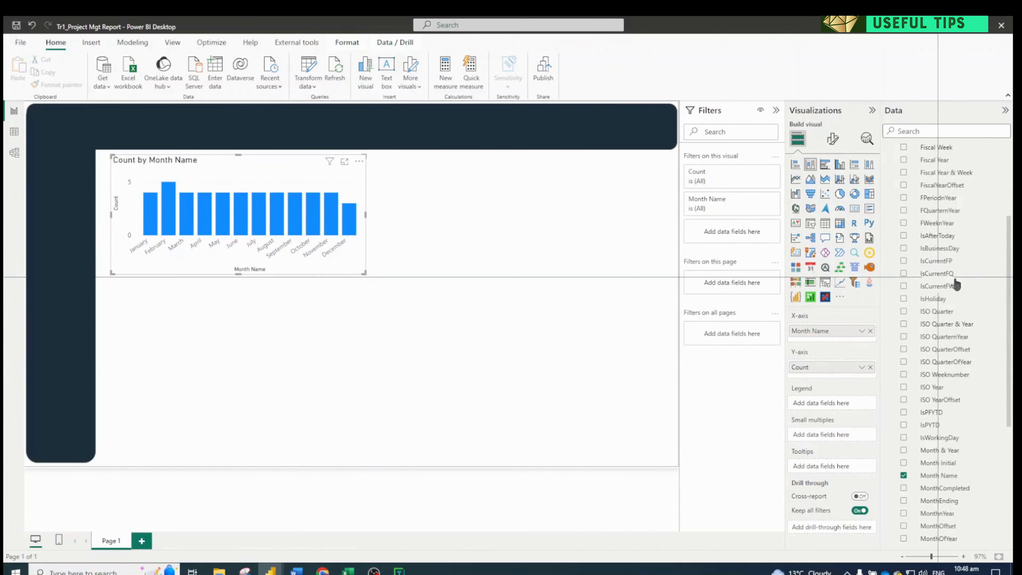
# Add a slicer for Project Owner from Dim_User to the white area beside the column chart
pyautogui.scroll(4, 930, 222)
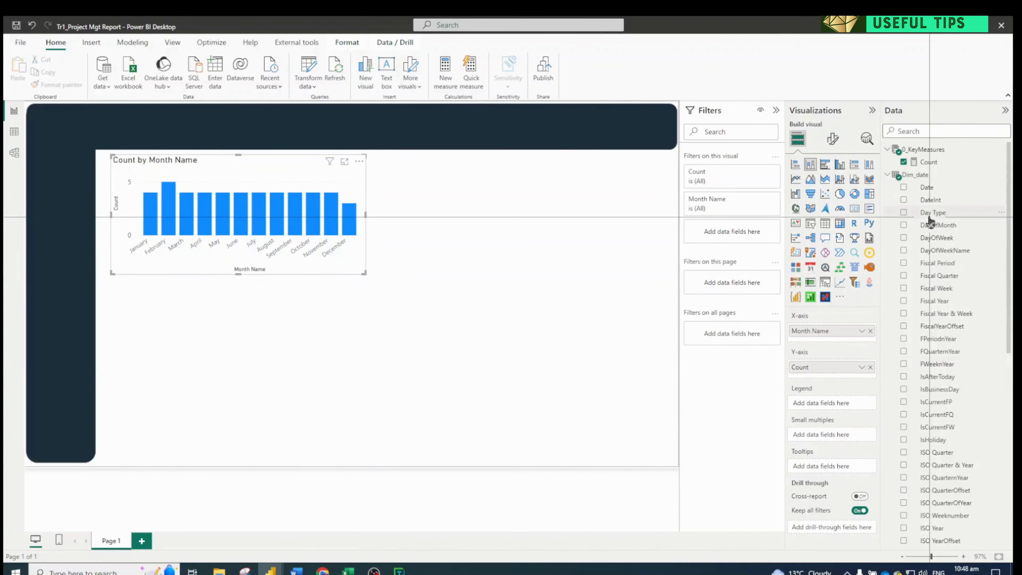
pyautogui.click(887, 174)
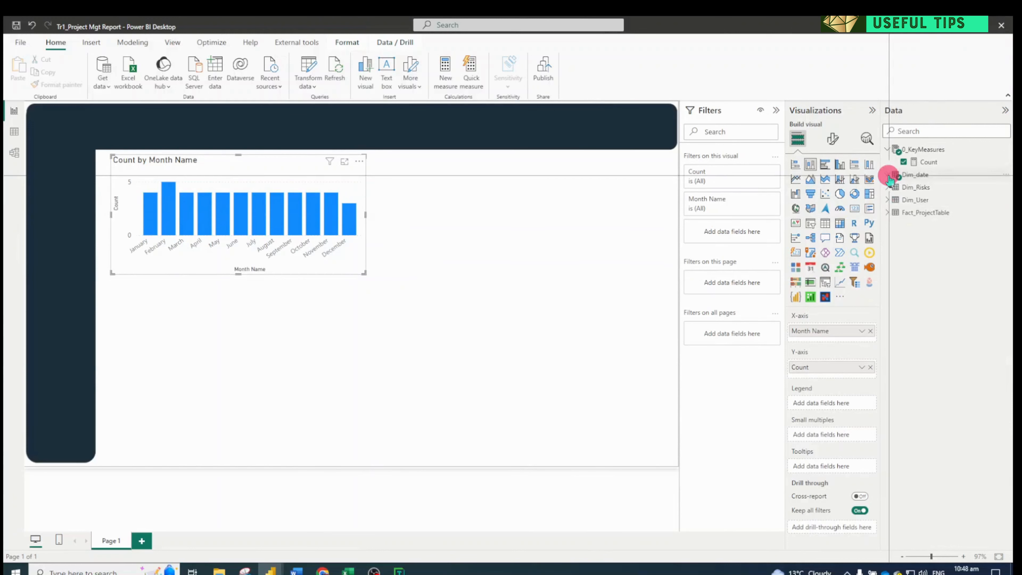
pyautogui.click(885, 200)
pyautogui.moveTo(922, 211); pyautogui.dragTo(599, 197)
pyautogui.click(811, 224)
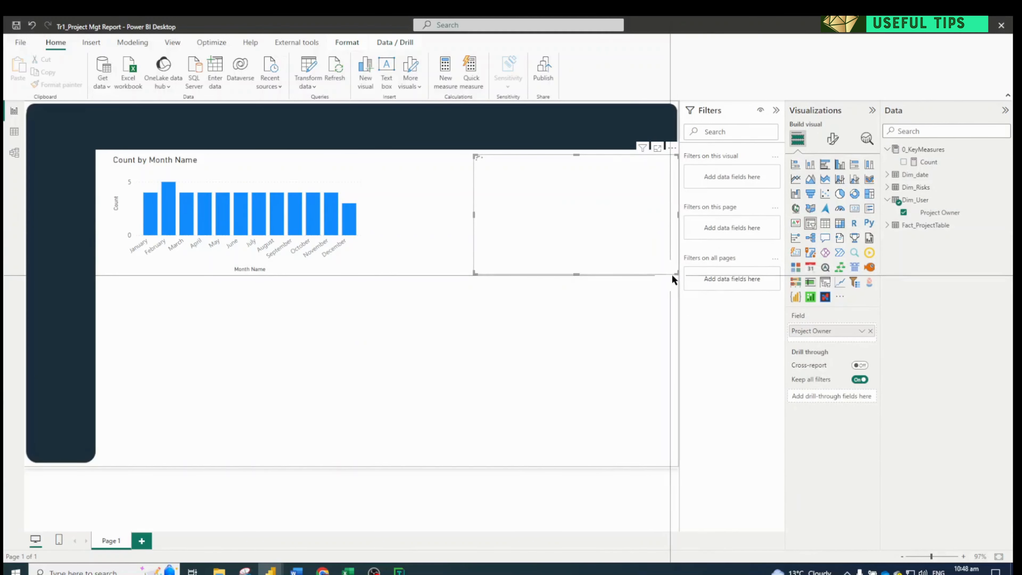
# Narrow the Project Owner slicer and place it in the white area's upper-right corner, just below the dark band
pyautogui.moveTo(675, 272); pyautogui.dragTo(639, 283)
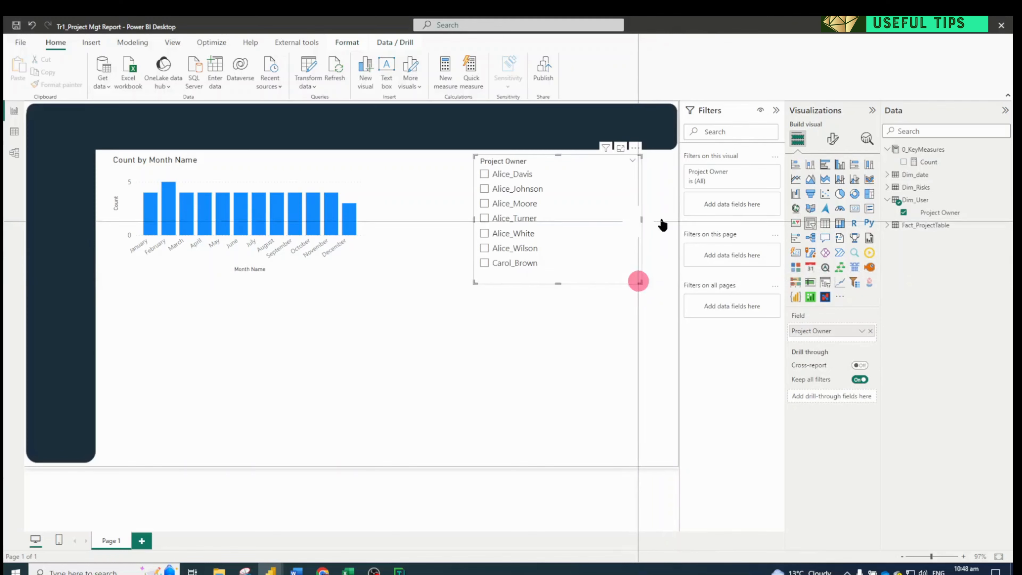
pyautogui.moveTo(476, 158); pyautogui.dragTo(586, 164)
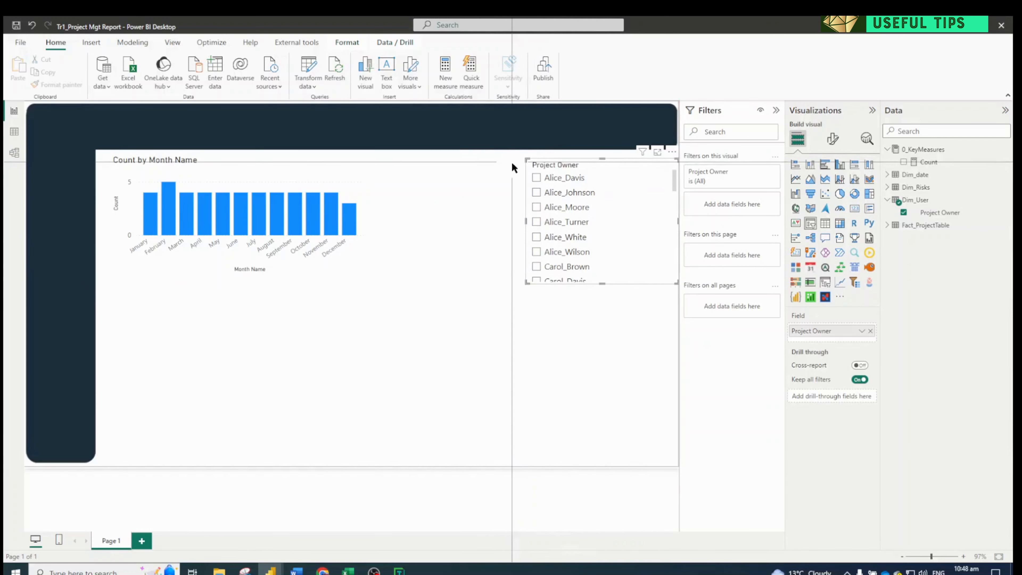
pyautogui.moveTo(561, 162); pyautogui.dragTo(560, 161)
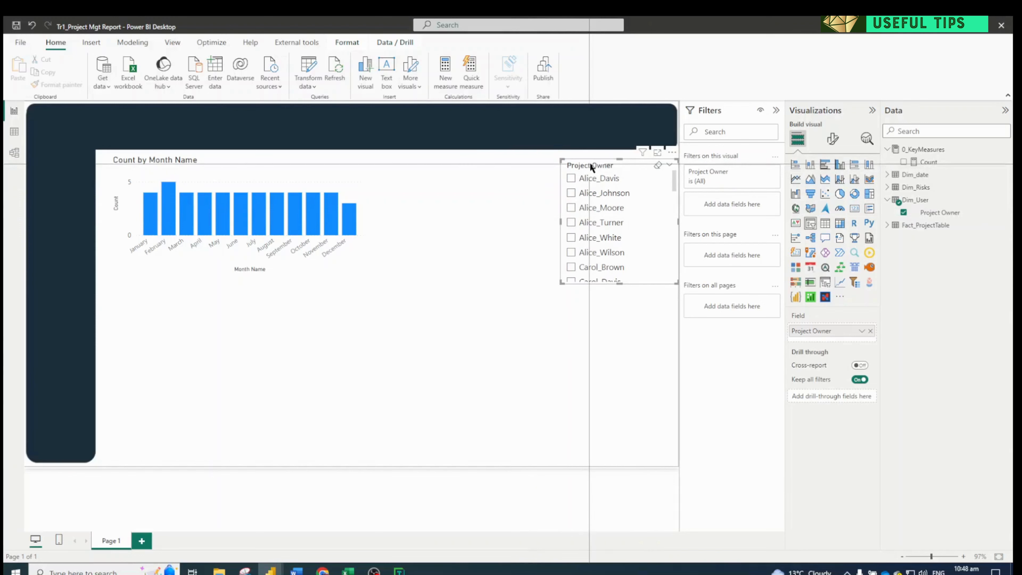
pyautogui.moveTo(589, 163); pyautogui.dragTo(580, 162)
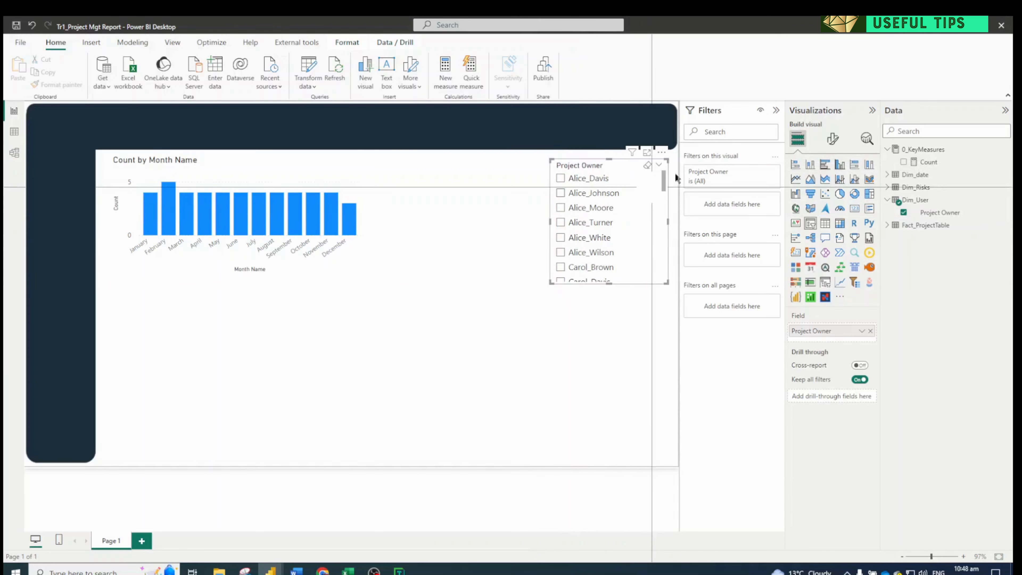
# Turn on the slicer's title, set its text to Project Owner and center it horizontally
pyautogui.click(835, 143)
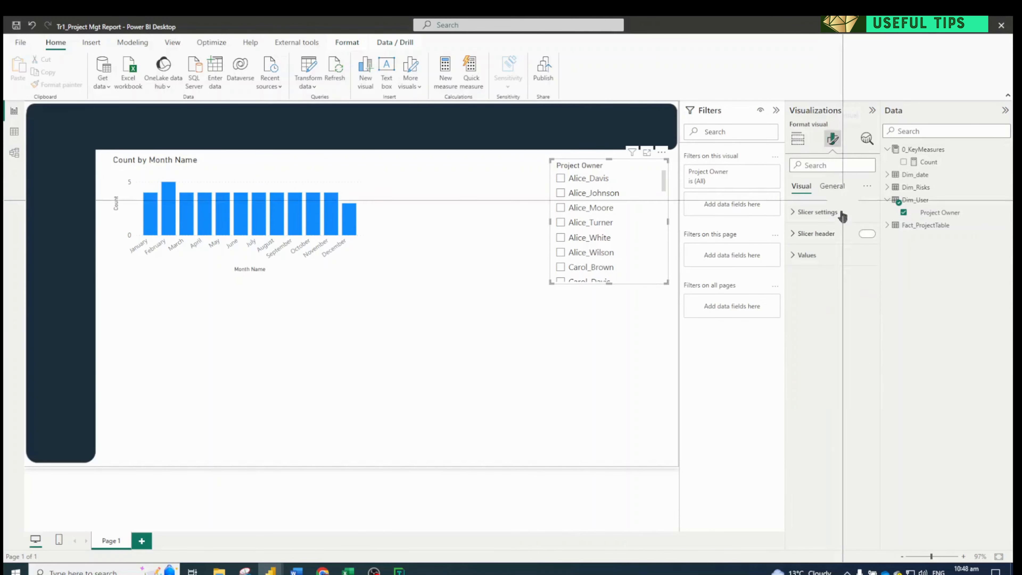
pyautogui.click(832, 186)
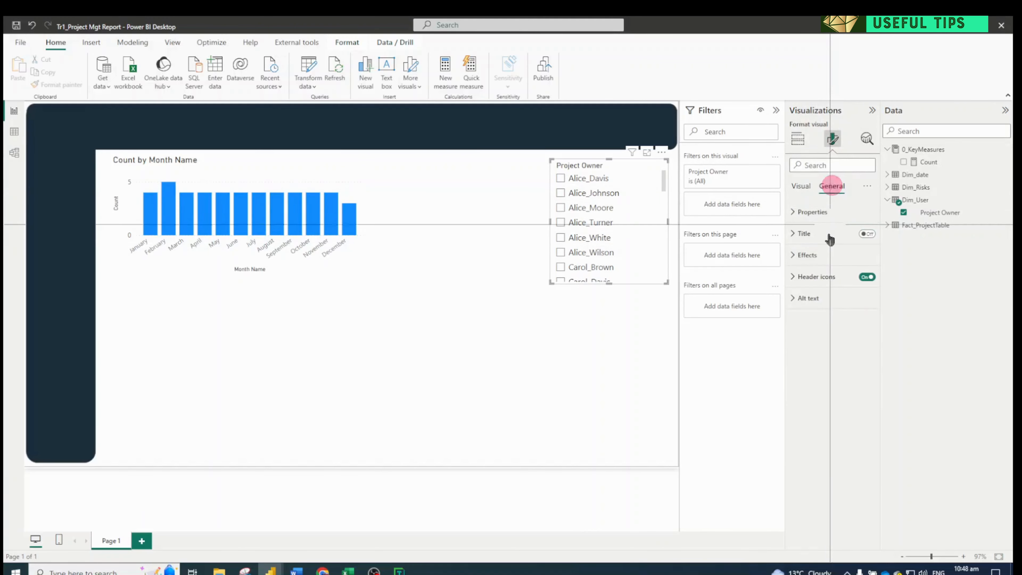
pyautogui.click(867, 232)
pyautogui.click(815, 233)
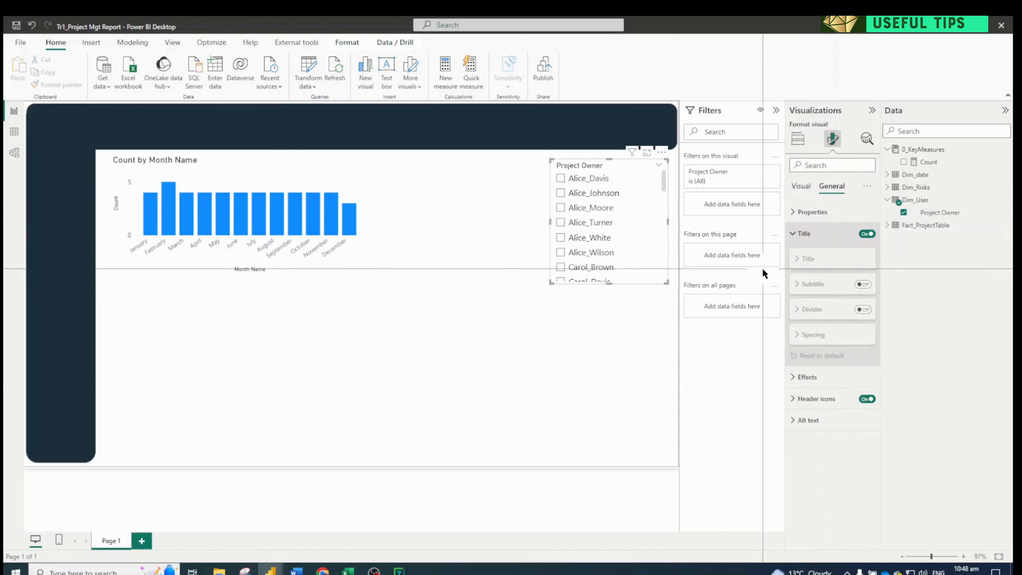
pyautogui.click(808, 259)
pyautogui.click(825, 284)
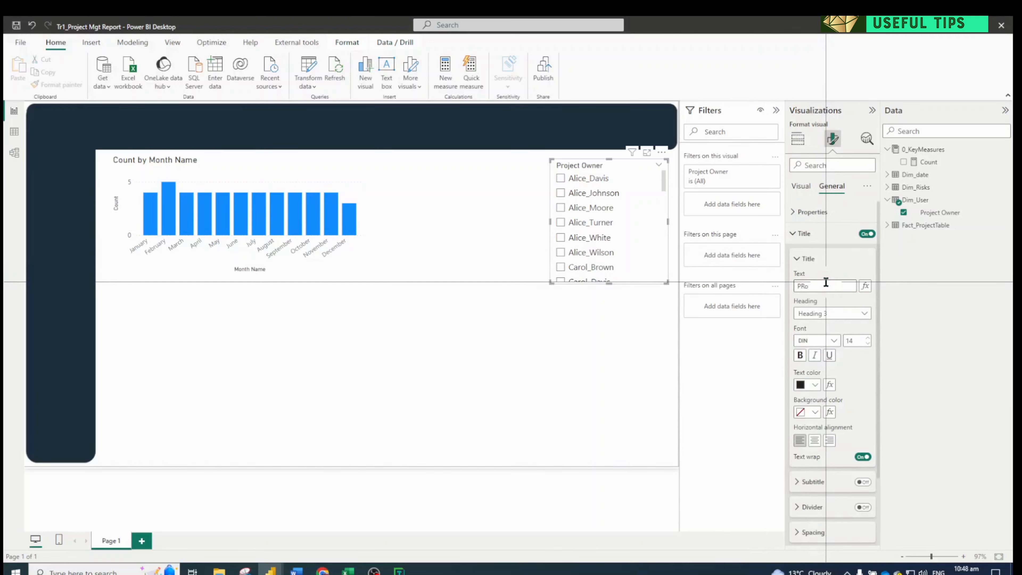
pyautogui.write('PR')
pyautogui.press('BackSpace')
pyautogui.write('oject Owner')
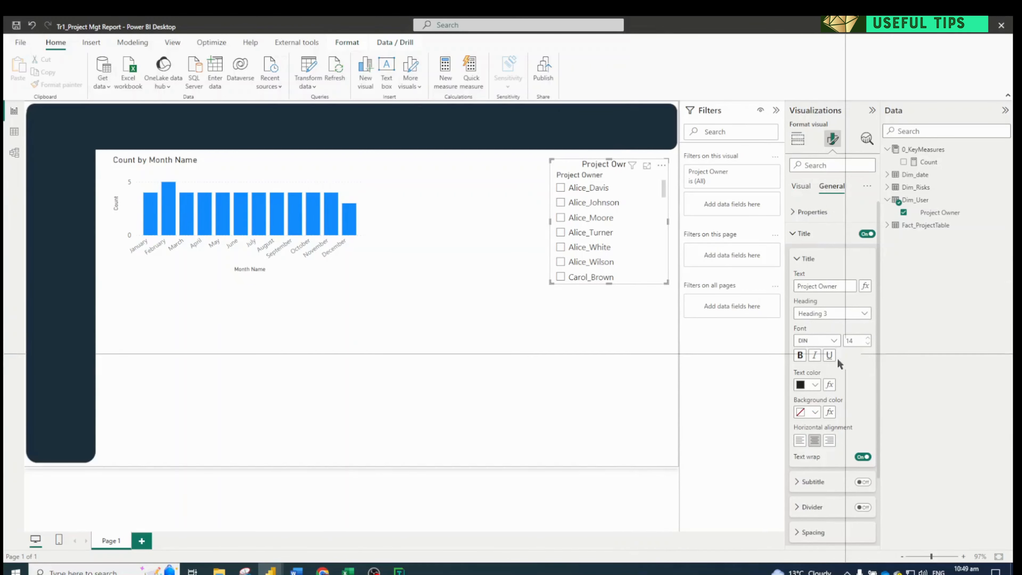
pyautogui.click(792, 234)
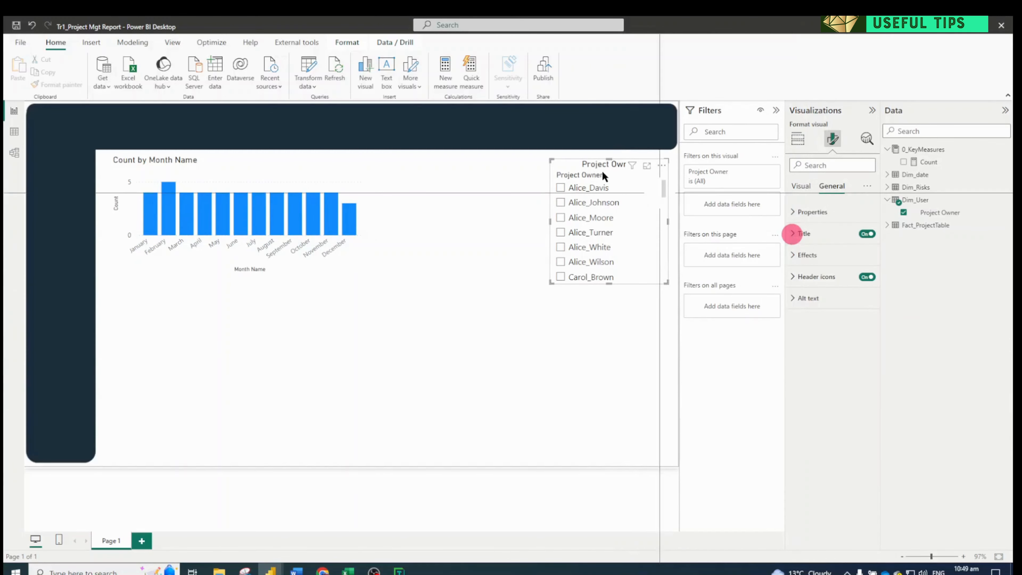
# Turn off the slicer header and make the Project Owner slicer slightly taller
pyautogui.click(575, 165)
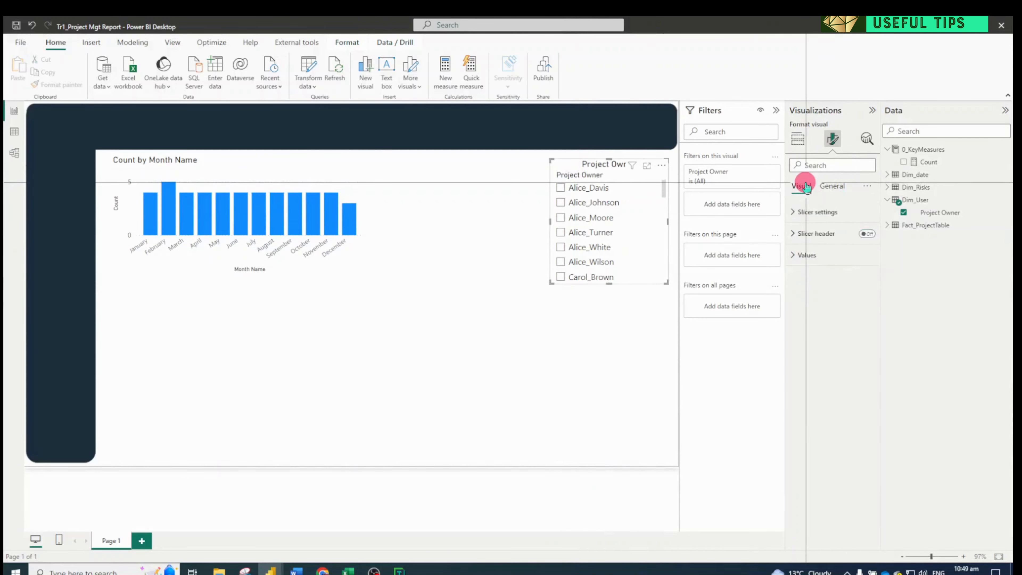
pyautogui.click(867, 233)
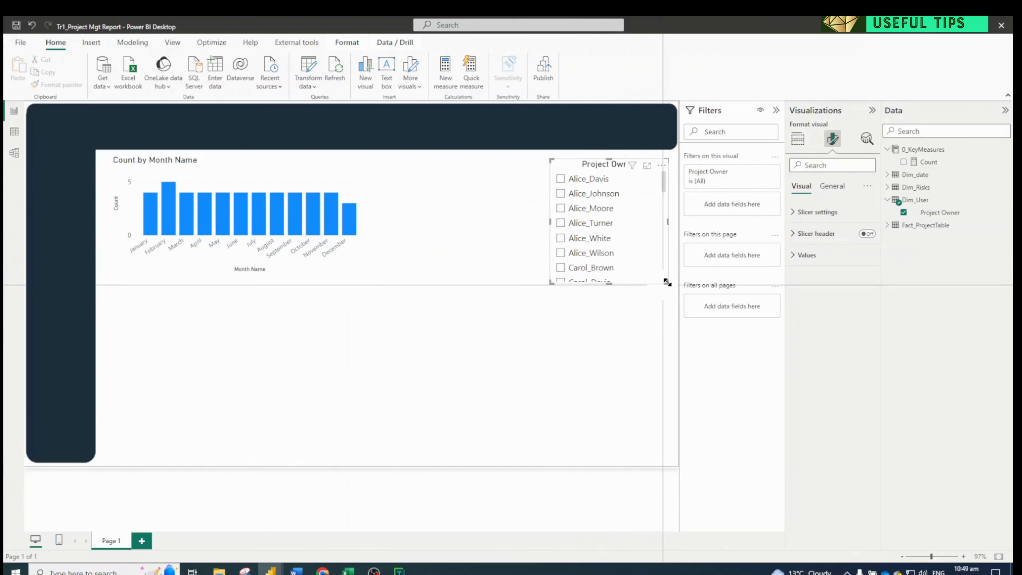
pyautogui.moveTo(666, 283); pyautogui.dragTo(668, 313)
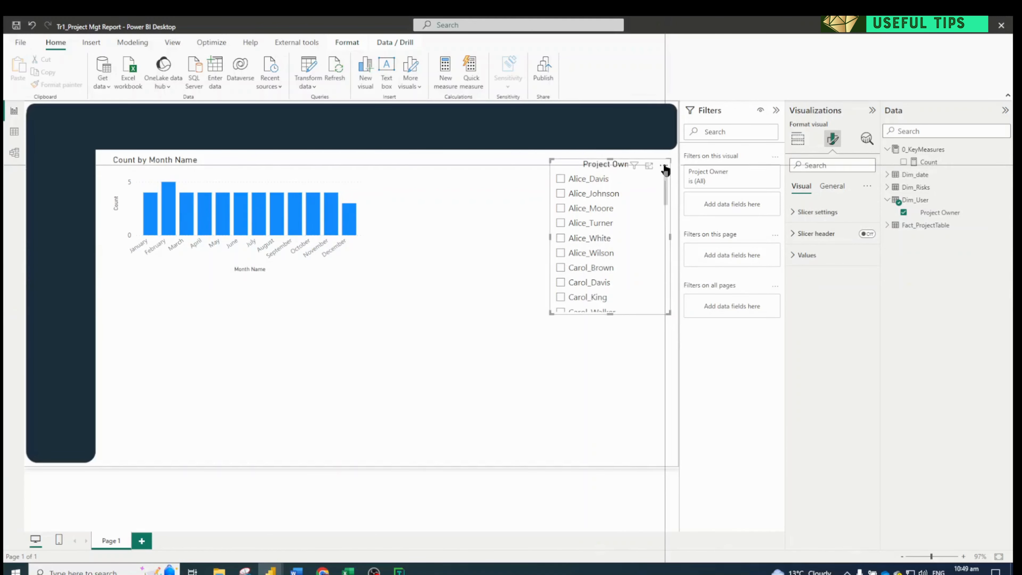
# Enable the search box in the Project Owner slicer
pyautogui.click(663, 166)
pyautogui.click(695, 179)
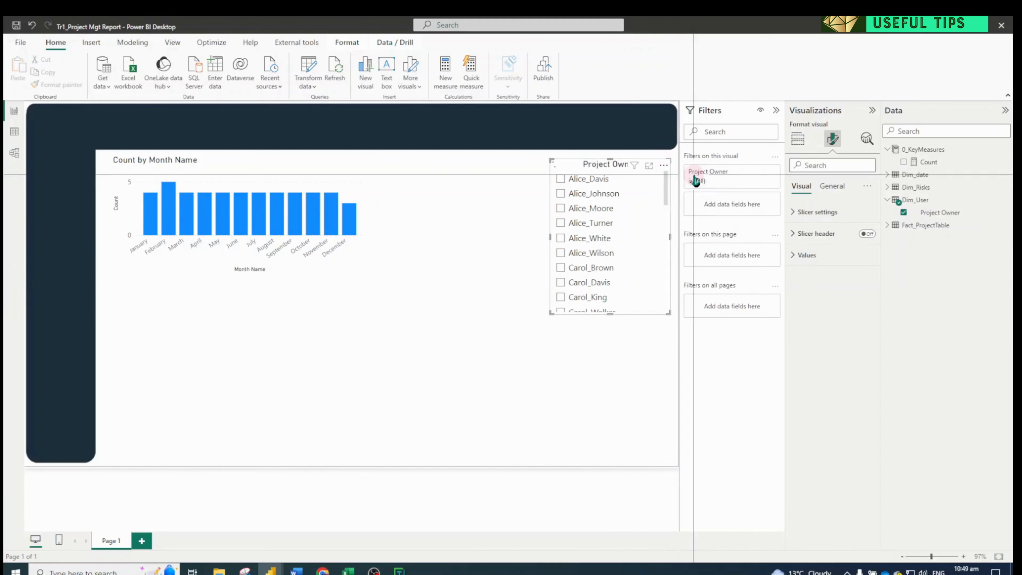
pyautogui.click(579, 175)
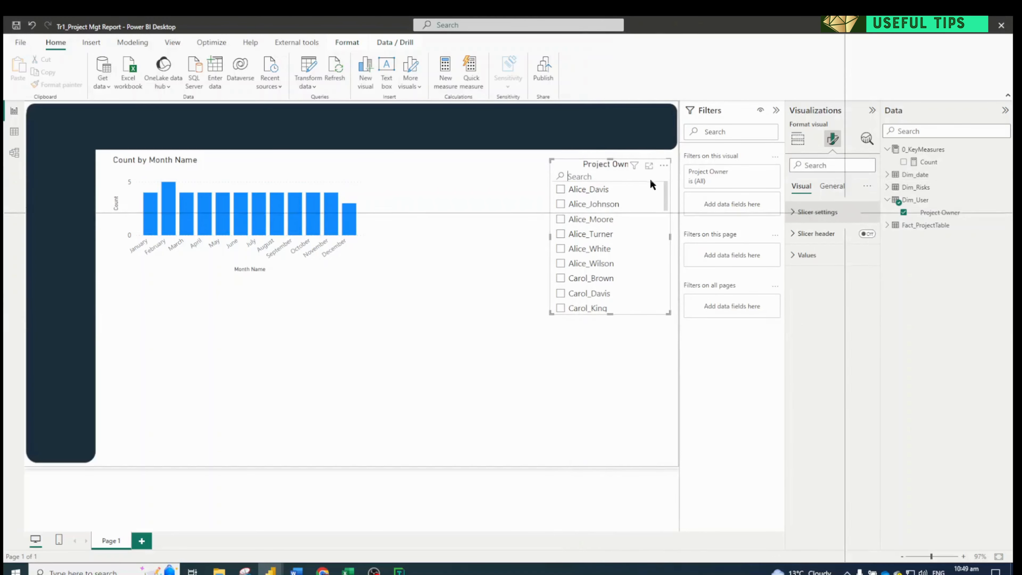
pyautogui.click(522, 163)
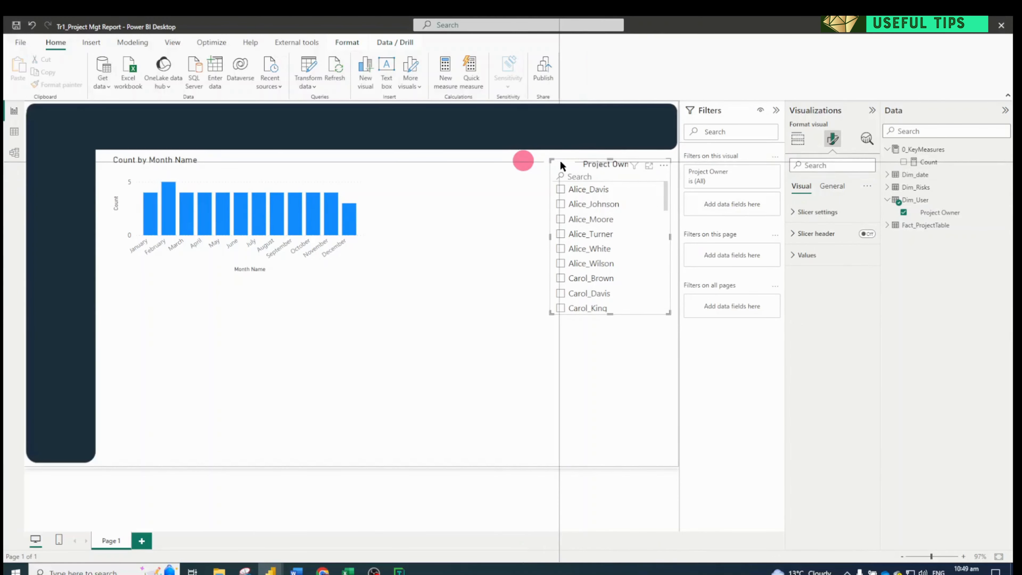
# Duplicate the Project Owner slicer, shorten both slicers and stack them along the white area's right edge
pyautogui.click(577, 339)
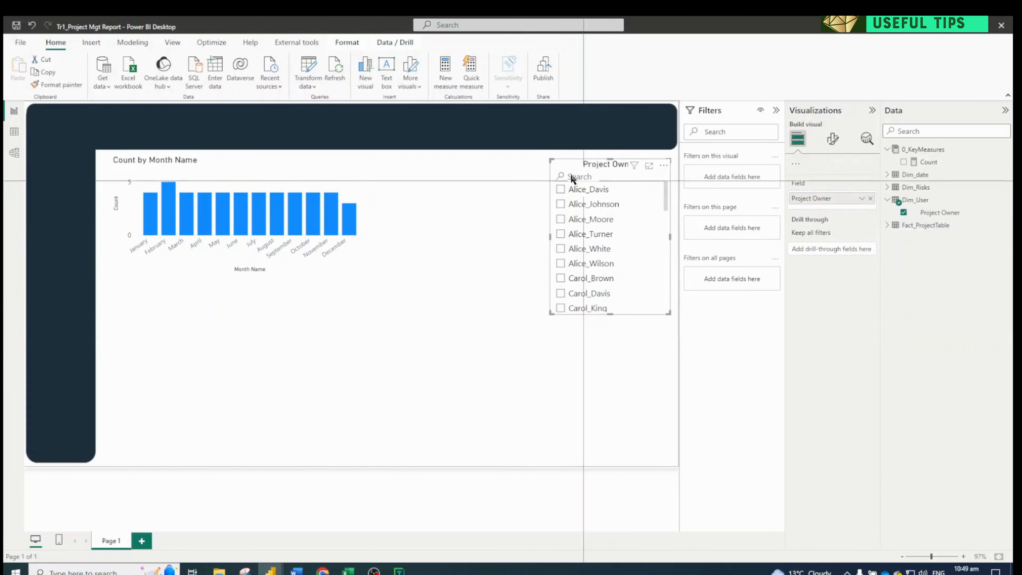
pyautogui.click(573, 274)
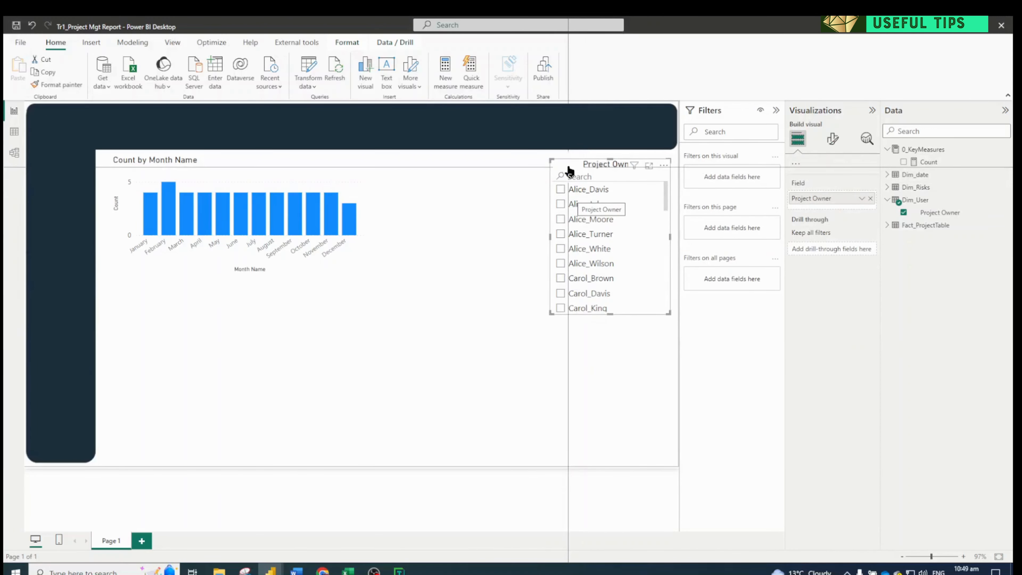
pyautogui.moveTo(570, 164); pyautogui.dragTo(578, 268)
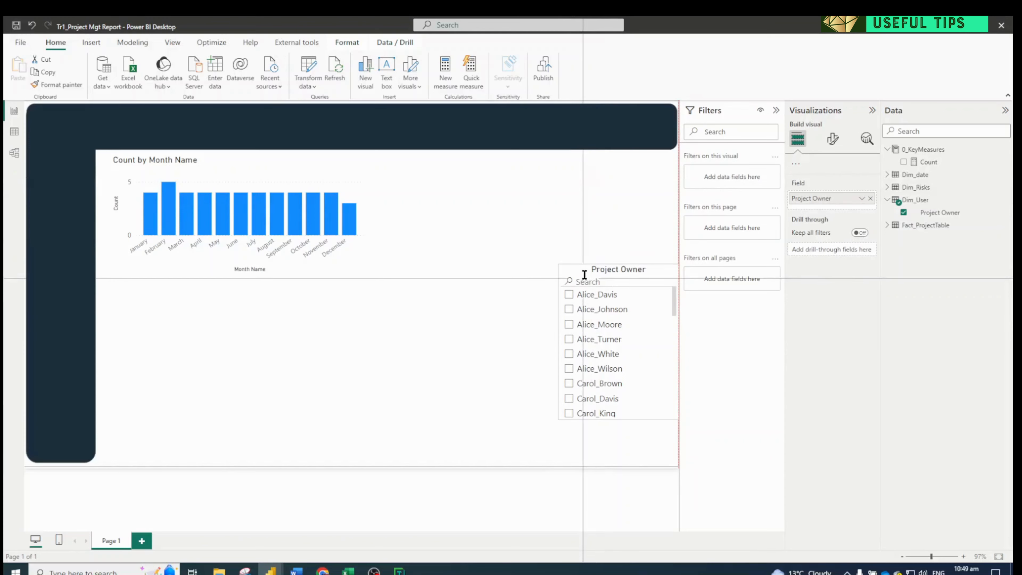
pyautogui.moveTo(597, 275); pyautogui.dragTo(597, 264)
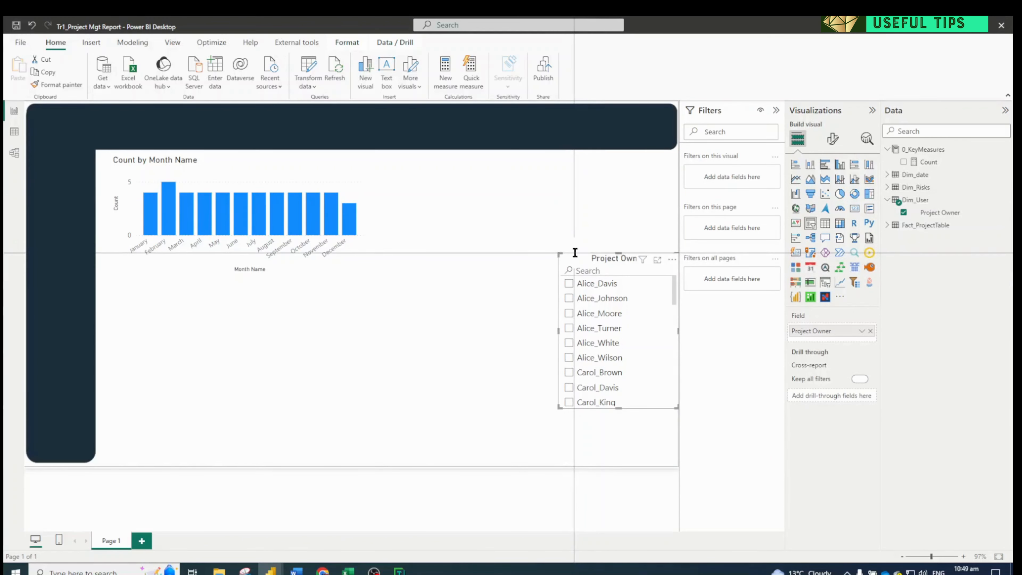
pyautogui.moveTo(602, 266); pyautogui.dragTo(598, 167)
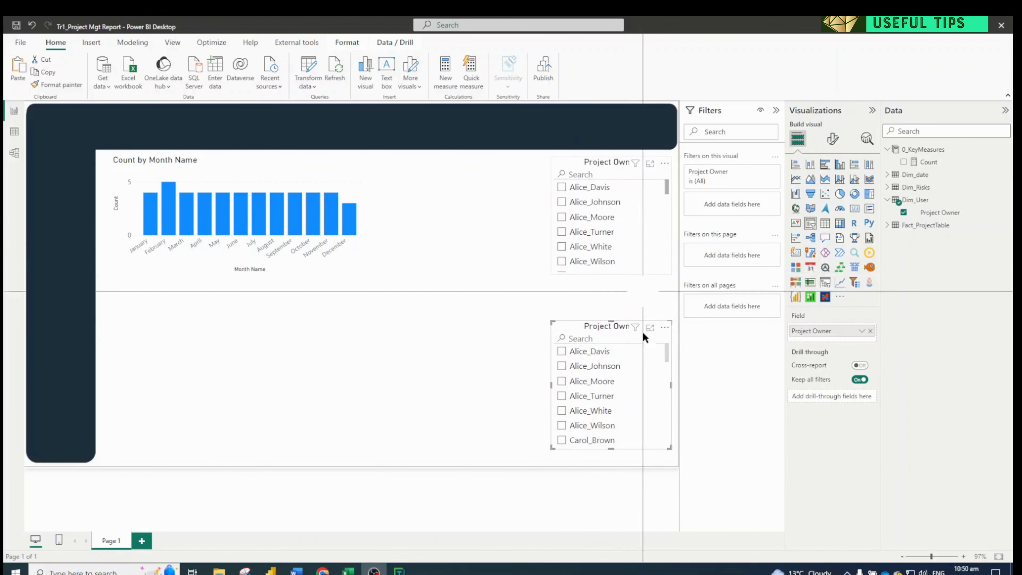
# Replace the upper slicer's field with Risk from Dim_Risks
pyautogui.click(594, 163)
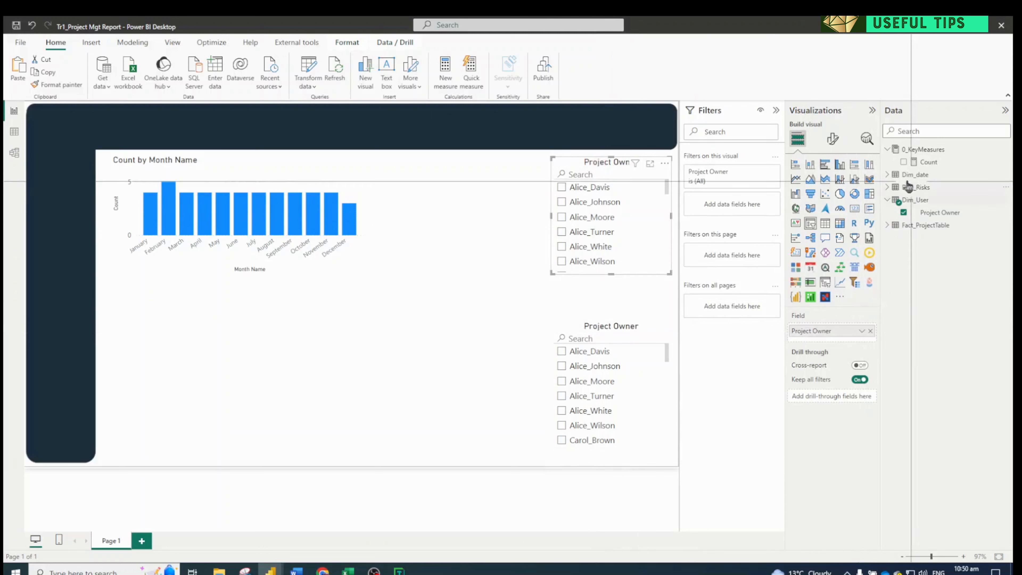
pyautogui.moveTo(924, 200); pyautogui.dragTo(868, 336)
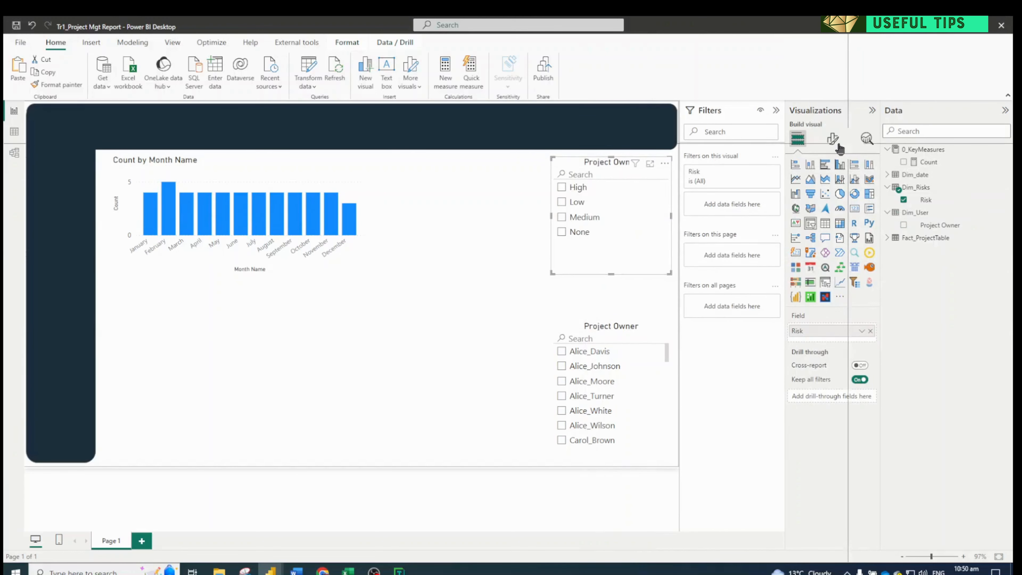
# Change the upper slicer's title text to Risk
pyautogui.click(834, 141)
pyautogui.click(831, 185)
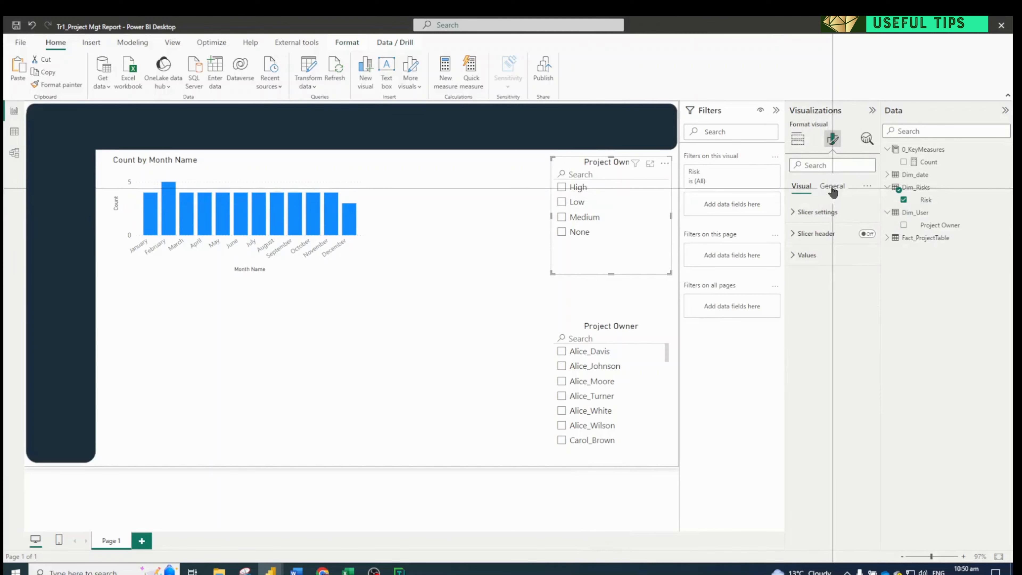
pyautogui.click(812, 233)
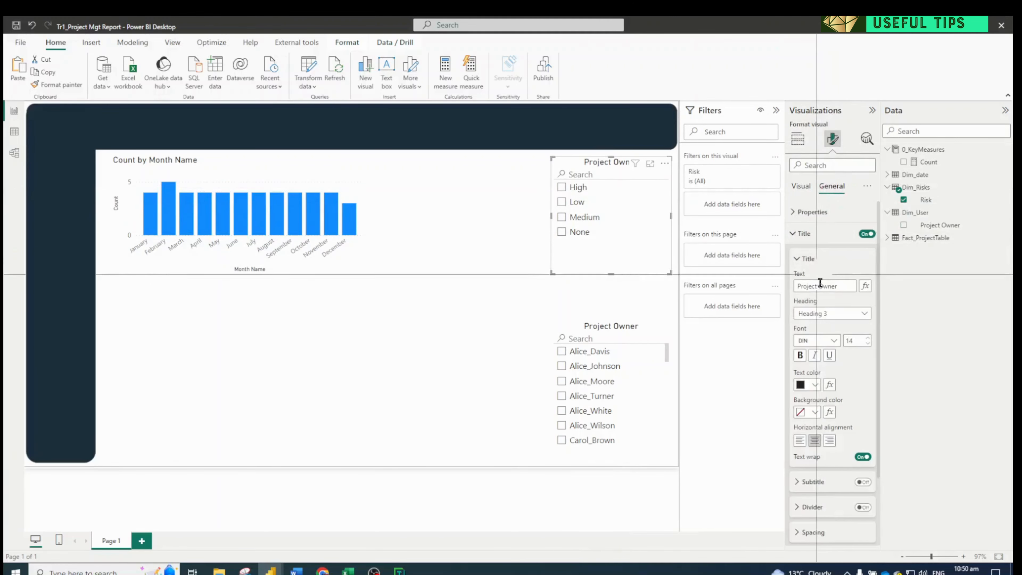
pyautogui.click(838, 286)
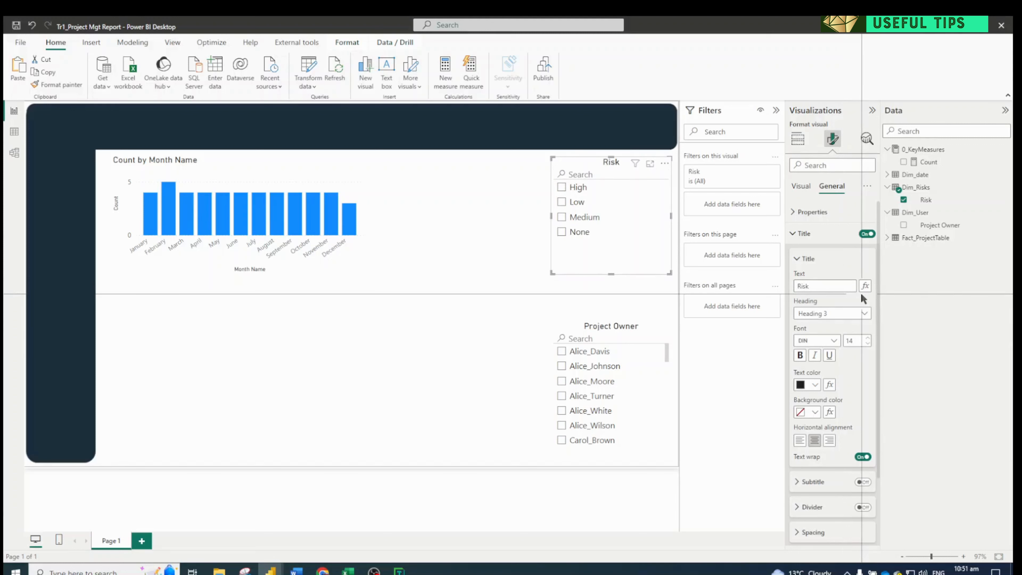
# Append a lightning bolt emoji to the Risk slicer's title, finding it with the emoji search "dang"
pyautogui.press('super+period')
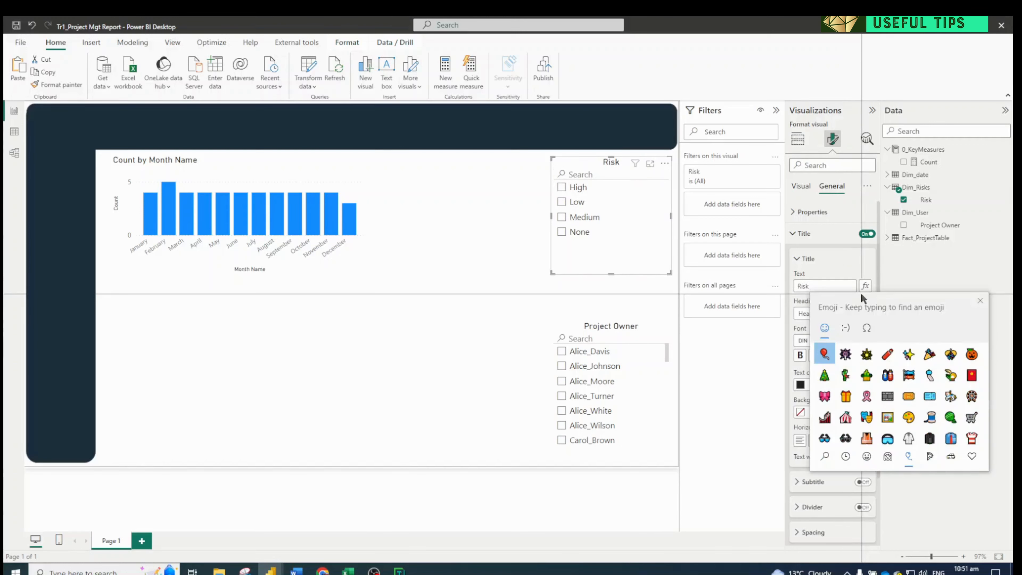
pyautogui.write('risk')
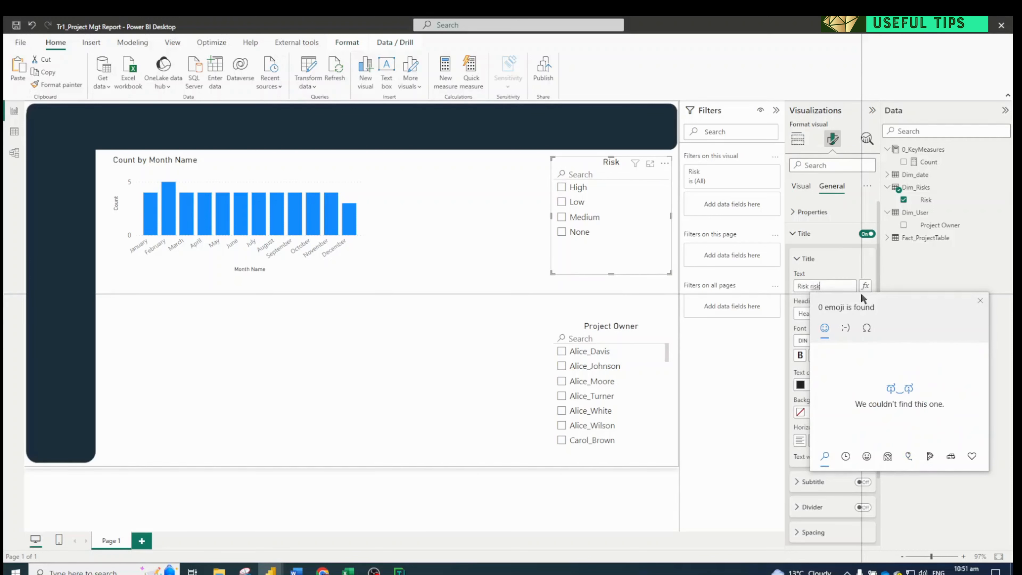
pyautogui.press('BackSpace')
pyautogui.press('BackSpace')
pyautogui.press('BackSpace')
pyautogui.press('BackSpace')
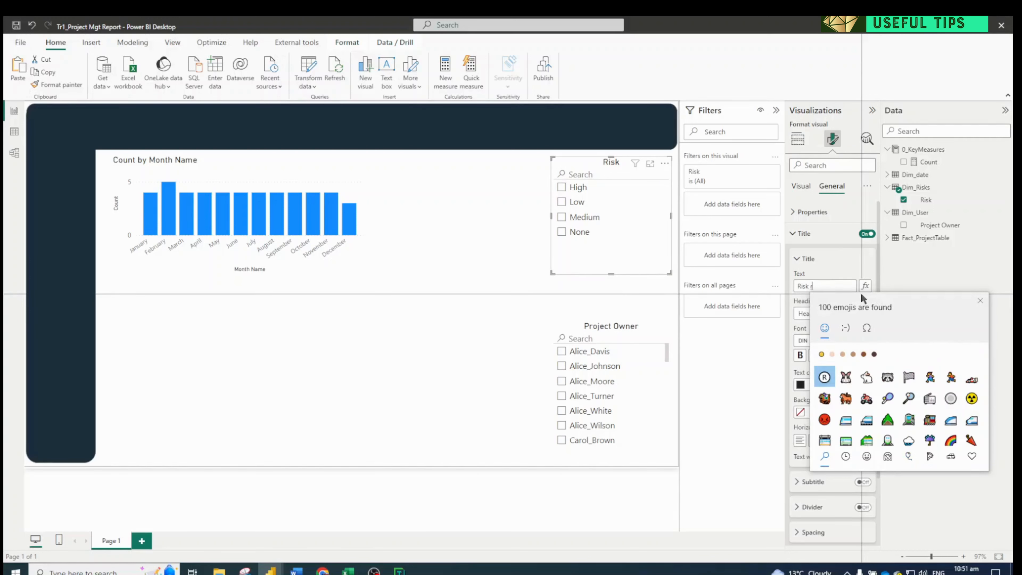
pyautogui.write('dan')
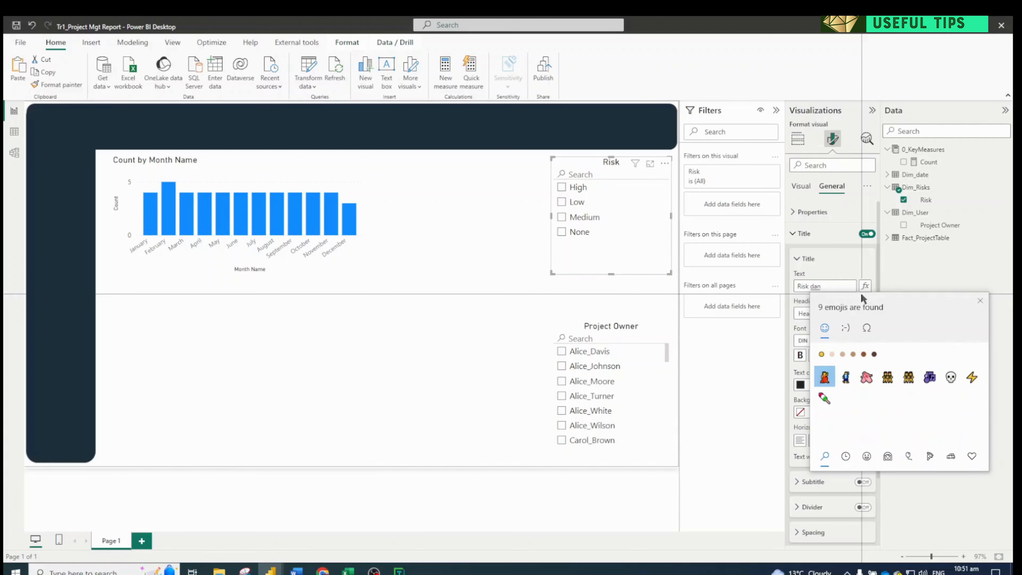
pyautogui.write('g')
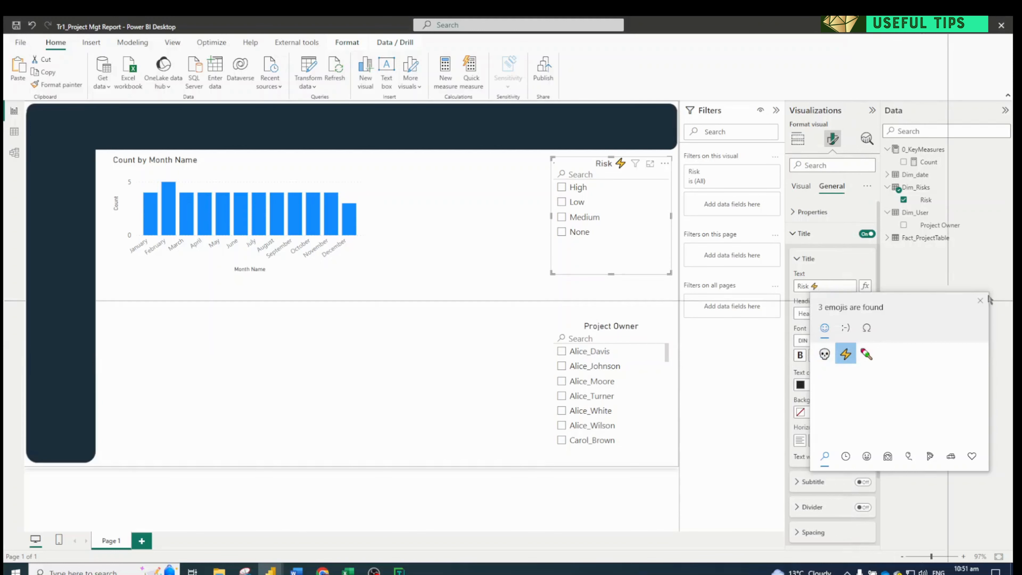
pyautogui.click(980, 300)
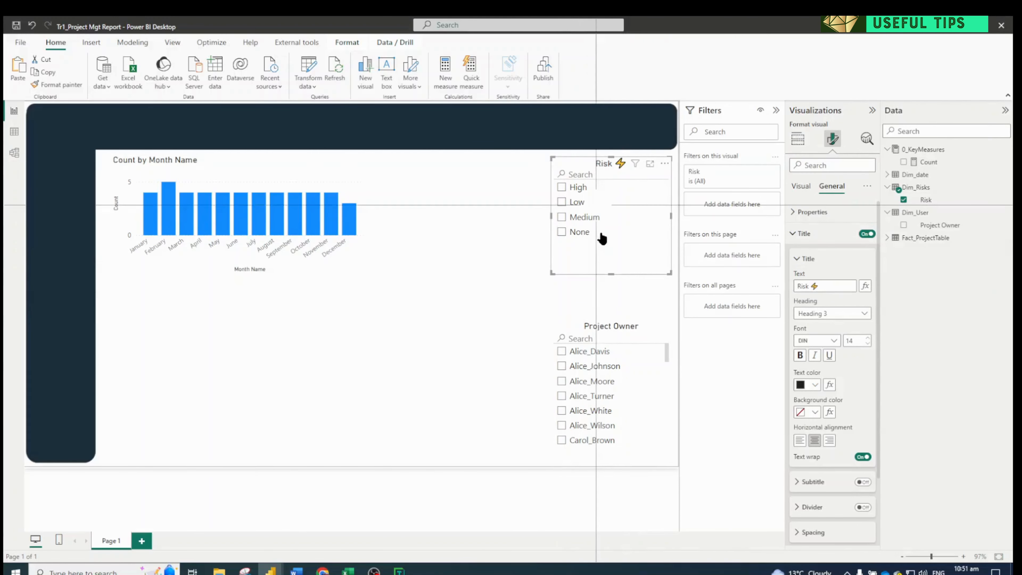
# Move the Project Owner slicer slightly up, closer to the Risk slicer
pyautogui.click(599, 324)
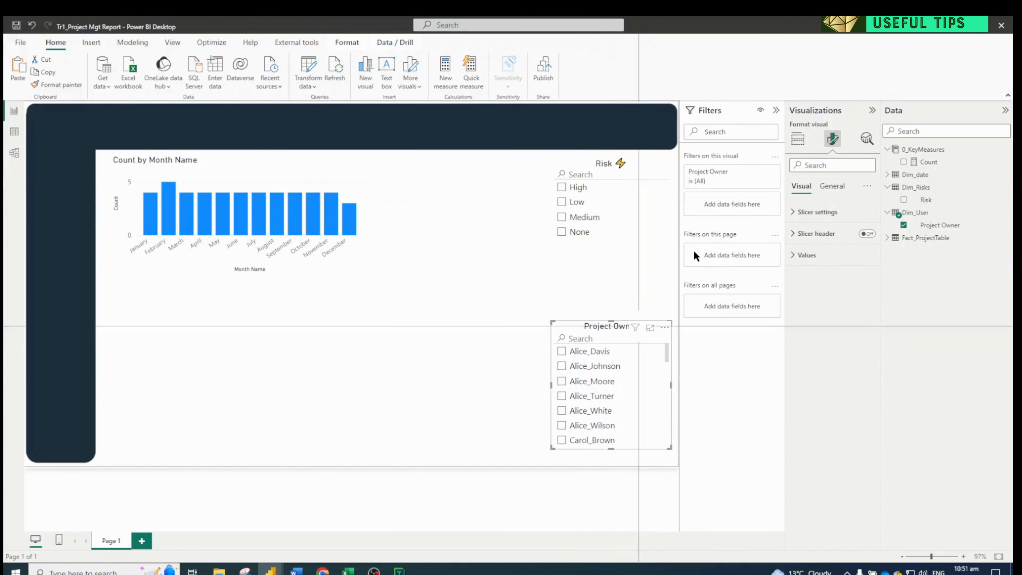
pyautogui.click(574, 163)
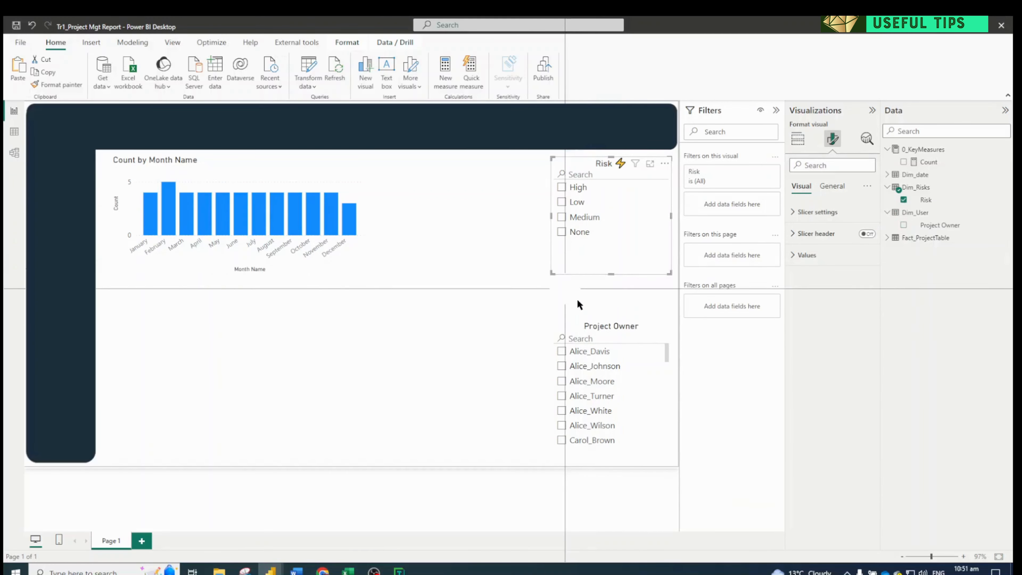
pyautogui.moveTo(603, 328); pyautogui.dragTo(603, 310)
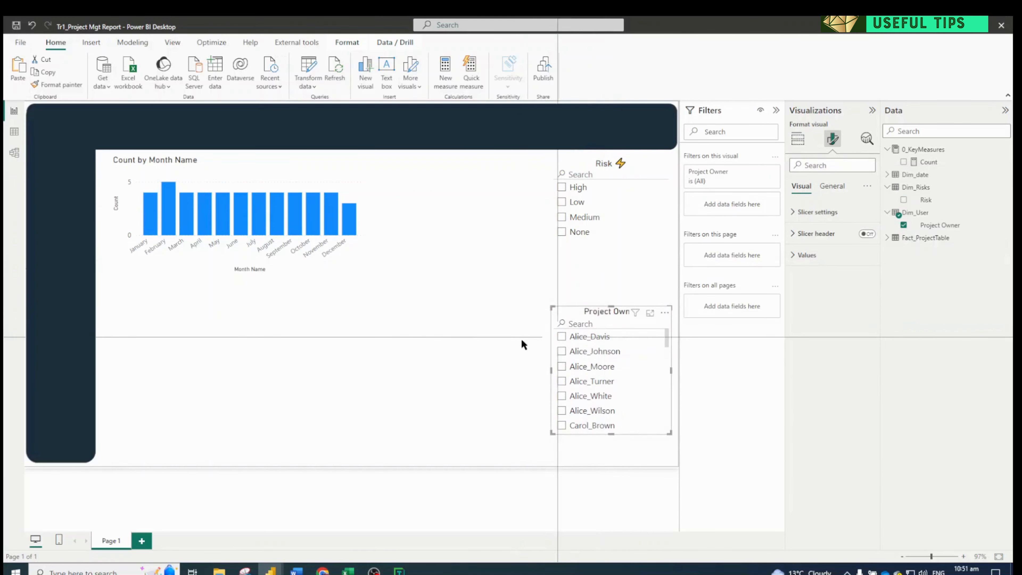
# Create a table below the column chart with Mitigations from Fact_ProjectTable and the Count measure
pyautogui.click(360, 259)
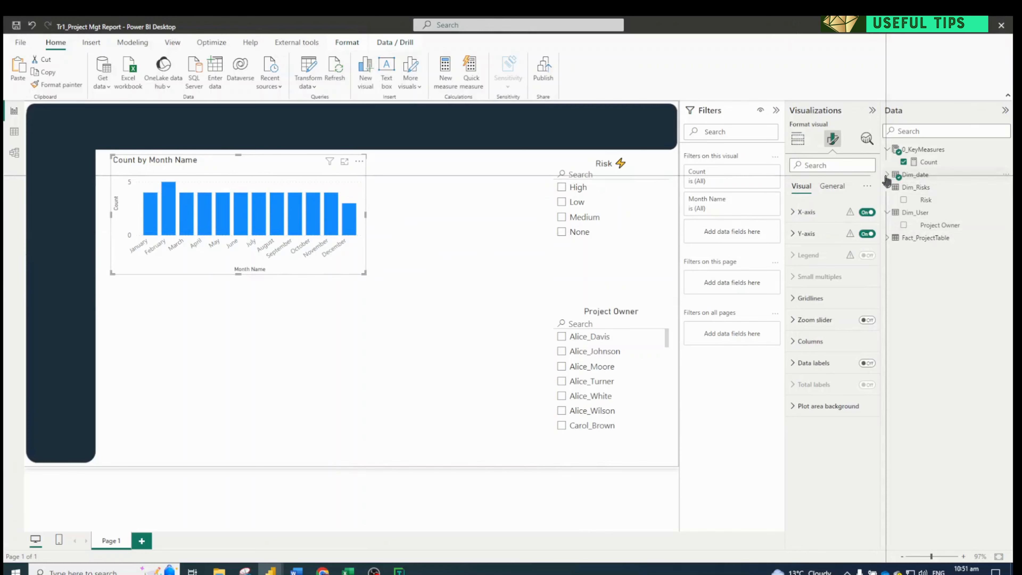
pyautogui.click(887, 237)
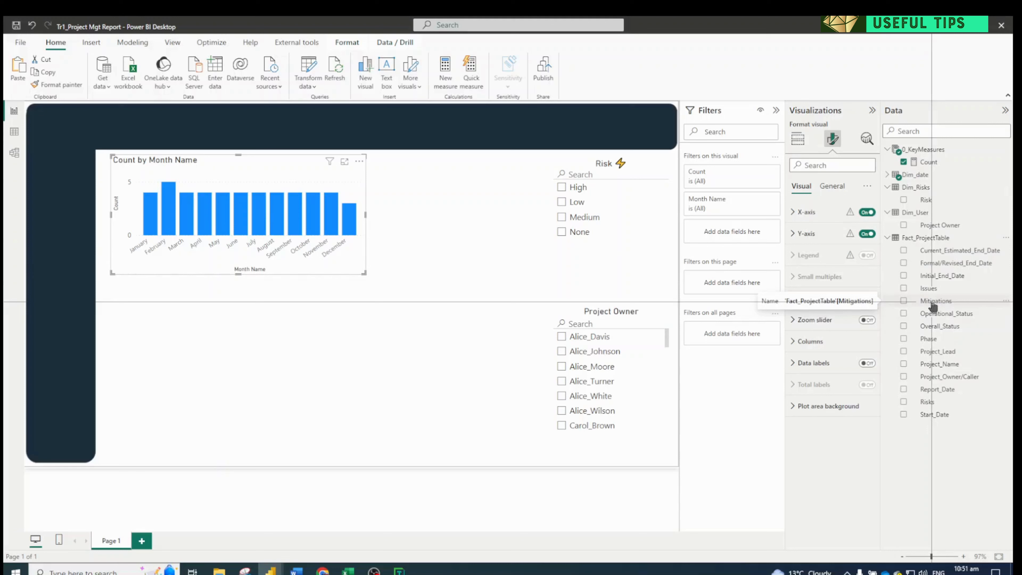
pyautogui.moveTo(932, 306); pyautogui.dragTo(305, 330)
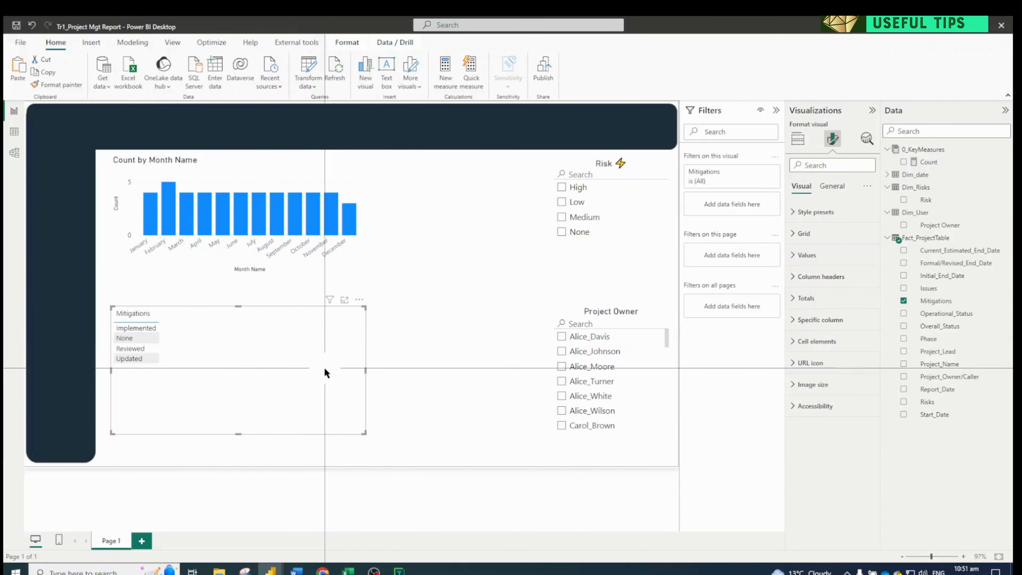
pyautogui.moveTo(351, 362); pyautogui.dragTo(384, 353)
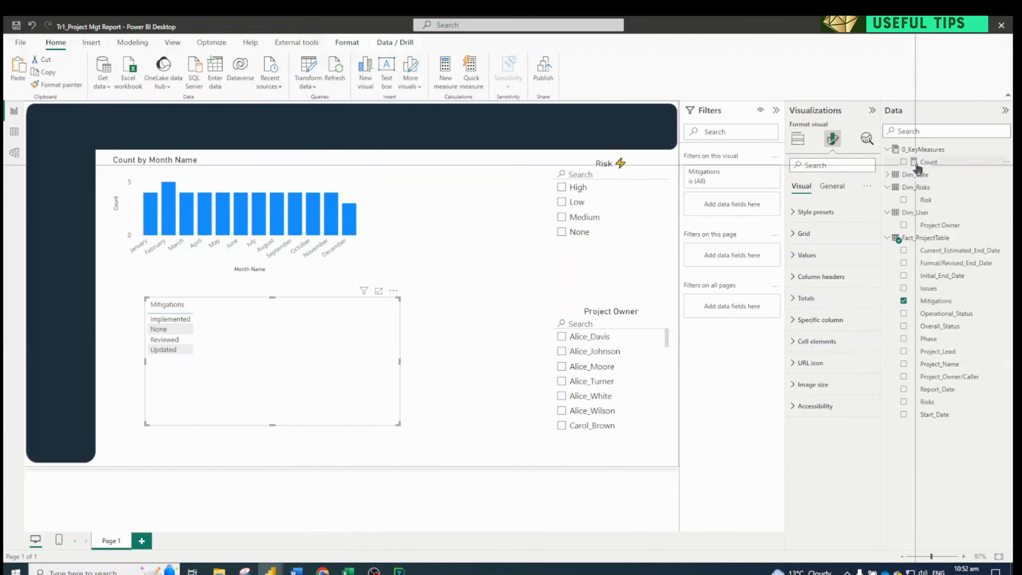
pyautogui.moveTo(869, 199); pyautogui.dragTo(295, 330)
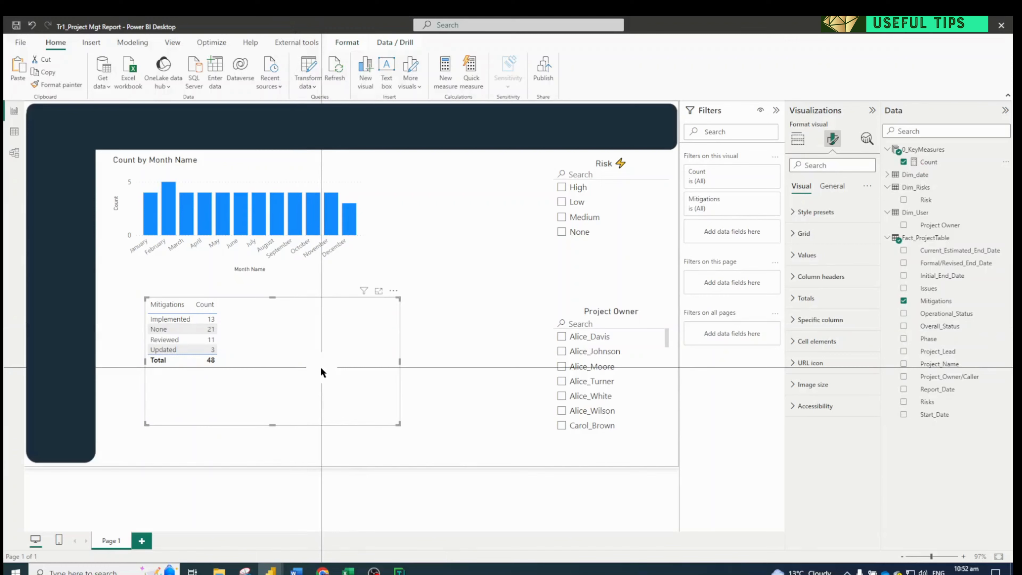
# Convert the Mitigations table to a pie chart and align it directly beneath the column chart
pyautogui.click(797, 138)
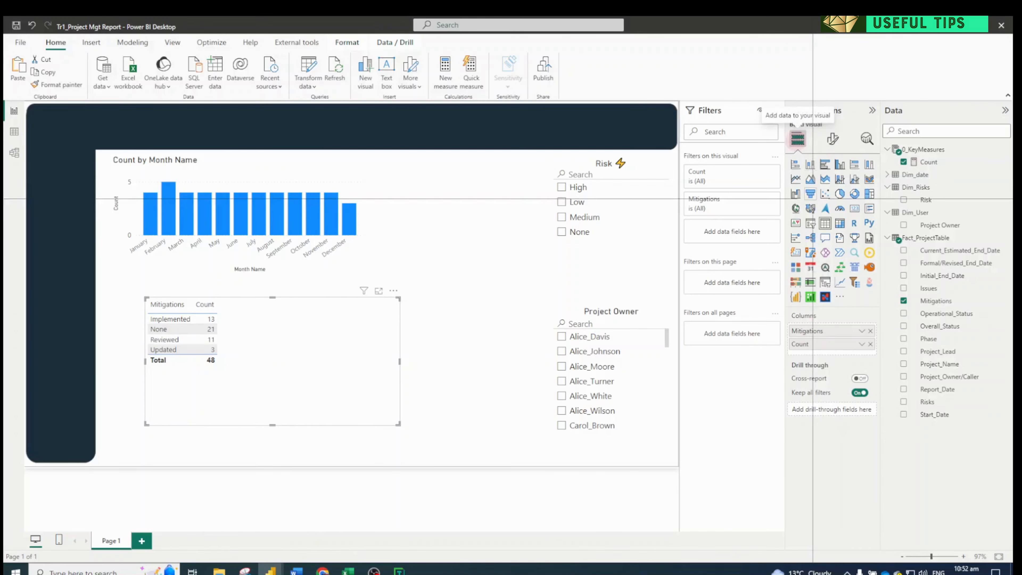
pyautogui.click(810, 164)
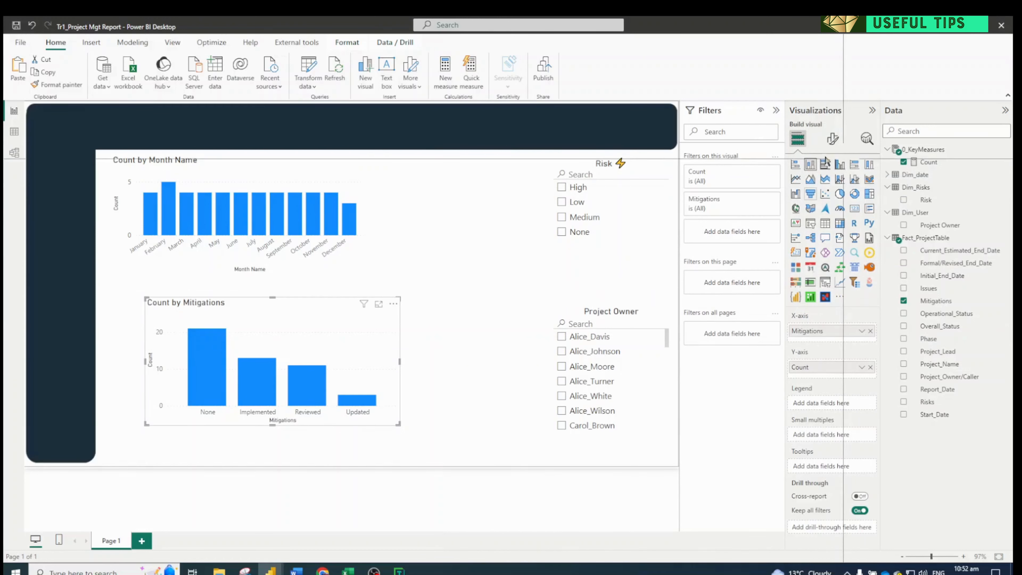
pyautogui.click(840, 195)
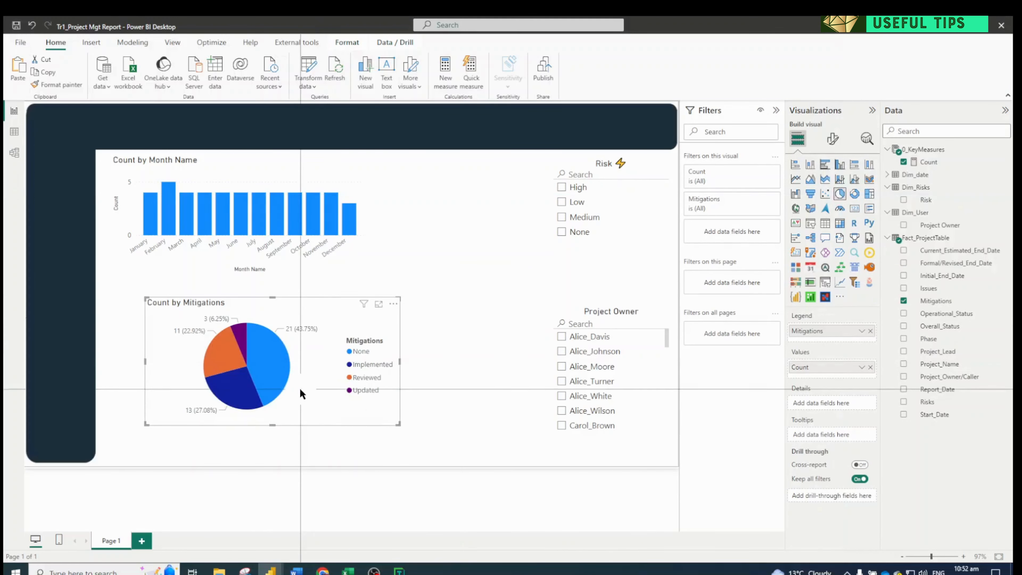
pyautogui.moveTo(300, 389); pyautogui.dragTo(269, 393)
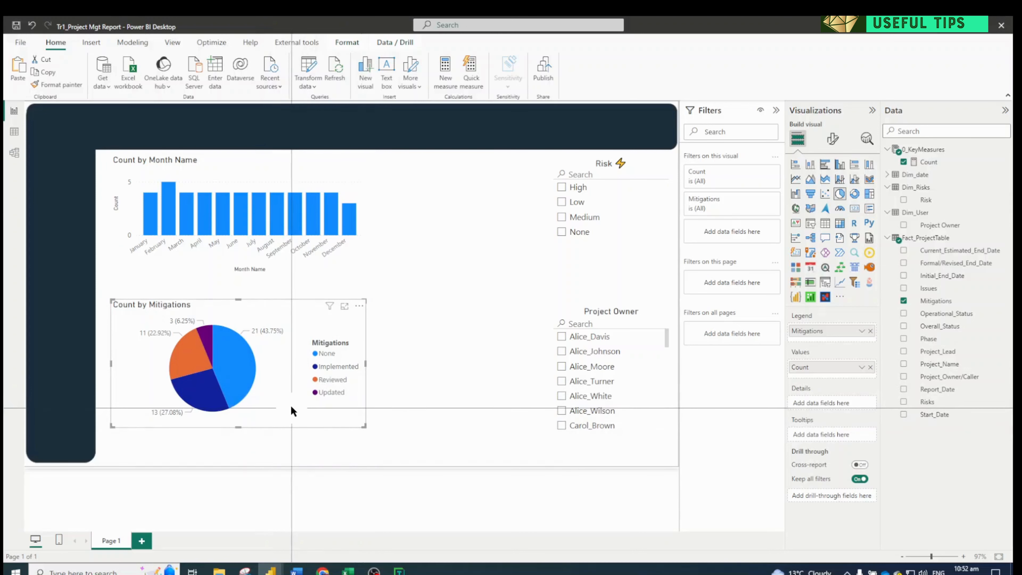
# Set the Implemented slice of the Mitigations pie chart to the custom blue #116A9E
pyautogui.click(829, 140)
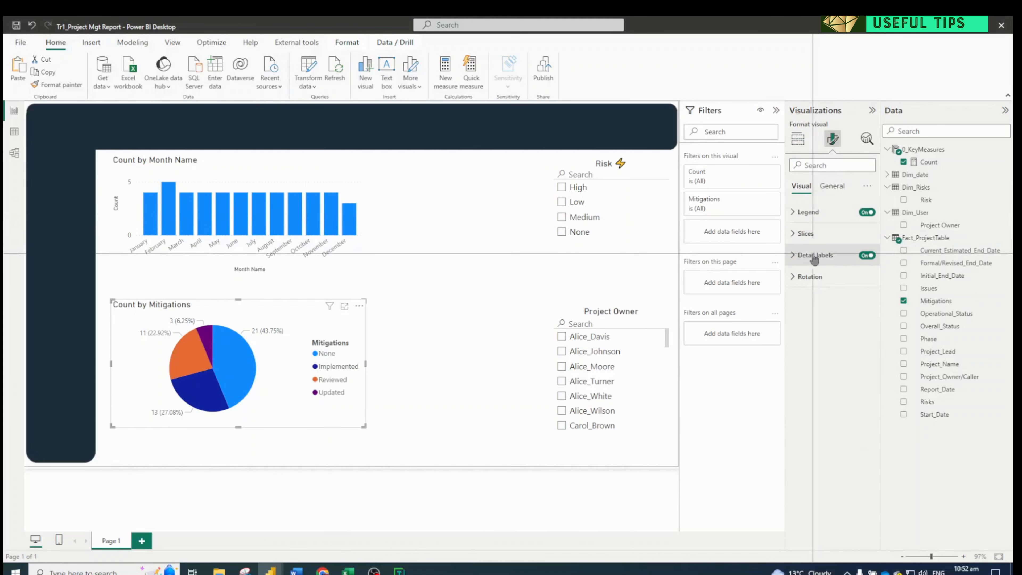
pyautogui.click(813, 256)
pyautogui.click(814, 232)
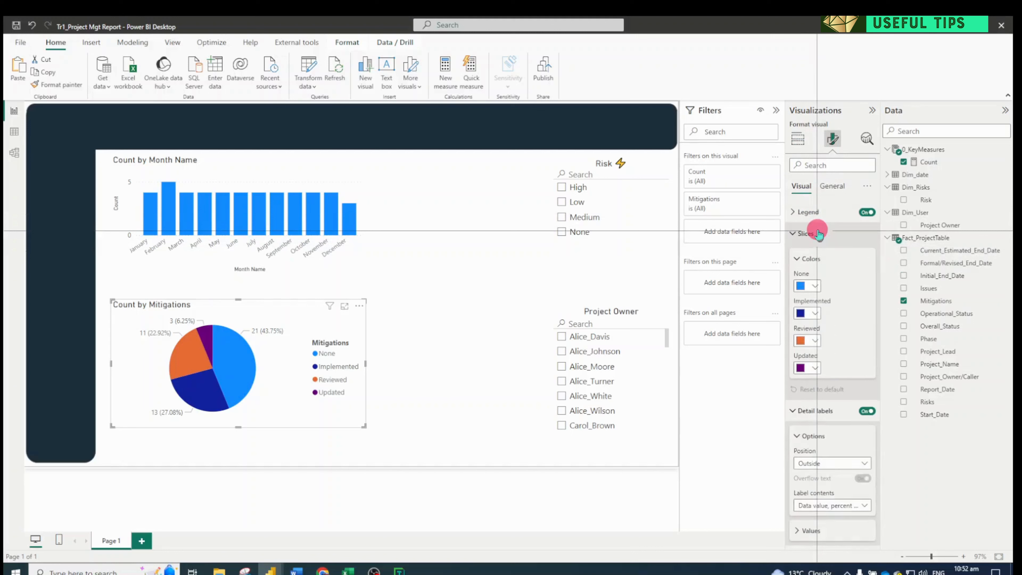
pyautogui.click(815, 314)
pyautogui.click(825, 495)
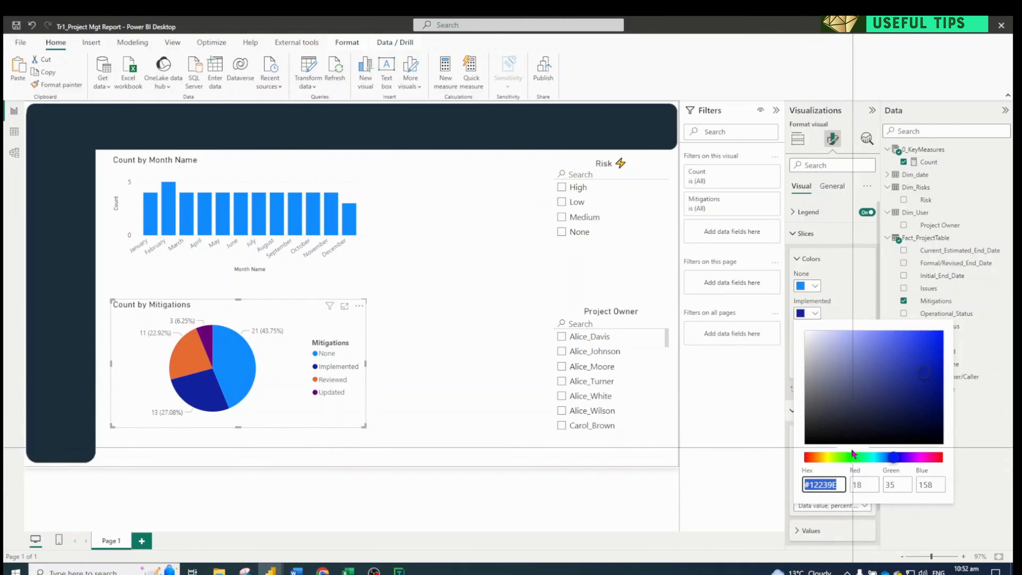
pyautogui.click(851, 456)
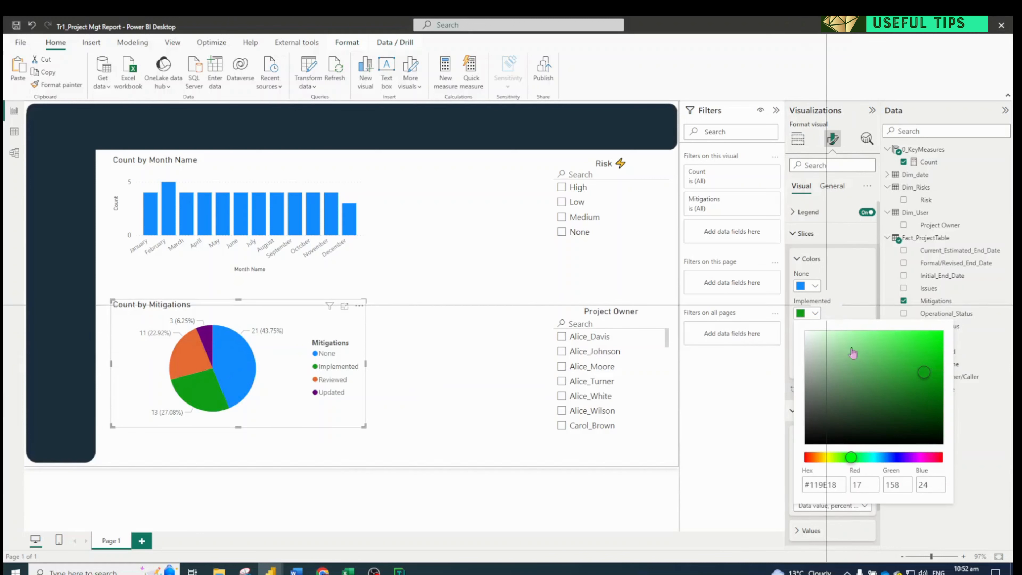
pyautogui.click(881, 457)
pyautogui.click(814, 285)
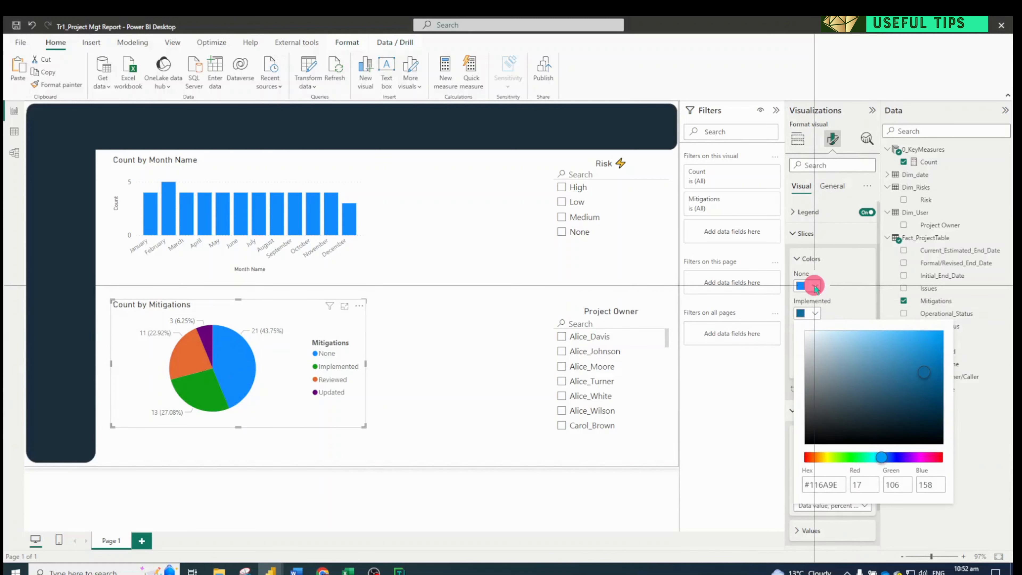
# Set the None slice of the pie chart to a dark red theme color
pyautogui.click(815, 285)
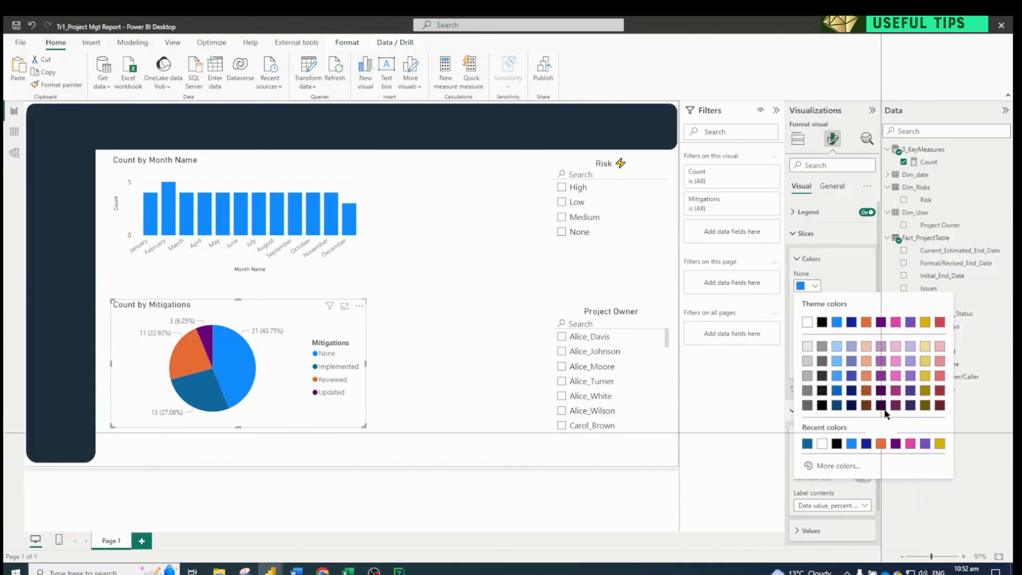
pyautogui.click(940, 390)
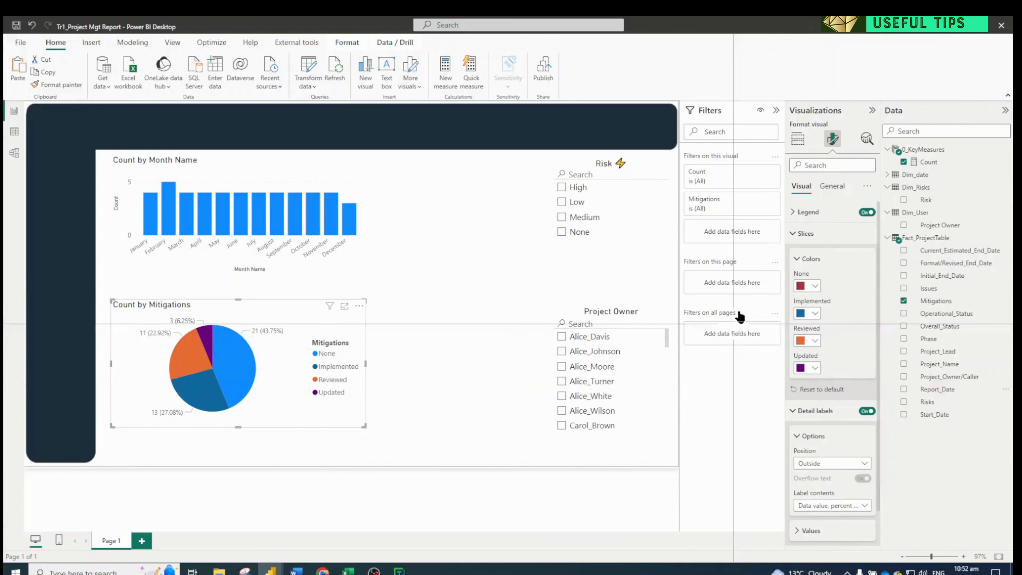
pyautogui.click(814, 341)
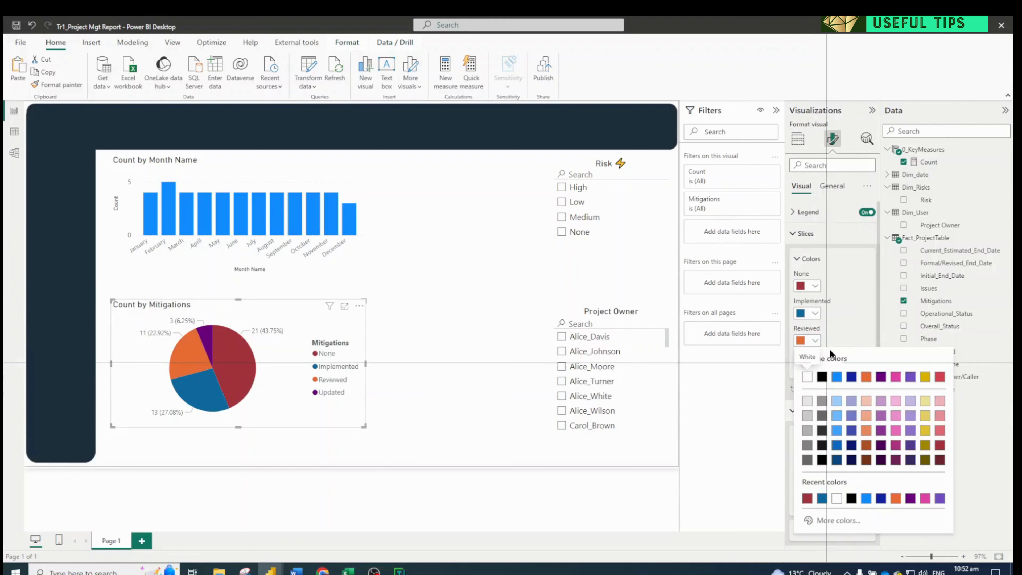
pyautogui.click(814, 285)
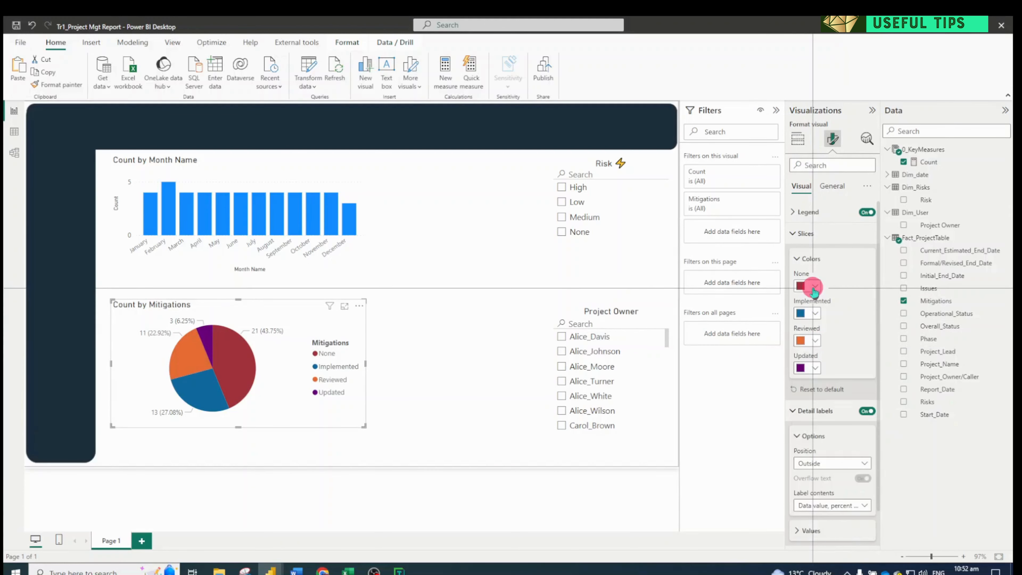
# Give the None slice of the pie chart a custom bright red color
pyautogui.click(813, 286)
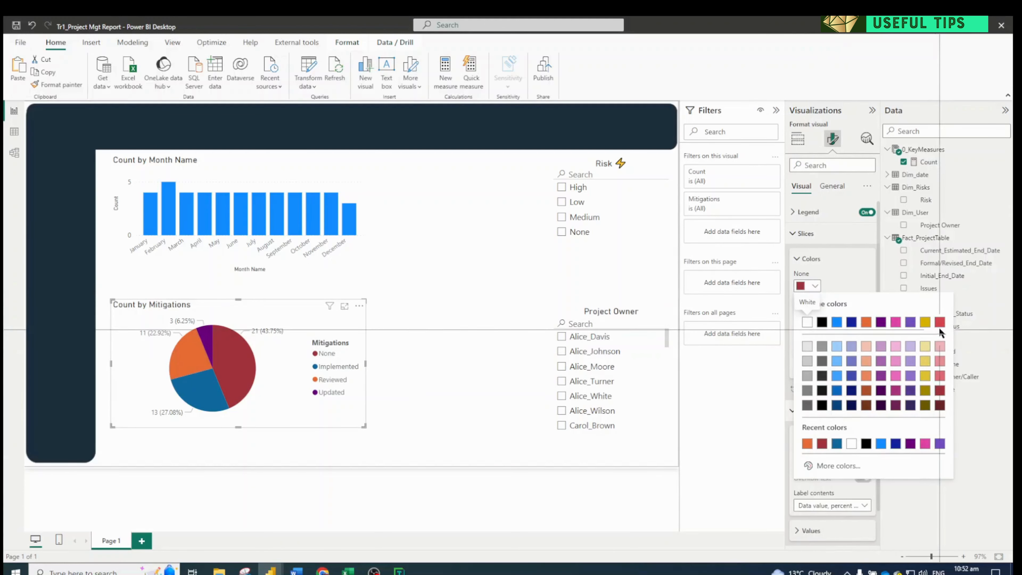
pyautogui.click(838, 466)
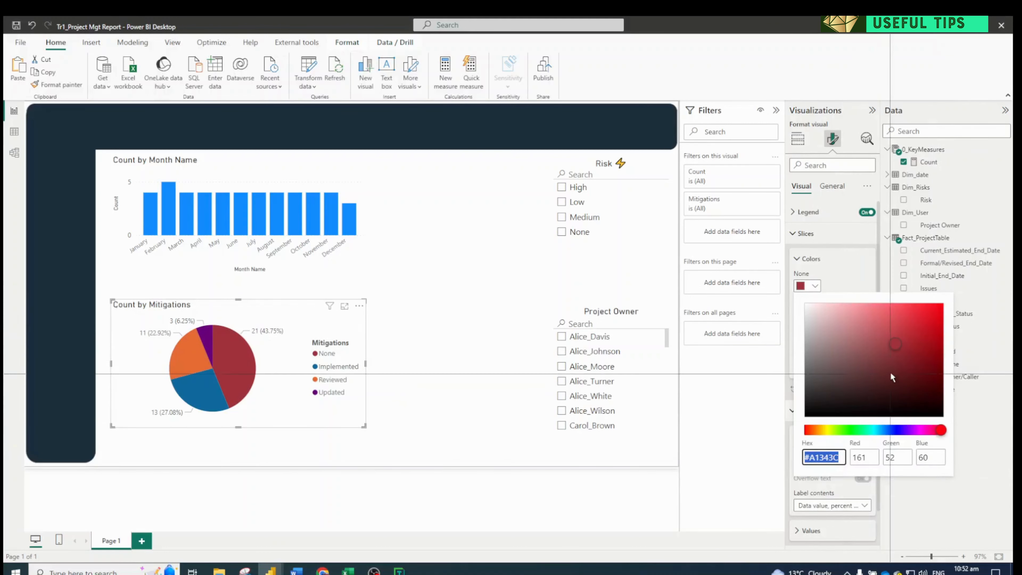
pyautogui.moveTo(929, 329); pyautogui.dragTo(939, 303)
pyautogui.click(836, 285)
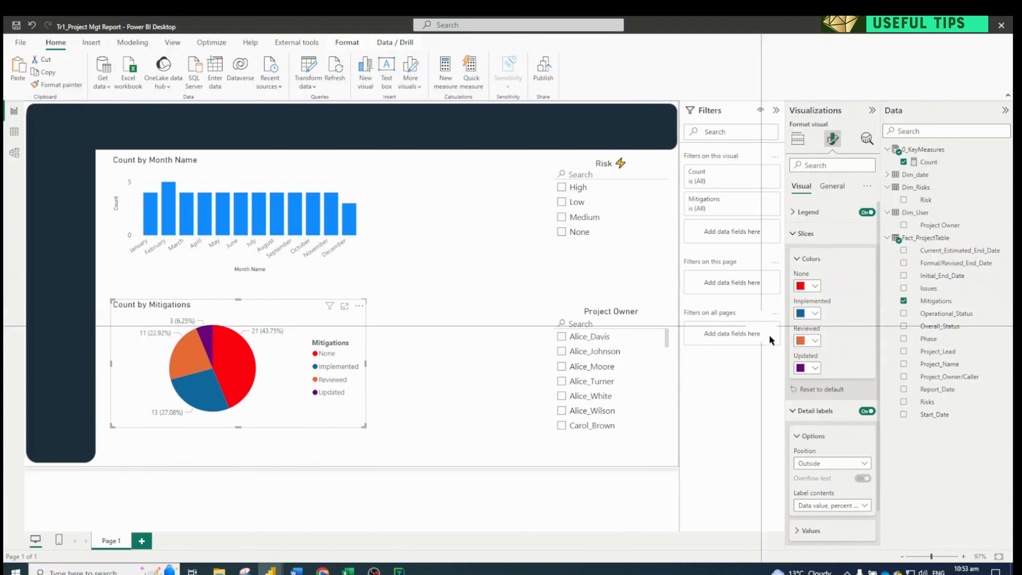
# Set the Updated slice of the Mitigations pie chart to the custom green #23AA11
pyautogui.click(814, 368)
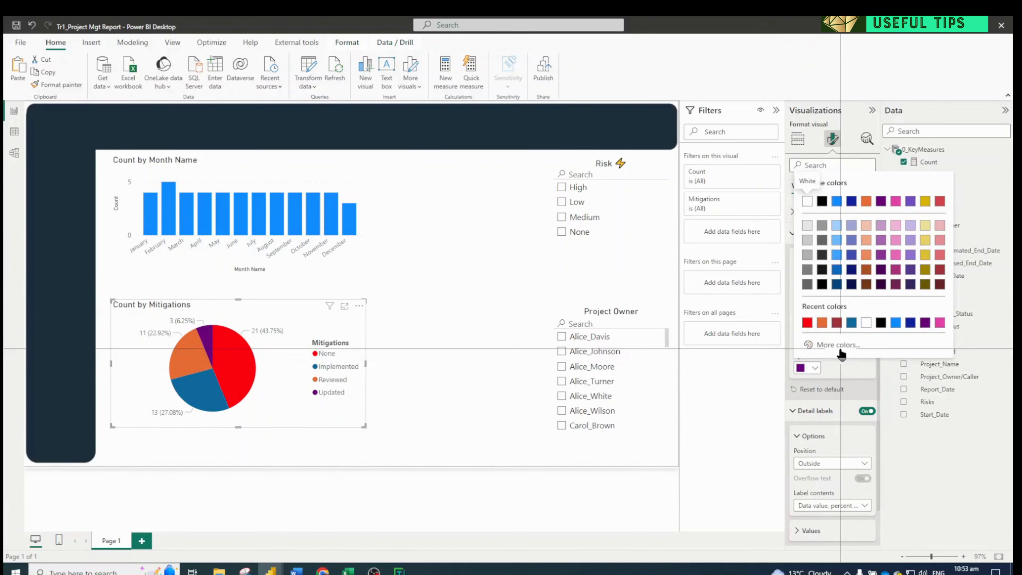
pyautogui.click(840, 345)
pyautogui.click(847, 308)
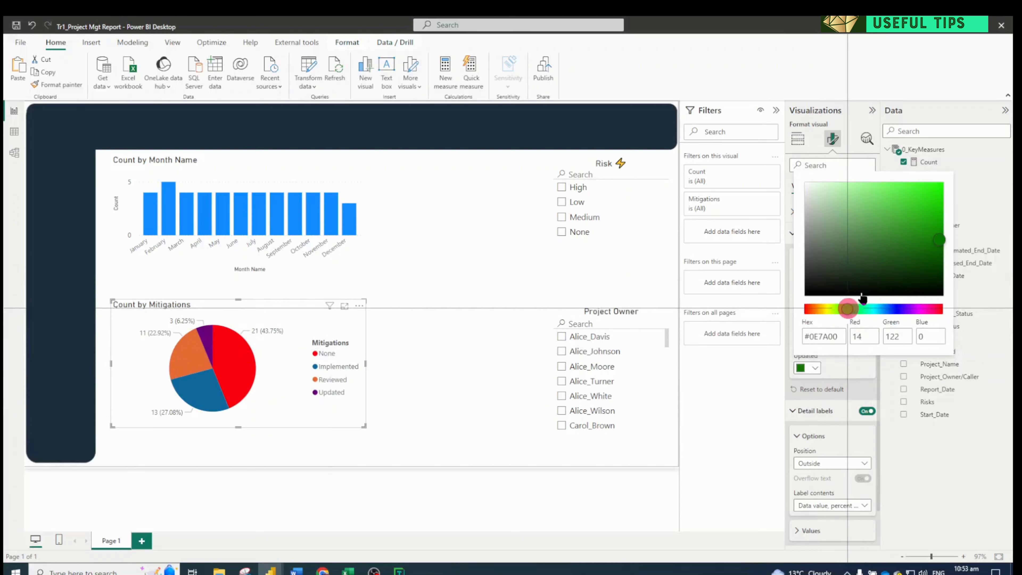
pyautogui.click(928, 220)
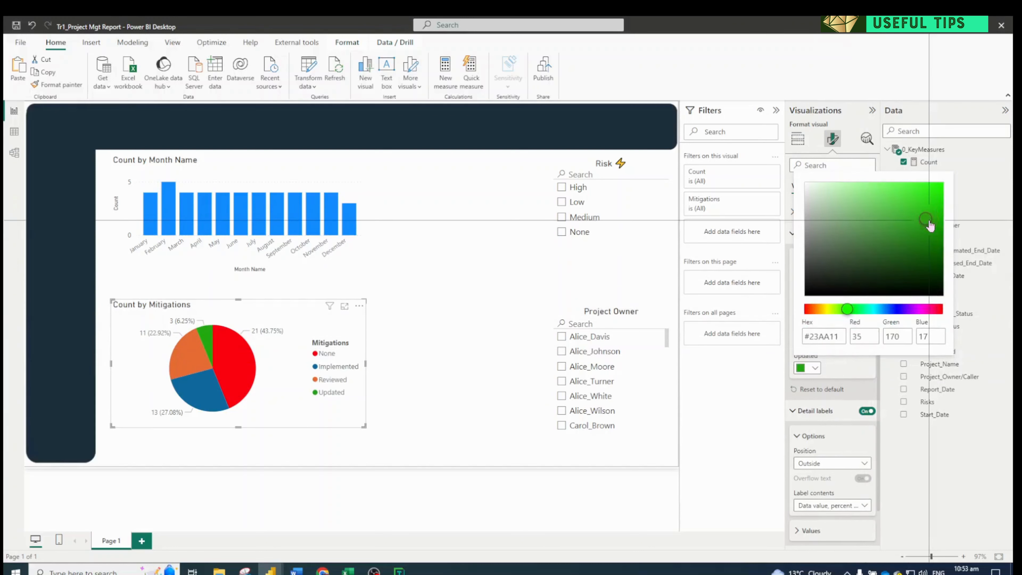
pyautogui.click(859, 372)
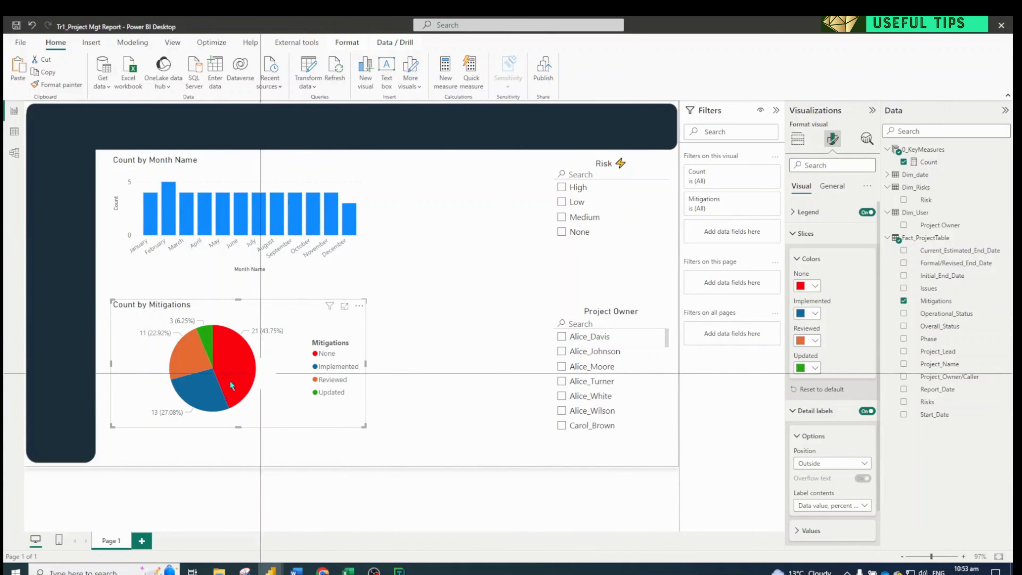
# Shorten the Risk slicer to fit its options and move the Project Owner slicer up directly beneath it
pyautogui.click(236, 370)
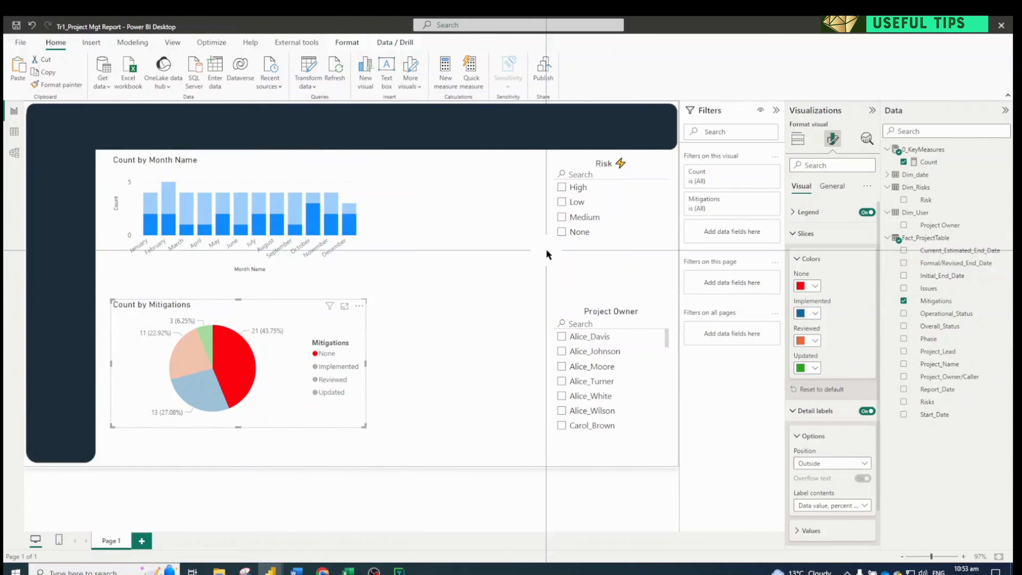
pyautogui.click(565, 161)
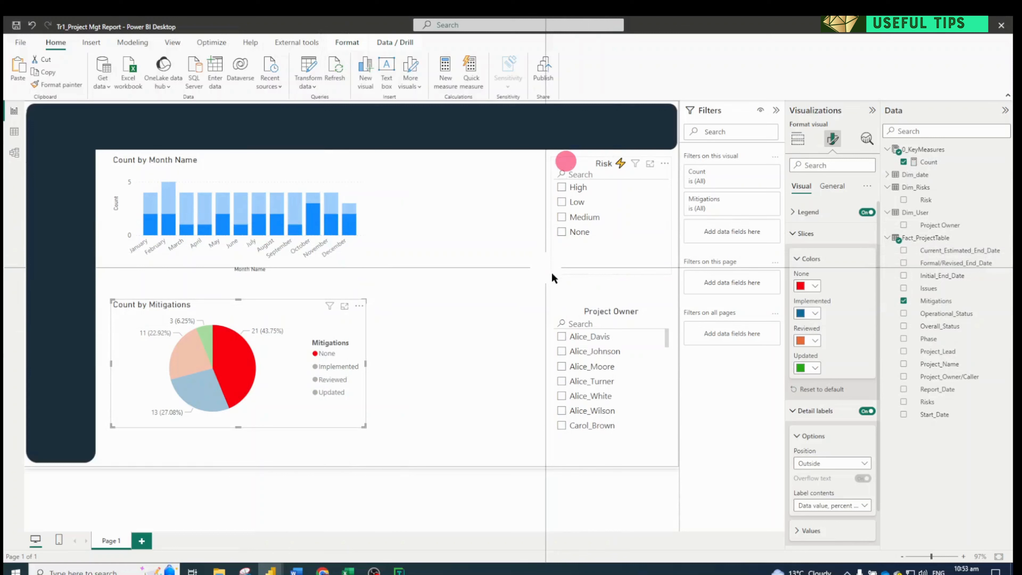
pyautogui.click(576, 163)
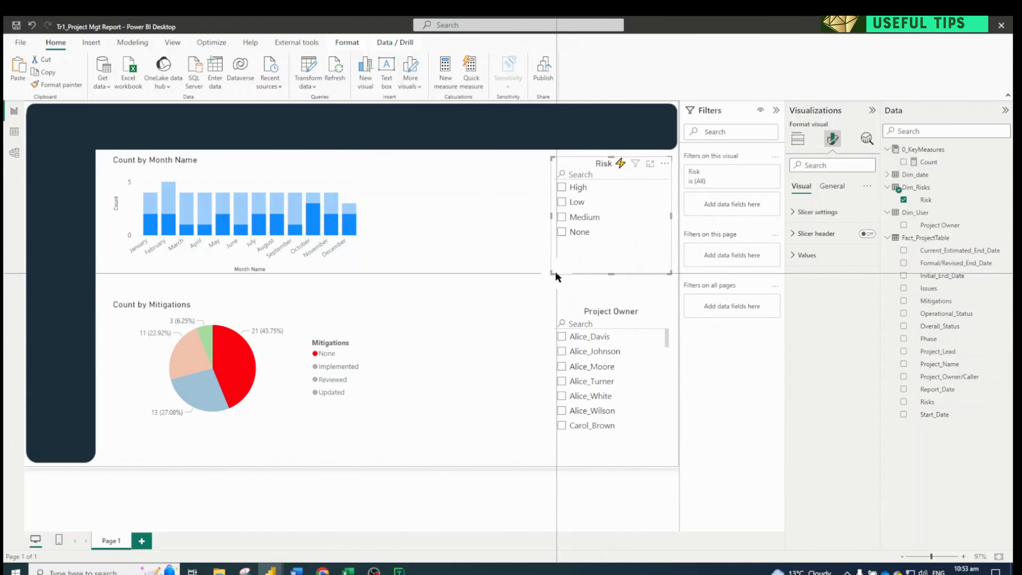
pyautogui.moveTo(611, 274); pyautogui.dragTo(610, 247)
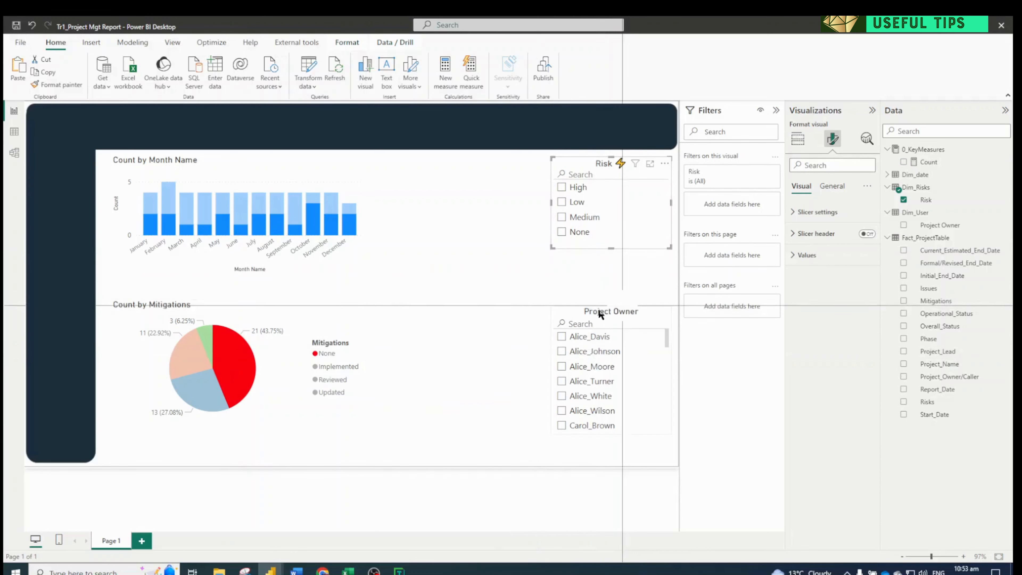
pyautogui.moveTo(592, 310); pyautogui.dragTo(587, 267)
pyautogui.click(293, 389)
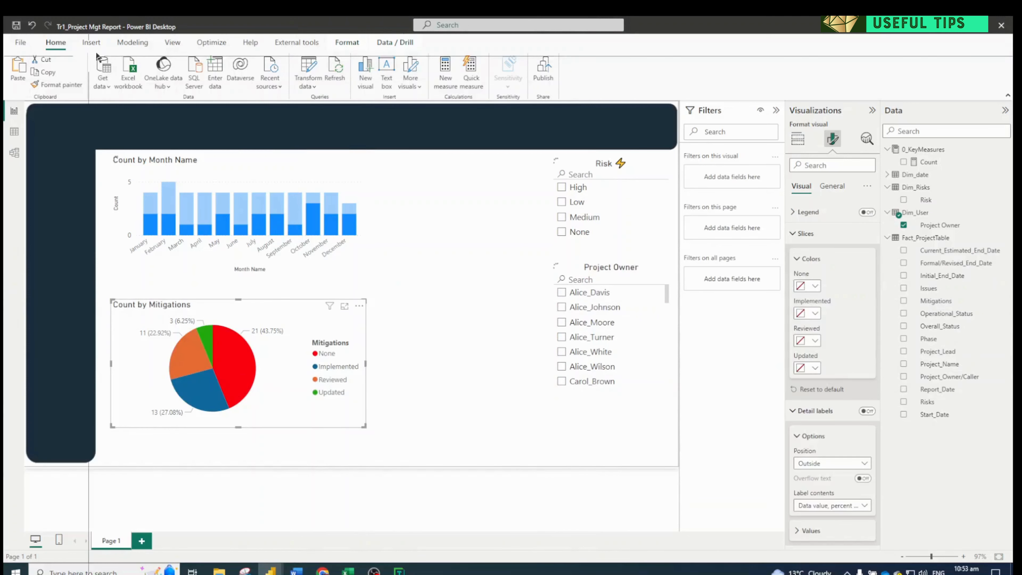
# Customize the current report theme to turn on borders for visuals with a 4 px radius
pyautogui.click(172, 43)
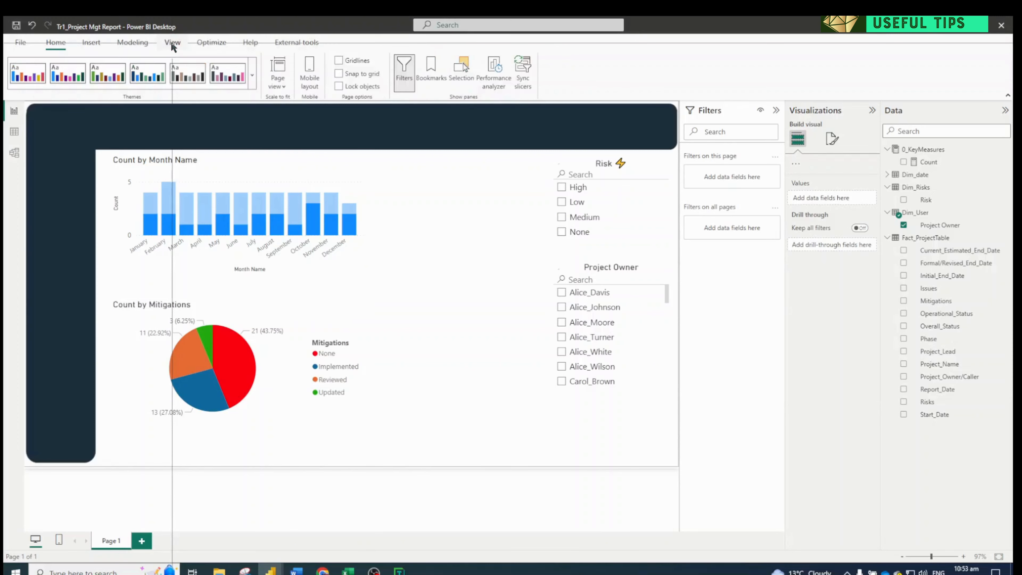
pyautogui.click(252, 82)
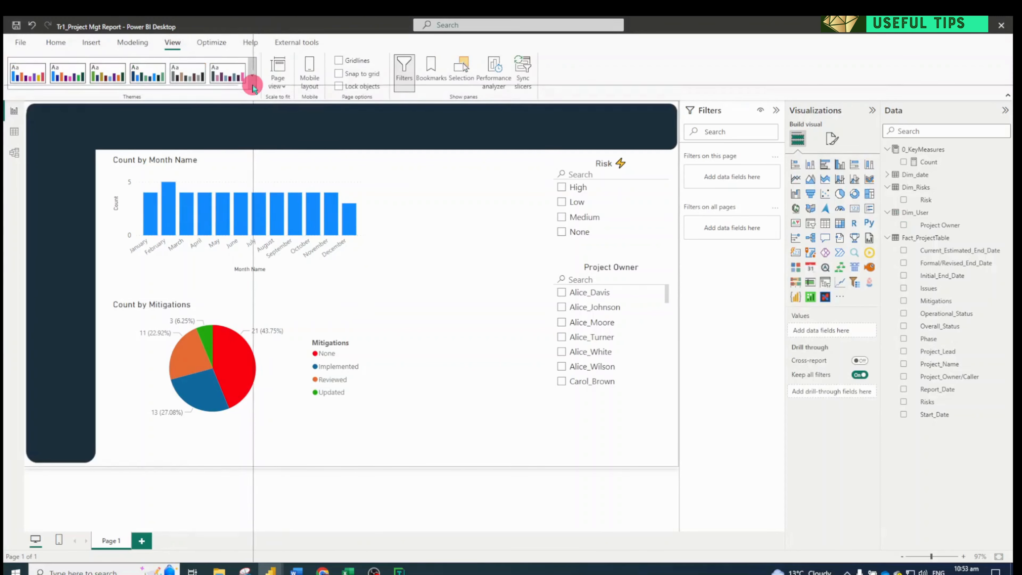
pyautogui.click(85, 441)
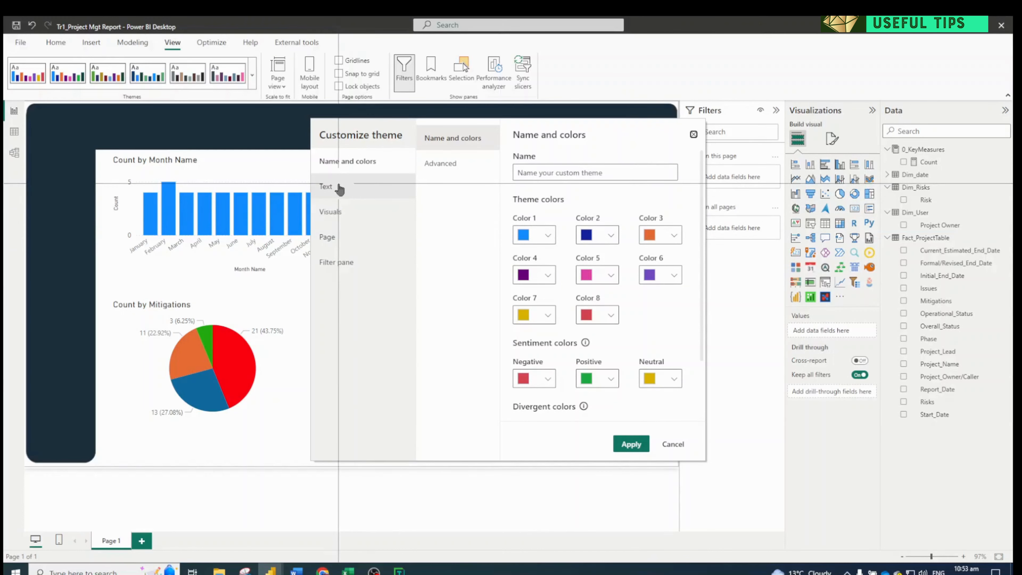
pyautogui.click(340, 211)
pyautogui.click(435, 164)
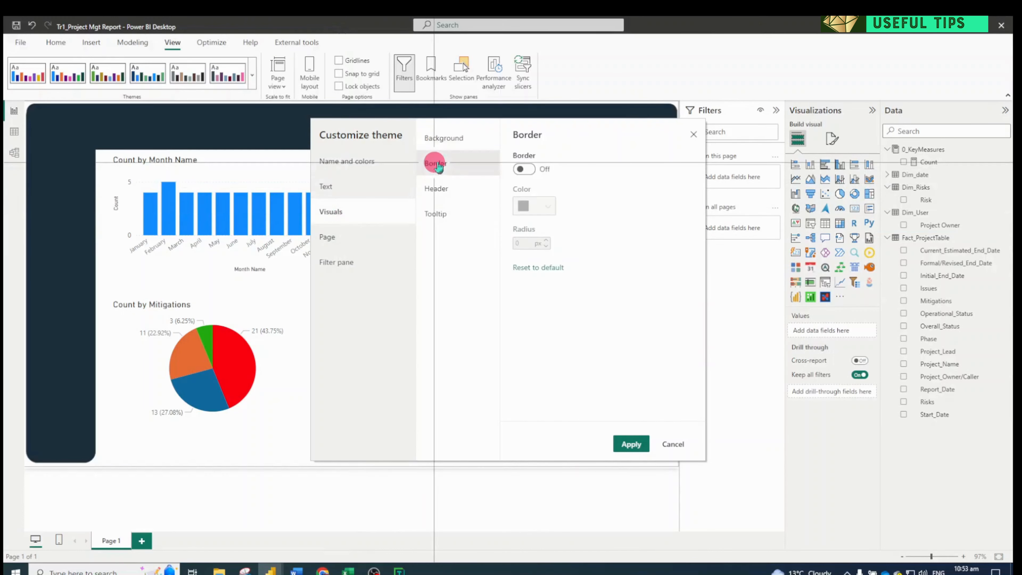
pyautogui.click(523, 169)
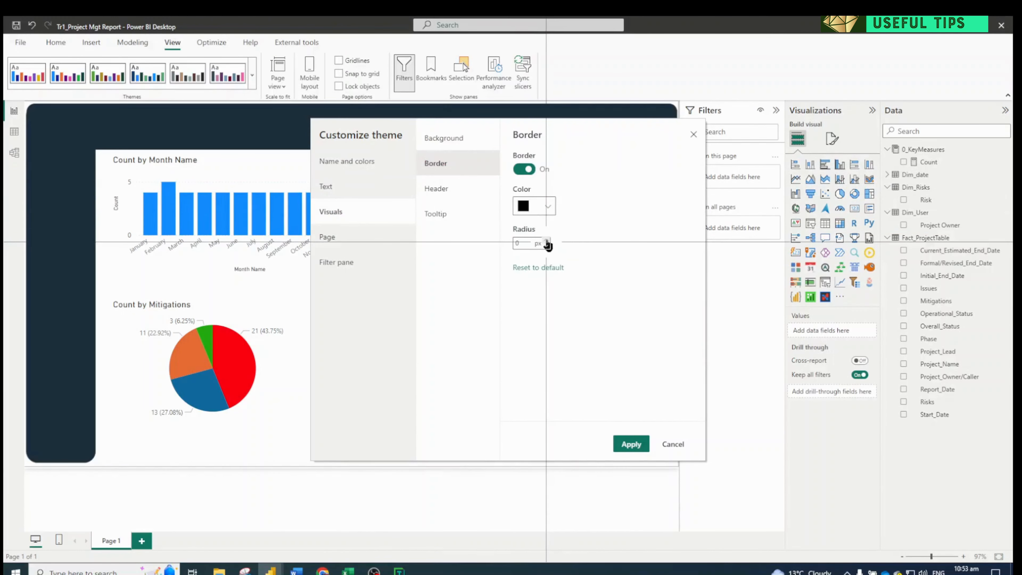
pyautogui.click(546, 241)
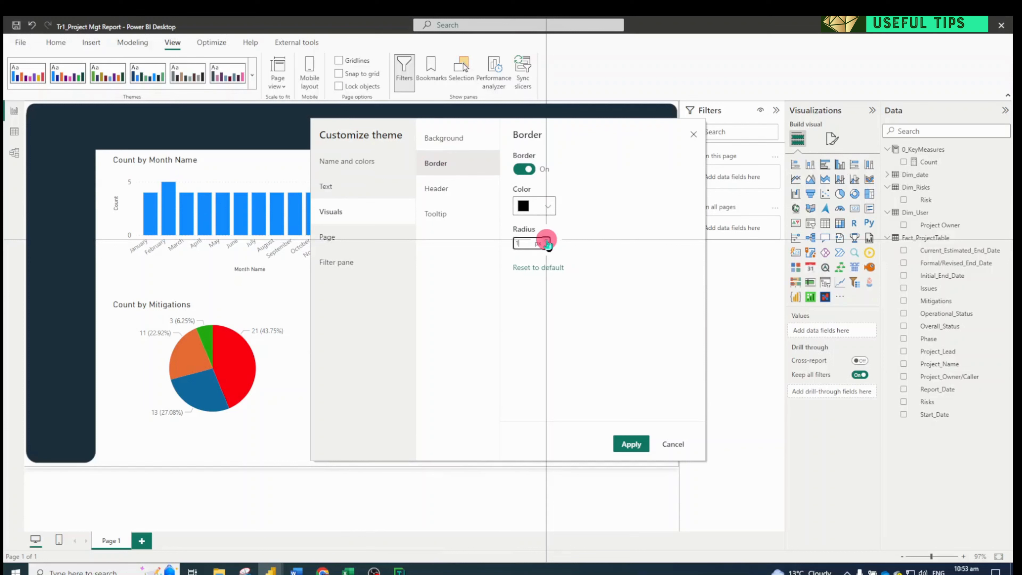
# Set the theme's visual border color to gray #8D8181 and apply the customized theme
pyautogui.click(547, 205)
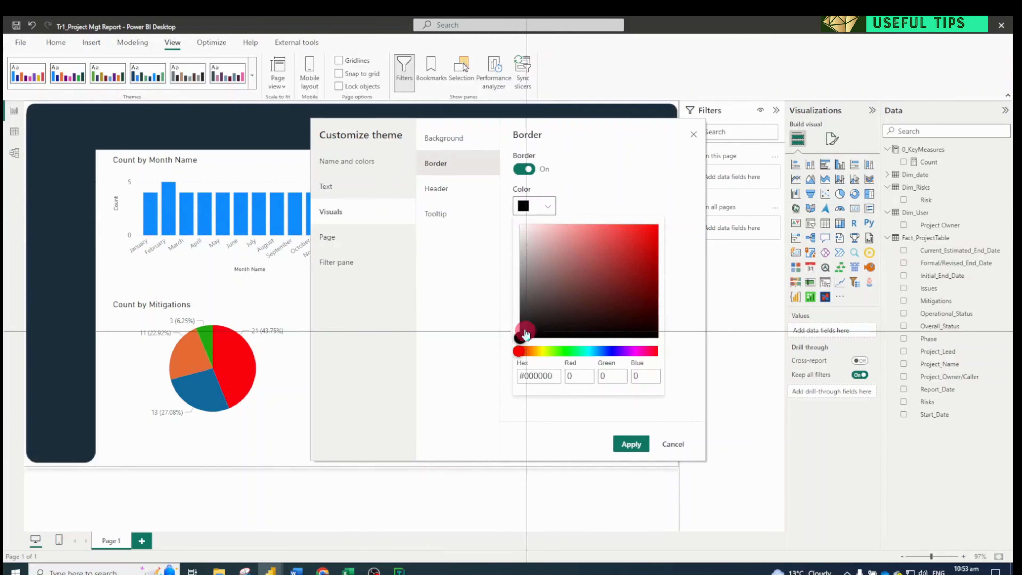
pyautogui.moveTo(519, 338); pyautogui.dragTo(531, 278)
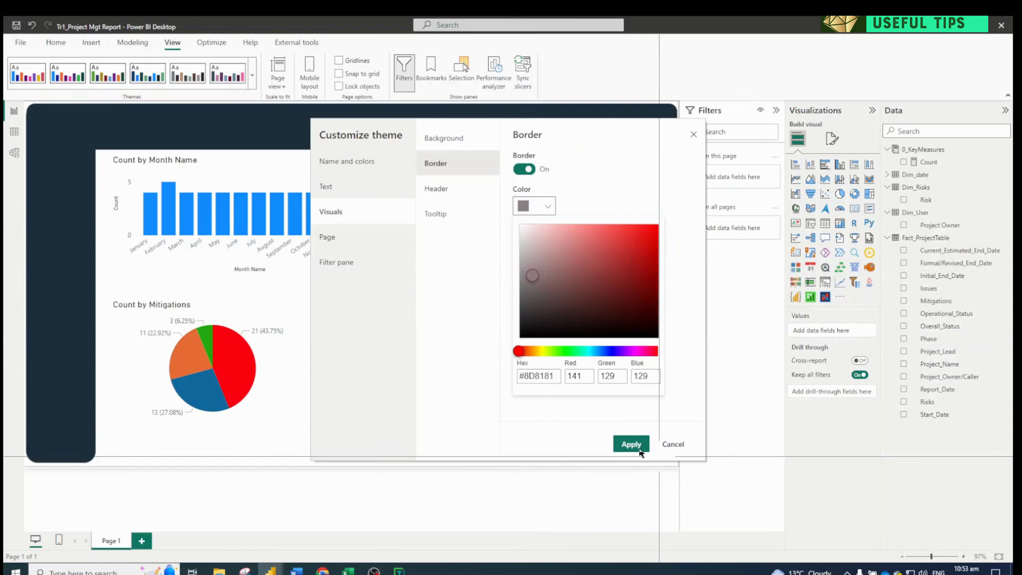
pyautogui.click(630, 443)
pyautogui.click(630, 443)
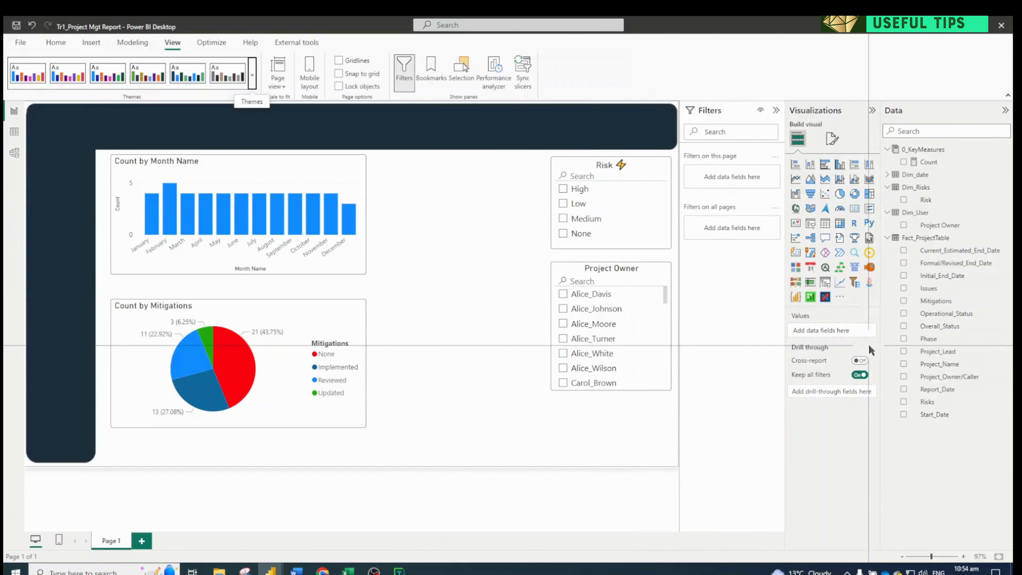
# Review the relationships between the dimension tables and Fact_ProjectTable in the data model, and return to the report
pyautogui.click(14, 153)
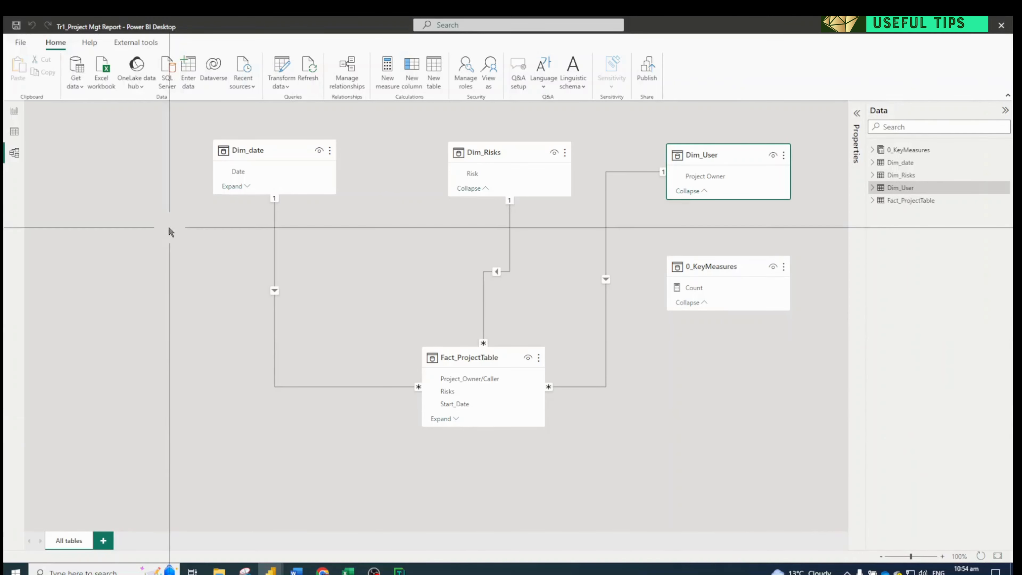
pyautogui.click(14, 112)
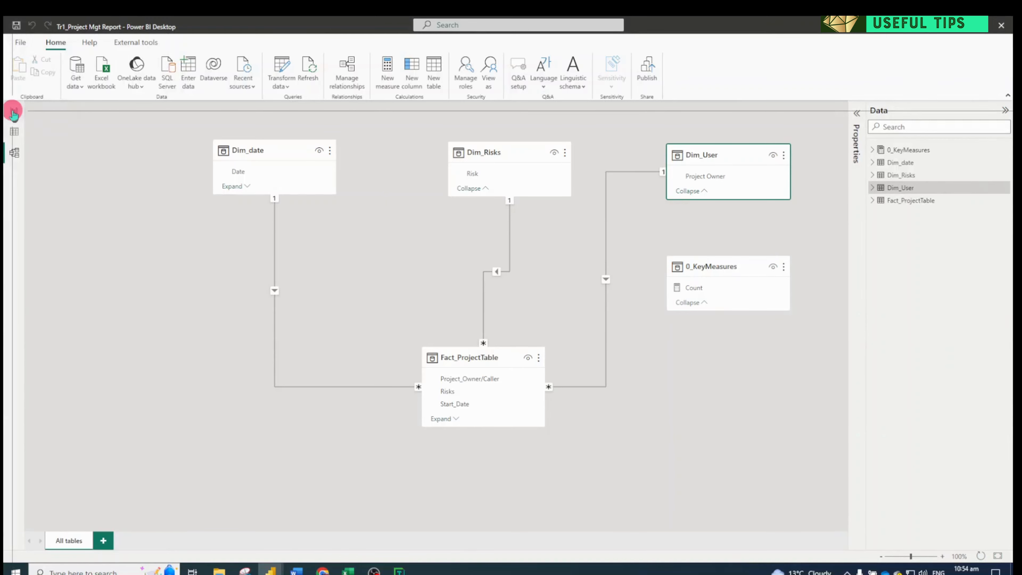